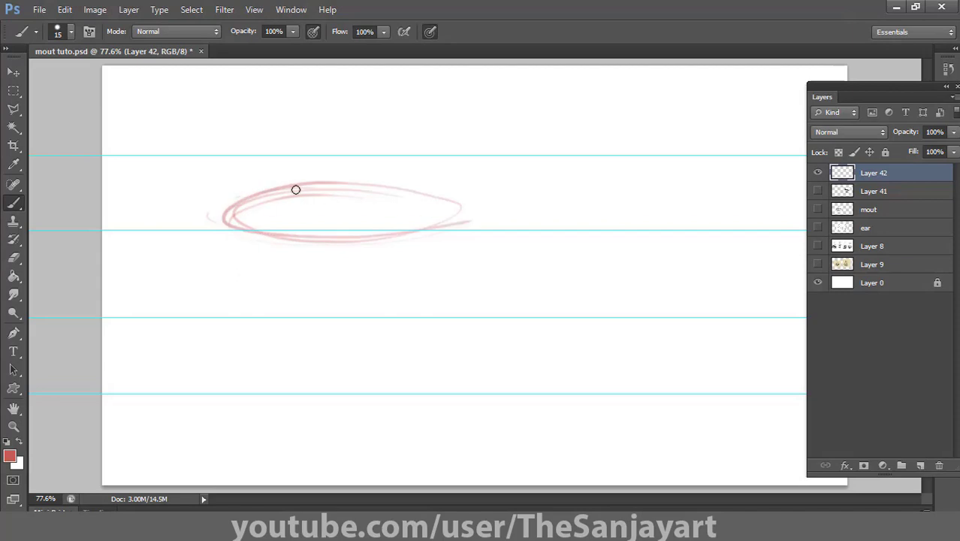
Step: Finish the top ellipse, add straight sides and a curved base to form a cylinder, and shift the sketch slightly up and left
{"action": "mouse_move", "coordinate": [254, 219]}
{"action": "left_mouse_down"}
{"action": "mouse_move", "coordinate": [434, 232]}
{"action": "mouse_move", "coordinate": [419, 200]}
{"action": "mouse_move", "coordinate": [452, 213]}
{"action": "mouse_move", "coordinate": [318, 237]}
{"action": "left_mouse_up"}
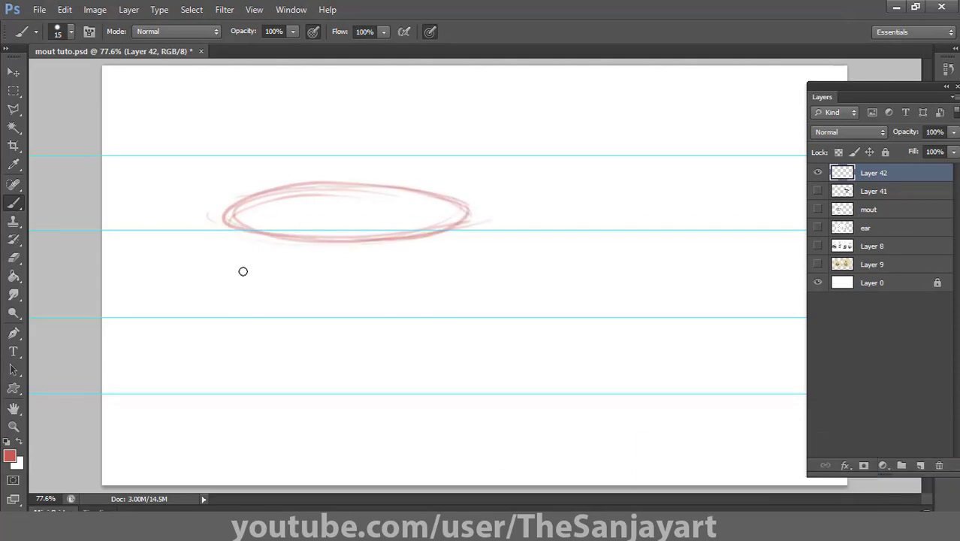
{"action": "left_click_drag", "start_coordinate": [225, 233], "coordinate": [229, 279]}
{"action": "mouse_move", "coordinate": [468, 206]}
{"action": "left_mouse_down"}
{"action": "mouse_move", "coordinate": [472, 367]}
{"action": "mouse_move", "coordinate": [278, 374]}
{"action": "left_mouse_up"}
{"action": "mouse_move", "coordinate": [225, 214]}
{"action": "left_mouse_down"}
{"action": "mouse_move", "coordinate": [237, 370]}
{"action": "mouse_move", "coordinate": [238, 361]}
{"action": "mouse_move", "coordinate": [474, 356]}
{"action": "left_mouse_up"}
{"action": "mouse_move", "coordinate": [227, 365]}
{"action": "left_mouse_down"}
{"action": "mouse_move", "coordinate": [304, 385]}
{"action": "mouse_move", "coordinate": [464, 365]}
{"action": "left_mouse_up"}
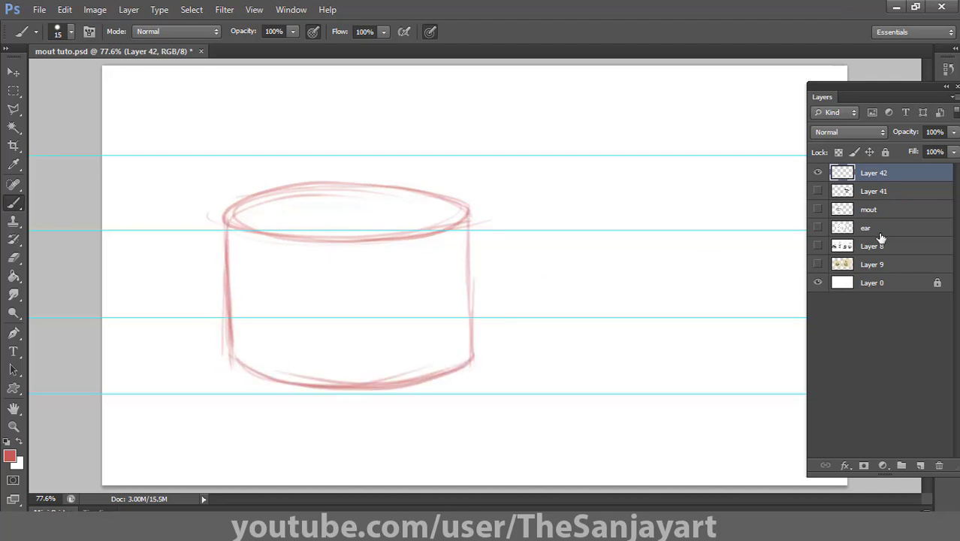
{"action": "left_click_drag", "start_coordinate": [441, 258], "coordinate": [424, 233]}
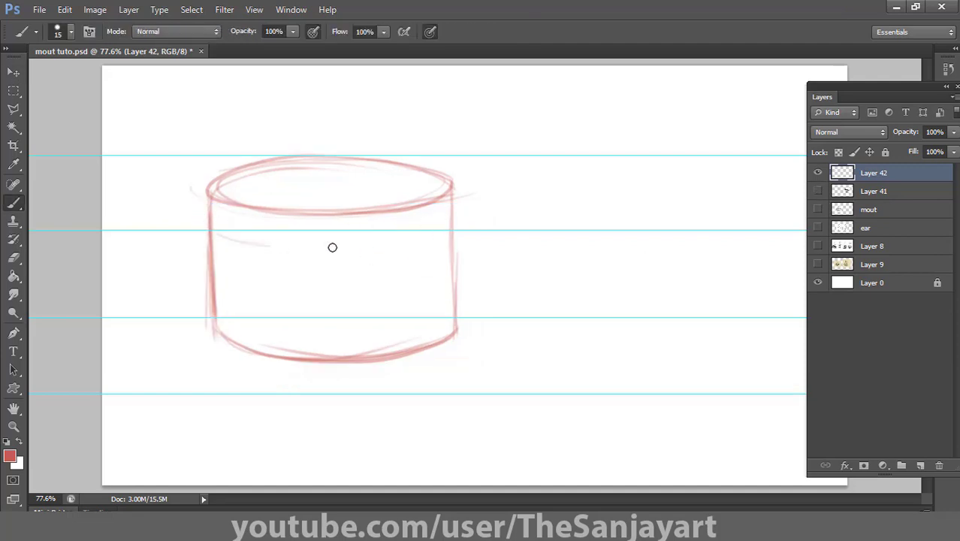
Step: Draw two curved lines around the cylinder that follow its base and divide it into three bands
{"action": "mouse_move", "coordinate": [232, 238]}
{"action": "left_mouse_down"}
{"action": "mouse_move", "coordinate": [281, 251]}
{"action": "mouse_move", "coordinate": [453, 228]}
{"action": "mouse_move", "coordinate": [348, 251]}
{"action": "left_mouse_up"}
{"action": "mouse_move", "coordinate": [276, 292]}
{"action": "left_mouse_down"}
{"action": "mouse_move", "coordinate": [363, 296]}
{"action": "mouse_move", "coordinate": [240, 293]}
{"action": "mouse_move", "coordinate": [324, 302]}
{"action": "mouse_move", "coordinate": [443, 293]}
{"action": "mouse_move", "coordinate": [361, 301]}
{"action": "left_mouse_up"}
{"action": "mouse_move", "coordinate": [207, 280]}
{"action": "left_mouse_down"}
{"action": "mouse_move", "coordinate": [357, 302]}
{"action": "mouse_move", "coordinate": [399, 298]}
{"action": "left_mouse_up"}
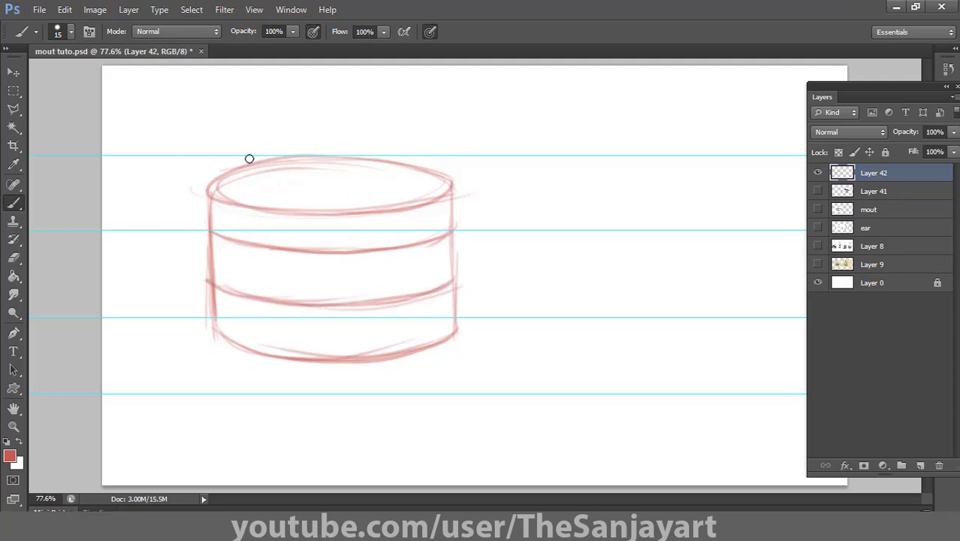
Step: Draw long horizontal guide strokes extending from the cylinder's top and bottom edges across the canvas
{"action": "left_click_drag", "start_coordinate": [229, 156], "coordinate": [771, 158]}
{"action": "left_click_drag", "start_coordinate": [179, 348], "coordinate": [645, 348]}
{"action": "key", "text": "ctrl+z"}
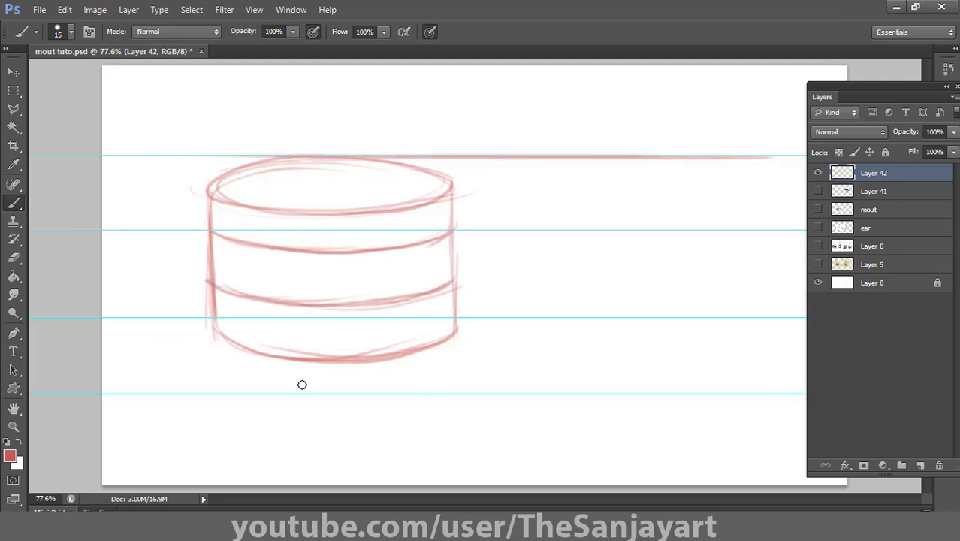
{"action": "left_click_drag", "start_coordinate": [239, 360], "coordinate": [648, 360]}
{"action": "left_click_drag", "start_coordinate": [304, 370], "coordinate": [736, 370]}
{"action": "key", "text": "ctrl+z"}
{"action": "left_click_drag", "start_coordinate": [262, 365], "coordinate": [676, 365]}
{"action": "left_click_drag", "start_coordinate": [633, 354], "coordinate": [771, 354]}
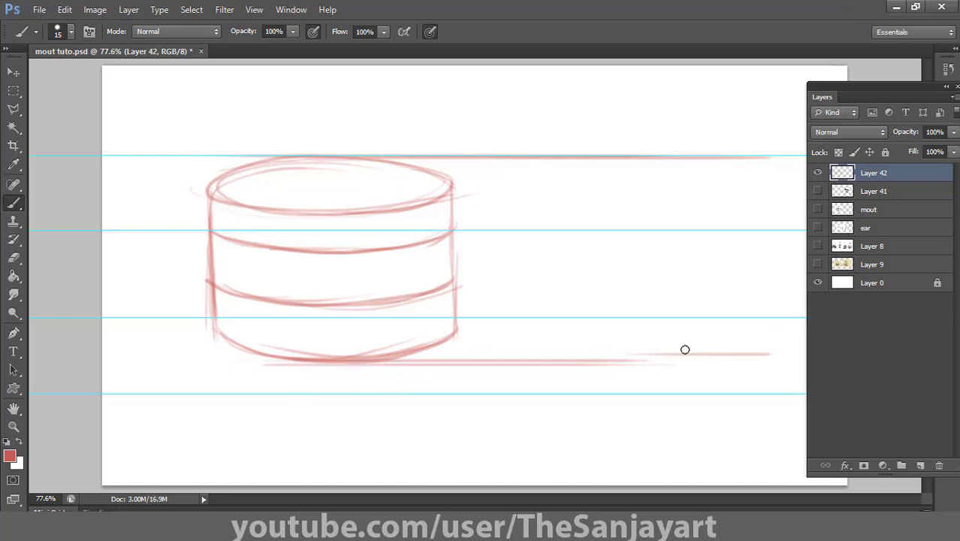
{"action": "mouse_move", "coordinate": [684, 349]}
{"action": "left_mouse_down"}
{"action": "mouse_move", "coordinate": [171, 370]}
{"action": "mouse_move", "coordinate": [779, 352]}
{"action": "left_mouse_up"}
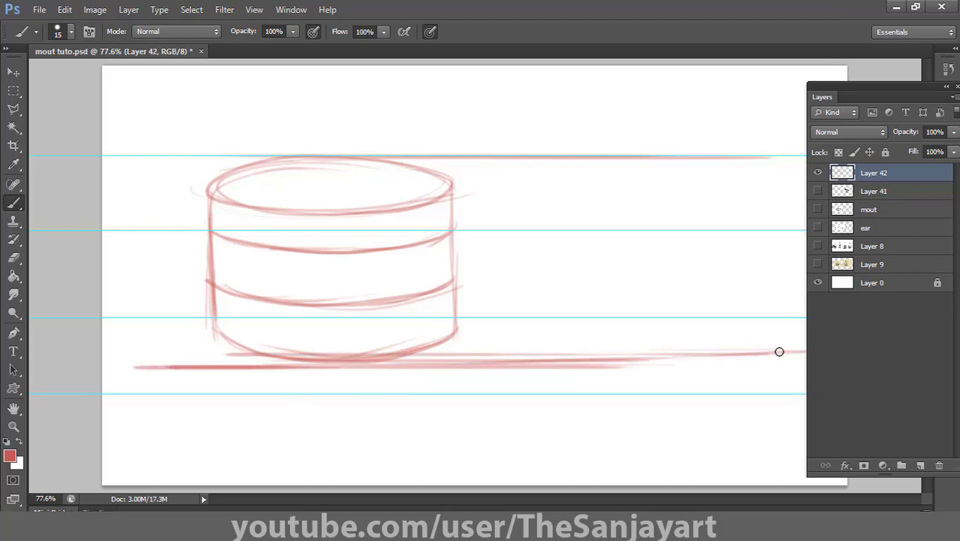
Step: Scale the Layer 42 sketch down slightly and reposition it on the canvas with Free Transform
{"action": "left_click", "coordinate": [818, 173]}
{"action": "left_click", "coordinate": [818, 173]}
{"action": "key", "text": "ctrl+t"}
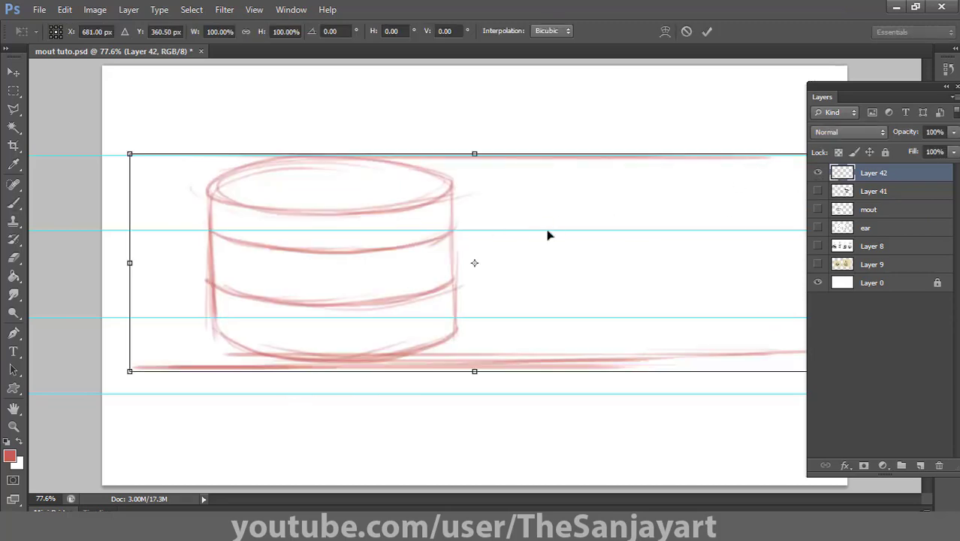
{"action": "left_click_drag", "start_coordinate": [132, 154], "coordinate": [215, 180]}
{"action": "mouse_move", "coordinate": [368, 240]}
{"action": "left_mouse_down"}
{"action": "mouse_move", "coordinate": [300, 240]}
{"action": "mouse_move", "coordinate": [356, 279]}
{"action": "left_mouse_up"}
{"action": "key", "text": "Return"}
{"action": "key", "text": "b"}
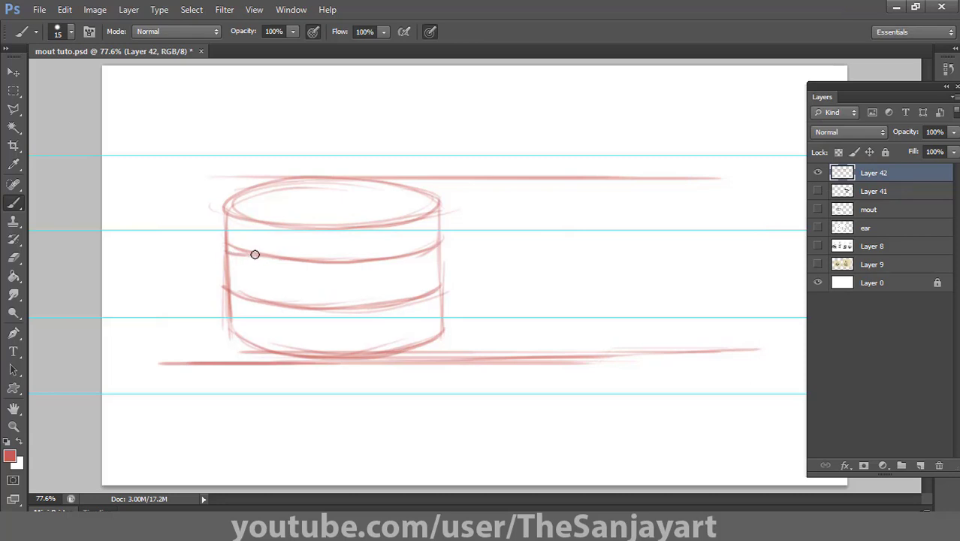
Step: Draw a vertical centre line through the cylinder and sketch the upper lip's contour with its central dip
{"action": "left_click_drag", "start_coordinate": [305, 233], "coordinate": [250, 254]}
{"action": "left_click_drag", "start_coordinate": [338, 165], "coordinate": [337, 378]}
{"action": "left_click_drag", "start_coordinate": [337, 188], "coordinate": [342, 368]}
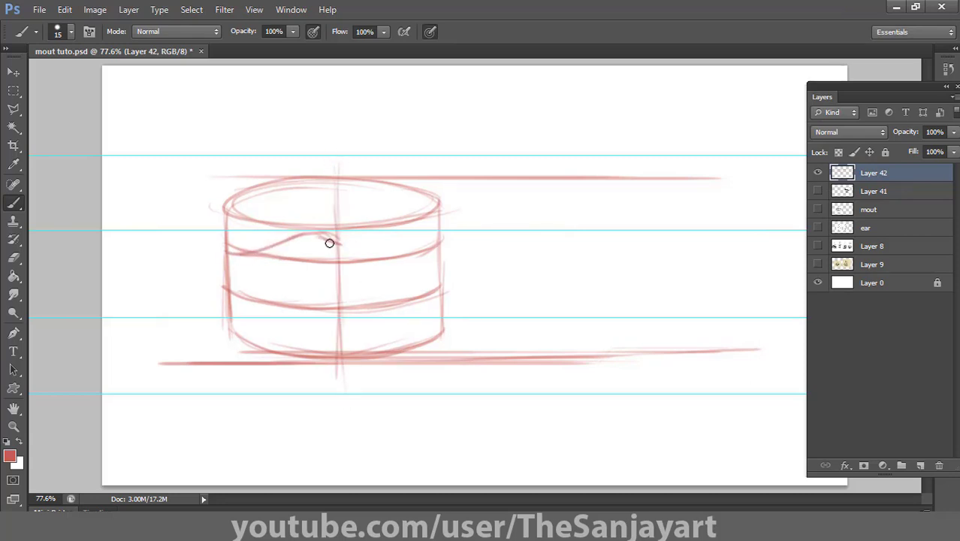
{"action": "left_click_drag", "start_coordinate": [383, 236], "coordinate": [435, 248]}
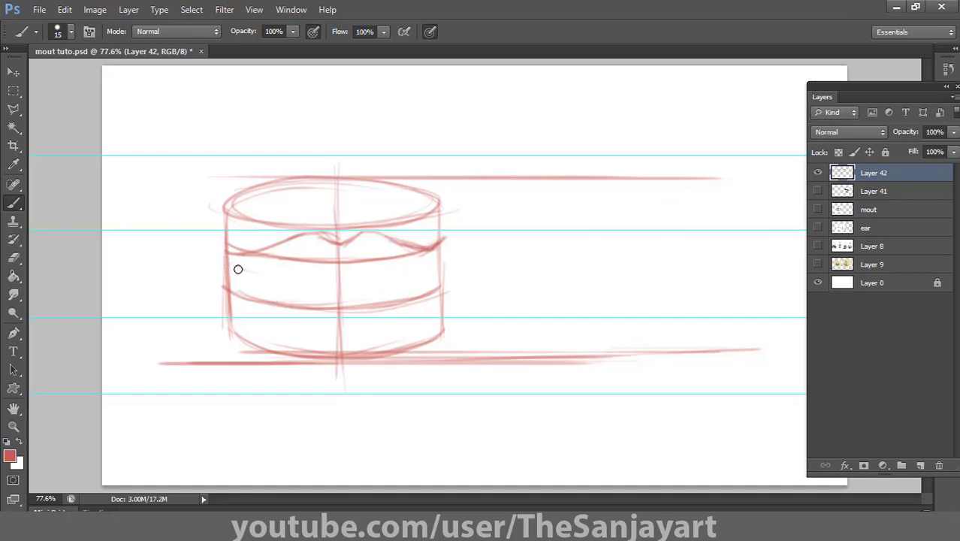
Step: Add a curved guide through the cylinder's middle band and sketch the line between the lips along it
{"action": "mouse_move", "coordinate": [238, 269]}
{"action": "left_mouse_down"}
{"action": "mouse_move", "coordinate": [265, 279]}
{"action": "mouse_move", "coordinate": [421, 269]}
{"action": "mouse_move", "coordinate": [412, 274]}
{"action": "mouse_move", "coordinate": [452, 260]}
{"action": "left_mouse_up"}
{"action": "left_click_drag", "start_coordinate": [304, 278], "coordinate": [395, 276]}
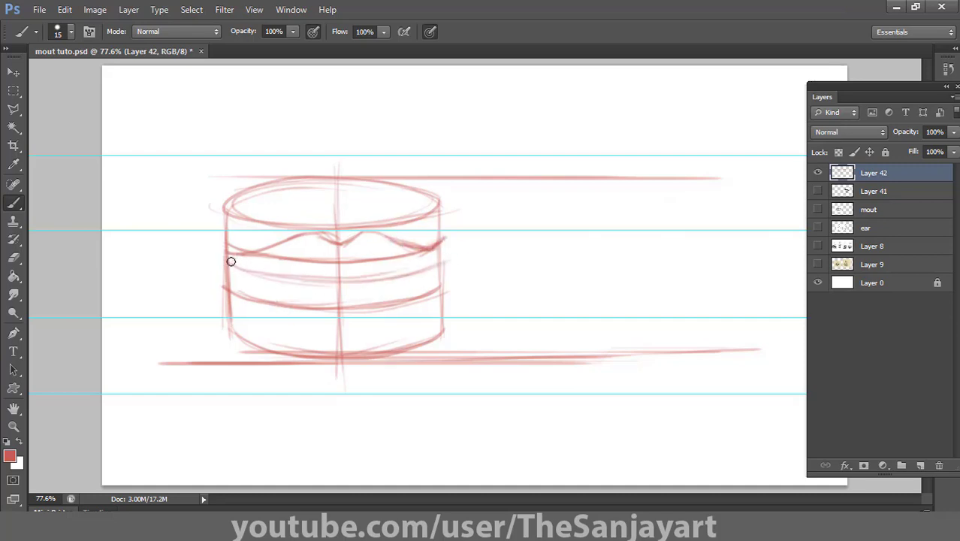
{"action": "mouse_move", "coordinate": [225, 259]}
{"action": "left_mouse_down"}
{"action": "mouse_move", "coordinate": [312, 228]}
{"action": "mouse_move", "coordinate": [335, 248]}
{"action": "left_mouse_up"}
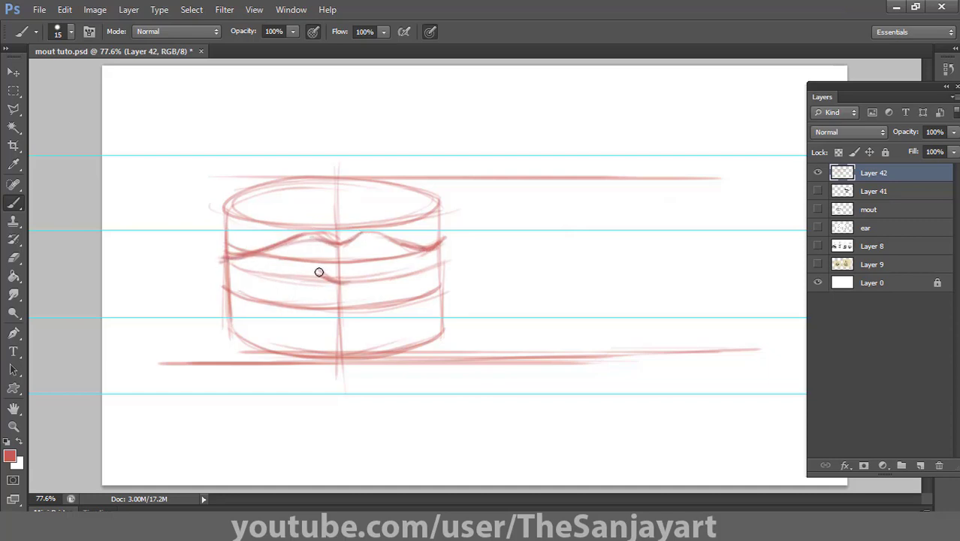
{"action": "mouse_move", "coordinate": [369, 274]}
{"action": "left_mouse_down"}
{"action": "mouse_move", "coordinate": [408, 275]}
{"action": "mouse_move", "coordinate": [381, 272]}
{"action": "mouse_move", "coordinate": [443, 241]}
{"action": "left_mouse_up"}
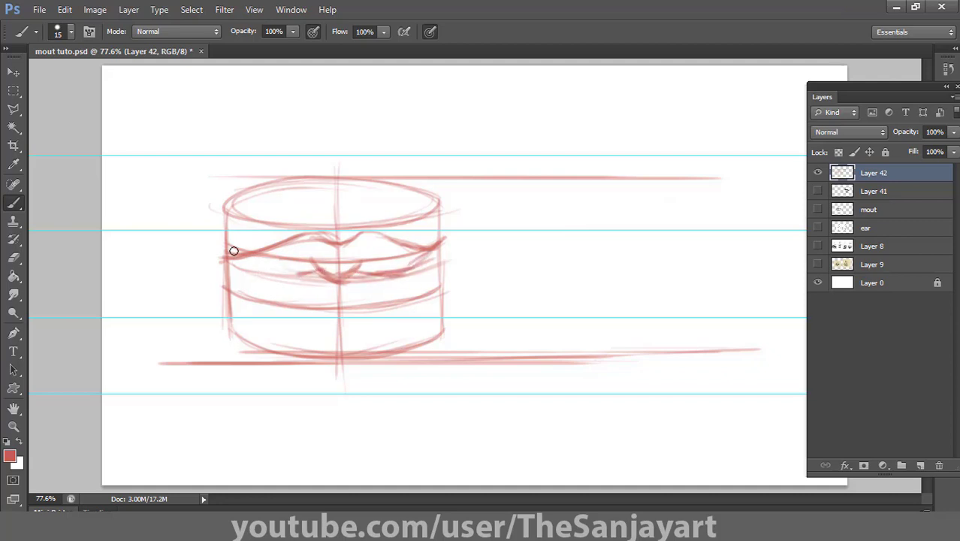
{"action": "left_click_drag", "start_coordinate": [224, 254], "coordinate": [331, 274]}
Step: Sketch the lower lip's rounded contour from both mouth corners and darken the line between the lips
{"action": "mouse_move", "coordinate": [279, 302]}
{"action": "left_mouse_down"}
{"action": "mouse_move", "coordinate": [332, 313]}
{"action": "mouse_move", "coordinate": [379, 300]}
{"action": "mouse_move", "coordinate": [382, 311]}
{"action": "mouse_move", "coordinate": [308, 314]}
{"action": "mouse_move", "coordinate": [358, 318]}
{"action": "mouse_move", "coordinate": [404, 290]}
{"action": "left_mouse_up"}
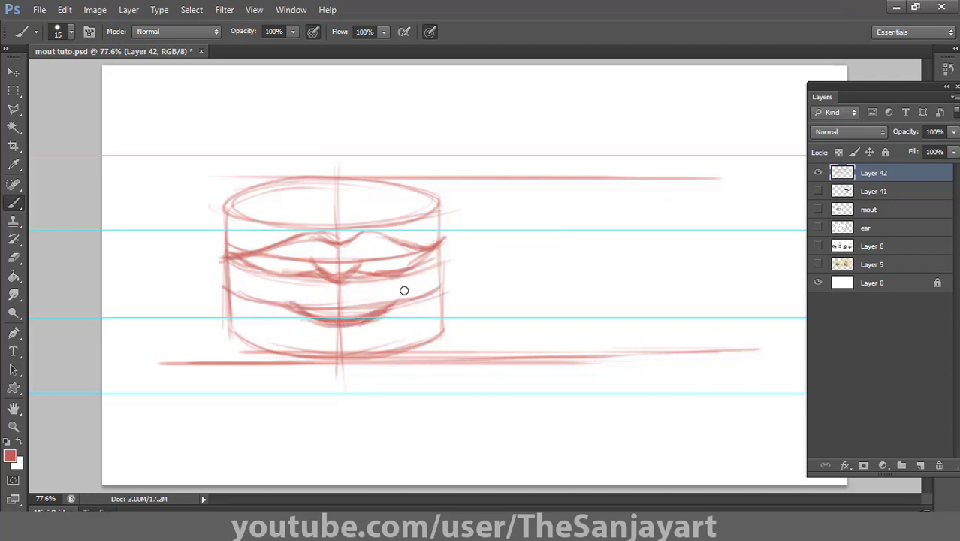
{"action": "mouse_move", "coordinate": [446, 244]}
{"action": "left_mouse_down"}
{"action": "mouse_move", "coordinate": [406, 301]}
{"action": "mouse_move", "coordinate": [369, 317]}
{"action": "left_mouse_up"}
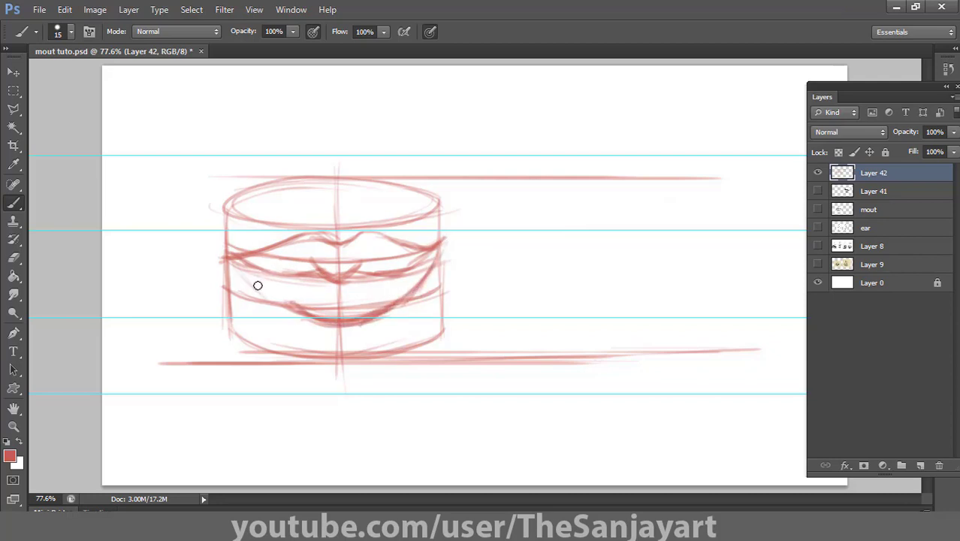
{"action": "left_click_drag", "start_coordinate": [258, 285], "coordinate": [330, 311]}
{"action": "left_click_drag", "start_coordinate": [230, 264], "coordinate": [275, 300]}
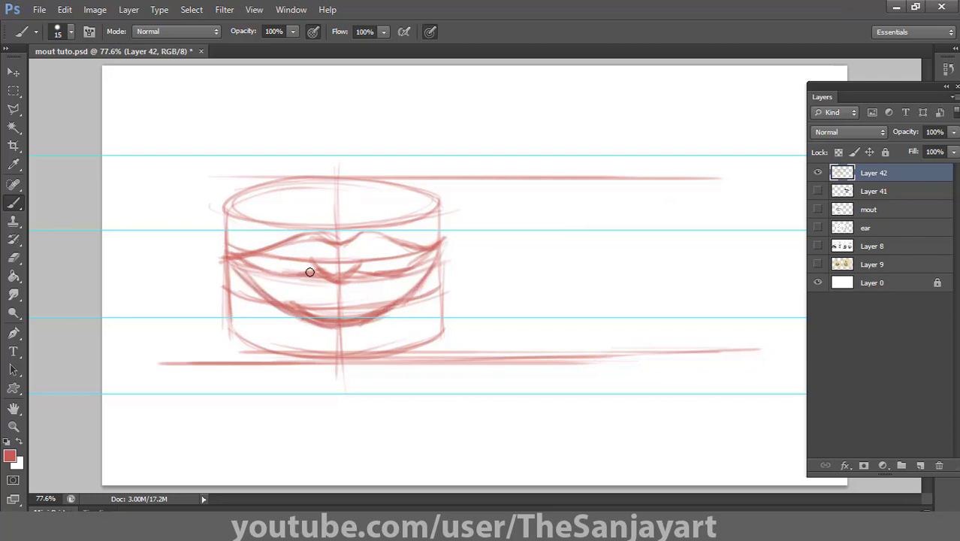
{"action": "left_click_drag", "start_coordinate": [247, 269], "coordinate": [298, 275]}
{"action": "left_click_drag", "start_coordinate": [368, 271], "coordinate": [441, 245]}
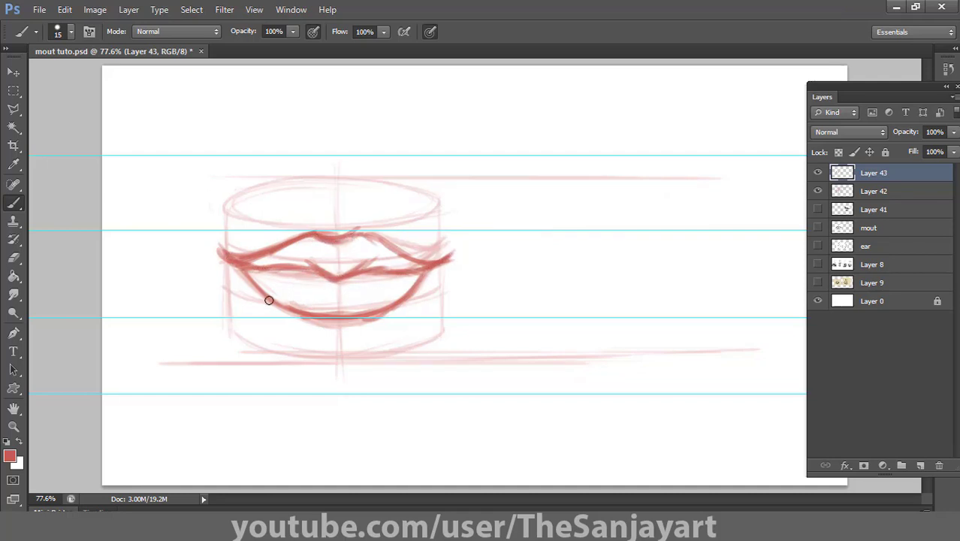
Step: Trace the lower lip's contour in darker strokes on Layer 43
{"action": "mouse_move", "coordinate": [269, 301]}
{"action": "left_mouse_down"}
{"action": "mouse_move", "coordinate": [296, 313]}
{"action": "mouse_move", "coordinate": [374, 320]}
{"action": "left_mouse_up"}
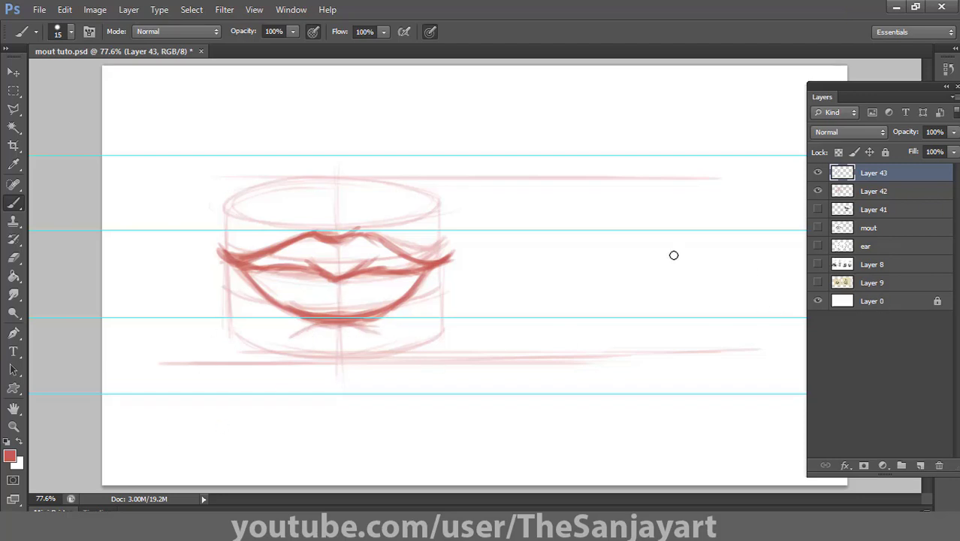
Step: Select the cylinder area with the Rectangular Marquee and copy that part of Layer 42 to a new layer
{"action": "double_click", "coordinate": [822, 101]}
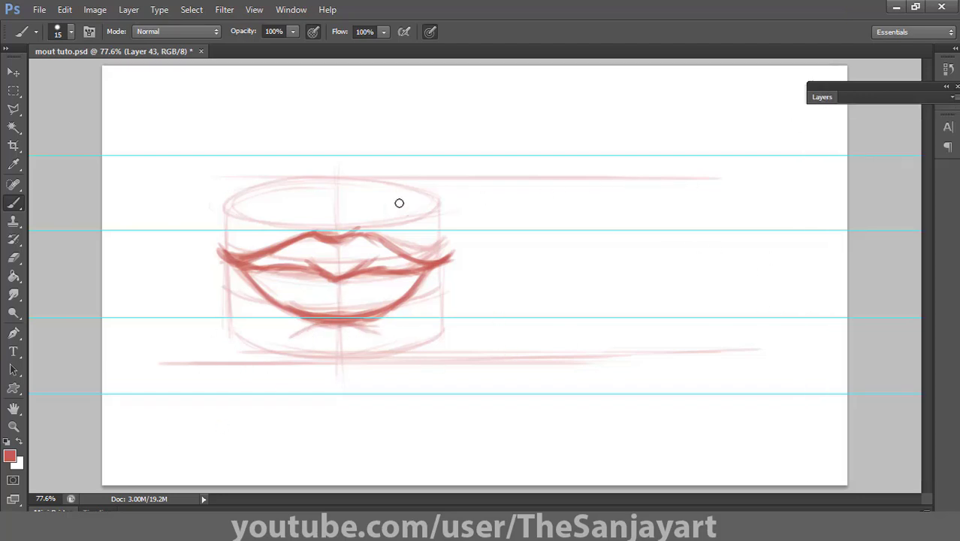
{"action": "key", "text": "m"}
{"action": "mouse_move", "coordinate": [201, 157]}
{"action": "left_mouse_down"}
{"action": "mouse_move", "coordinate": [226, 281]}
{"action": "mouse_move", "coordinate": [467, 405]}
{"action": "left_mouse_up"}
{"action": "double_click", "coordinate": [823, 98]}
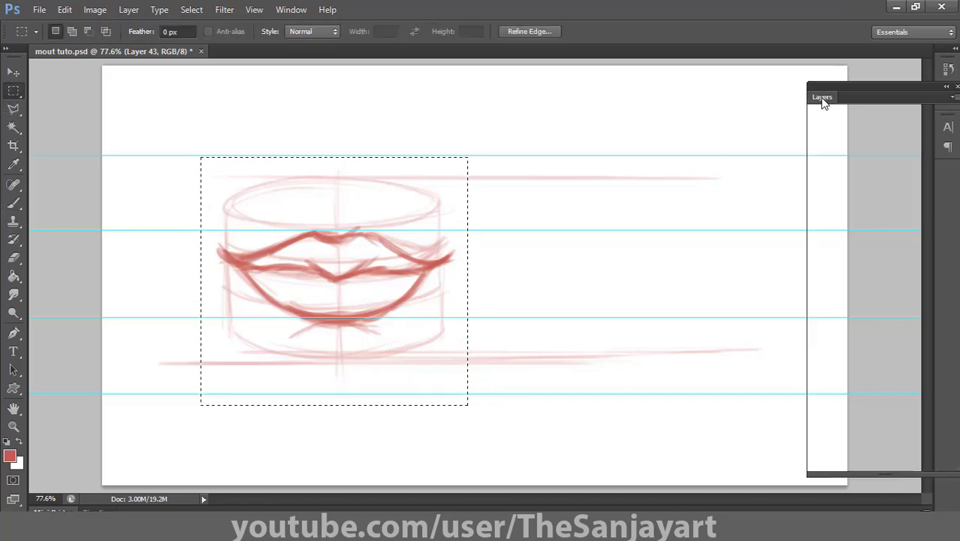
{"action": "left_click", "coordinate": [819, 191]}
{"action": "left_click", "coordinate": [819, 192]}
{"action": "left_click", "coordinate": [849, 194]}
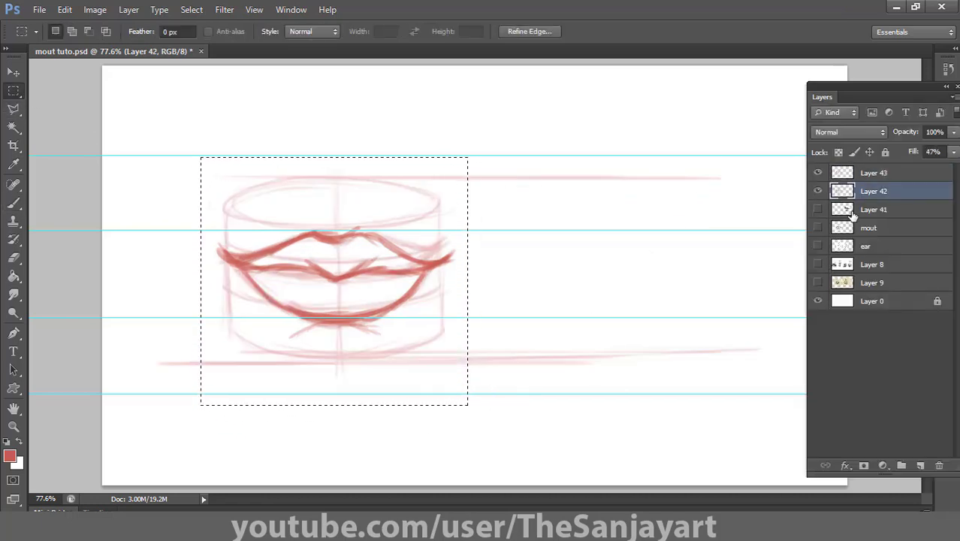
{"action": "key", "text": "ctrl+j"}
Step: Move the copied cylinder clear of the original on its right side and set the copy's fill to 42%
{"action": "key", "text": "v"}
{"action": "left_click_drag", "start_coordinate": [310, 303], "coordinate": [315, 305]}
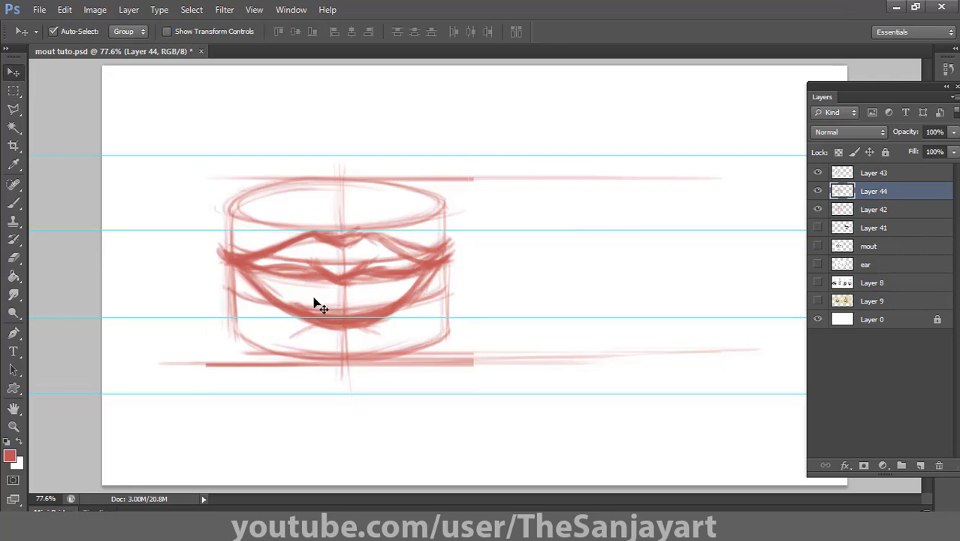
{"action": "key", "text": "shift+Right"}
{"action": "key", "text": "shift+Right"}
{"action": "key", "text": "shift+Right"}
{"action": "key", "text": "shift+Right"}
{"action": "key", "text": "shift+Right"}
{"action": "key", "text": "shift+Right"}
{"action": "key", "text": "shift+Right"}
{"action": "key", "text": "shift+Right"}
{"action": "key", "text": "shift+Right"}
{"action": "key", "text": "shift+Right"}
{"action": "key", "text": "shift+Right"}
{"action": "key", "text": "shift+Right"}
{"action": "key", "text": "shift+Right"}
{"action": "key", "text": "shift+Right"}
{"action": "key", "text": "shift+Right"}
{"action": "key", "text": "shift+Right"}
{"action": "key", "text": "shift+Right"}
{"action": "key", "text": "shift+Right"}
{"action": "key", "text": "shift+Right"}
{"action": "key", "text": "shift+Right"}
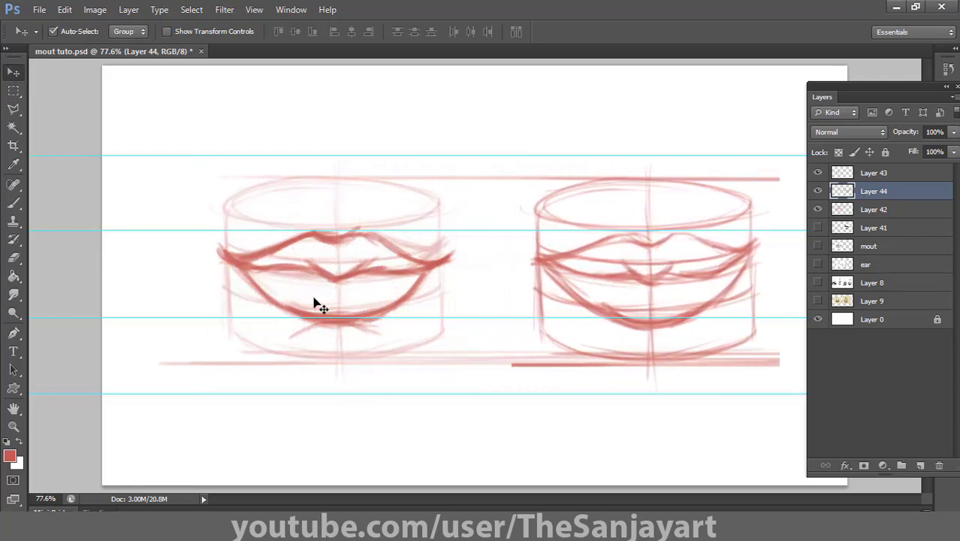
{"action": "left_click", "coordinate": [954, 152]}
{"action": "left_click", "coordinate": [910, 167]}
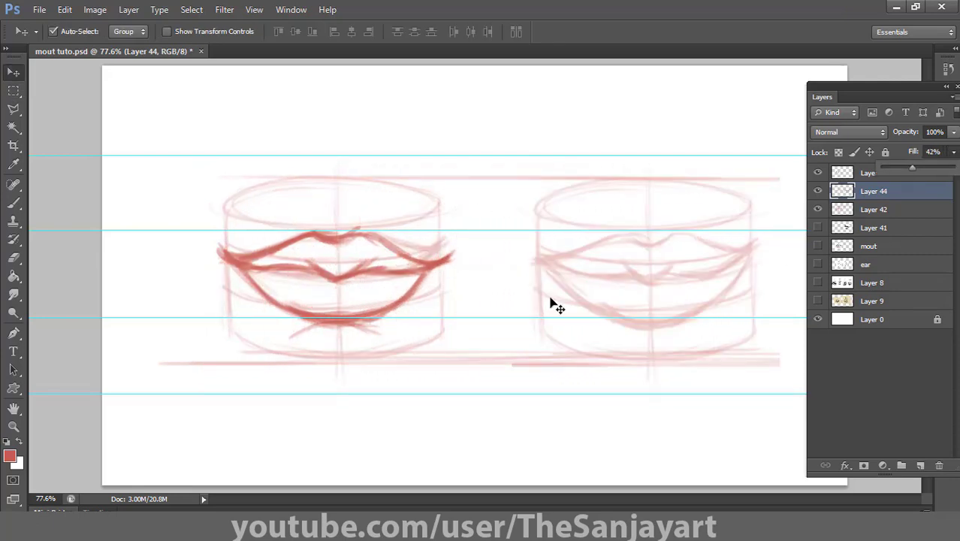
Step: Erase the lip lines from the copied cylinder using a 60 px eraser
{"action": "key", "text": "w"}
{"action": "key", "text": "e"}
{"action": "key", "text": "bracketright"}
{"action": "key", "text": "bracketright"}
{"action": "key", "text": "bracketright"}
{"action": "key", "text": "bracketright"}
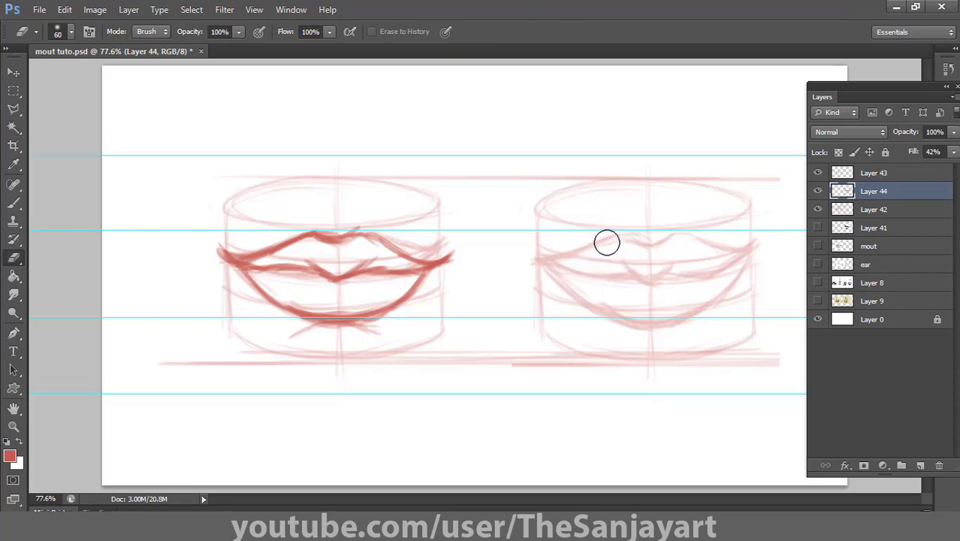
{"action": "mouse_move", "coordinate": [606, 240]}
{"action": "left_mouse_down"}
{"action": "mouse_move", "coordinate": [716, 247]}
{"action": "mouse_move", "coordinate": [604, 274]}
{"action": "mouse_move", "coordinate": [556, 258]}
{"action": "mouse_move", "coordinate": [636, 305]}
{"action": "mouse_move", "coordinate": [699, 308]}
{"action": "mouse_move", "coordinate": [736, 273]}
{"action": "mouse_move", "coordinate": [570, 304]}
{"action": "mouse_move", "coordinate": [613, 320]}
{"action": "left_mouse_up"}
Step: Redraw the copied cylinder's curved bands with the brush where the lips were erased
{"action": "key", "text": "b"}
{"action": "mouse_move", "coordinate": [577, 258]}
{"action": "left_mouse_down"}
{"action": "mouse_move", "coordinate": [741, 246]}
{"action": "mouse_move", "coordinate": [587, 262]}
{"action": "left_mouse_up"}
{"action": "mouse_move", "coordinate": [556, 294]}
{"action": "left_mouse_down"}
{"action": "mouse_move", "coordinate": [754, 292]}
{"action": "mouse_move", "coordinate": [547, 302]}
{"action": "left_mouse_up"}
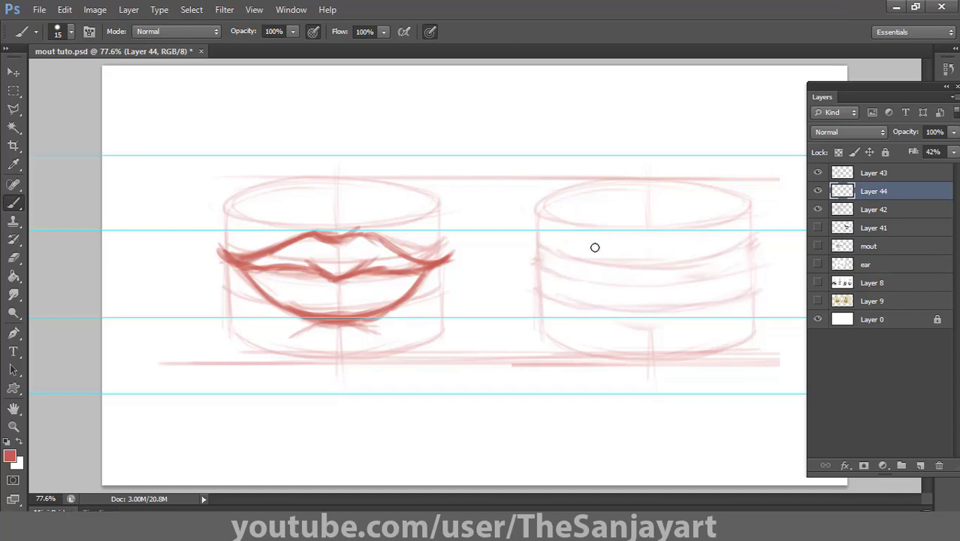
{"action": "left_click_drag", "start_coordinate": [542, 242], "coordinate": [764, 244]}
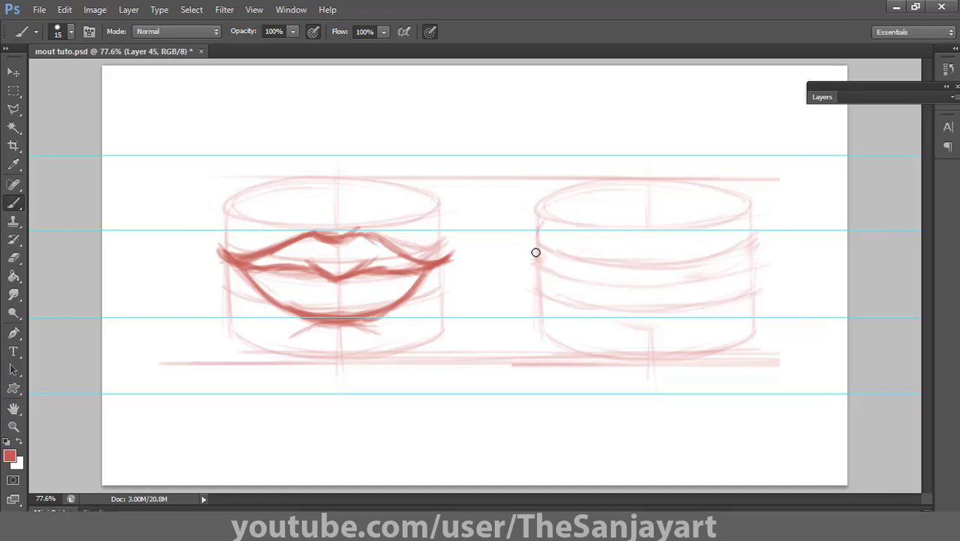
Step: Sketch side-view lips on the copied cylinder in Layer 45, with both lips protruding at its left edge
{"action": "left_click_drag", "start_coordinate": [574, 231], "coordinate": [673, 280]}
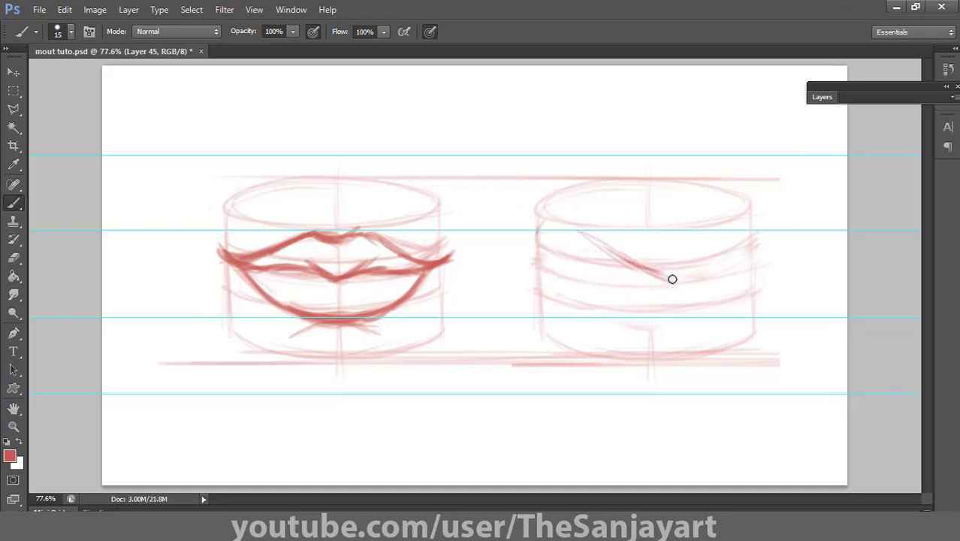
{"action": "left_click_drag", "start_coordinate": [534, 240], "coordinate": [581, 237]}
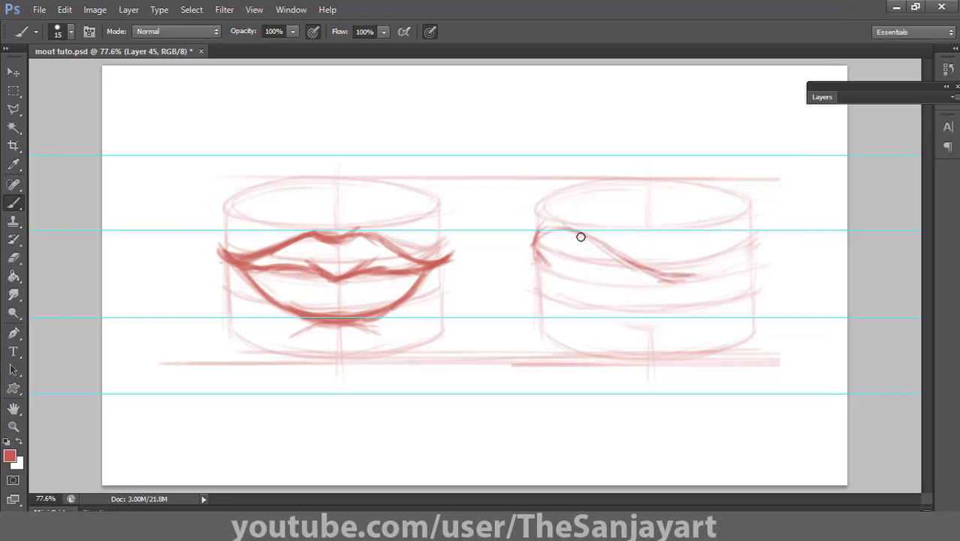
{"action": "mouse_move", "coordinate": [541, 270]}
{"action": "left_mouse_down"}
{"action": "mouse_move", "coordinate": [628, 284]}
{"action": "mouse_move", "coordinate": [558, 286]}
{"action": "mouse_move", "coordinate": [550, 291]}
{"action": "mouse_move", "coordinate": [566, 322]}
{"action": "mouse_move", "coordinate": [619, 308]}
{"action": "left_mouse_up"}
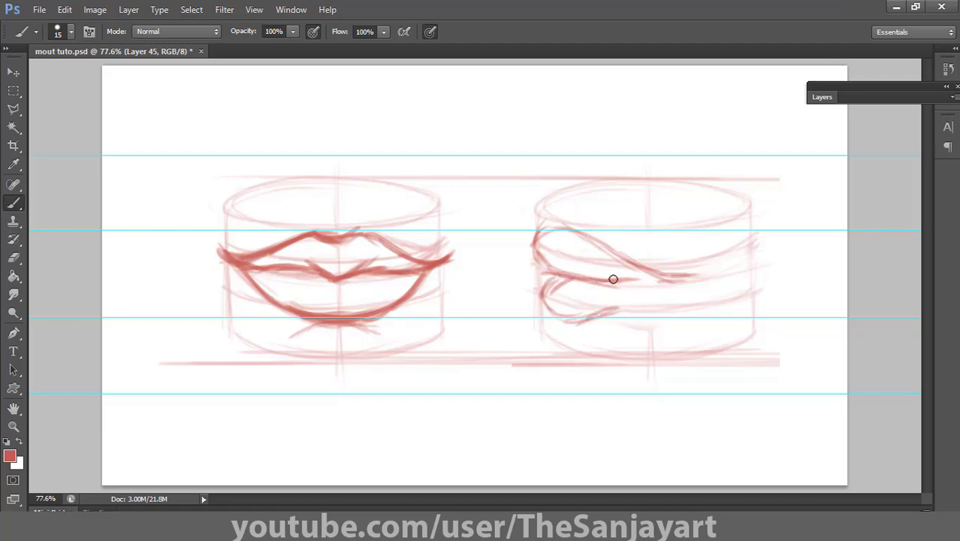
{"action": "mouse_move", "coordinate": [541, 299]}
{"action": "left_mouse_down"}
{"action": "mouse_move", "coordinate": [558, 314]}
{"action": "mouse_move", "coordinate": [610, 312]}
{"action": "left_mouse_up"}
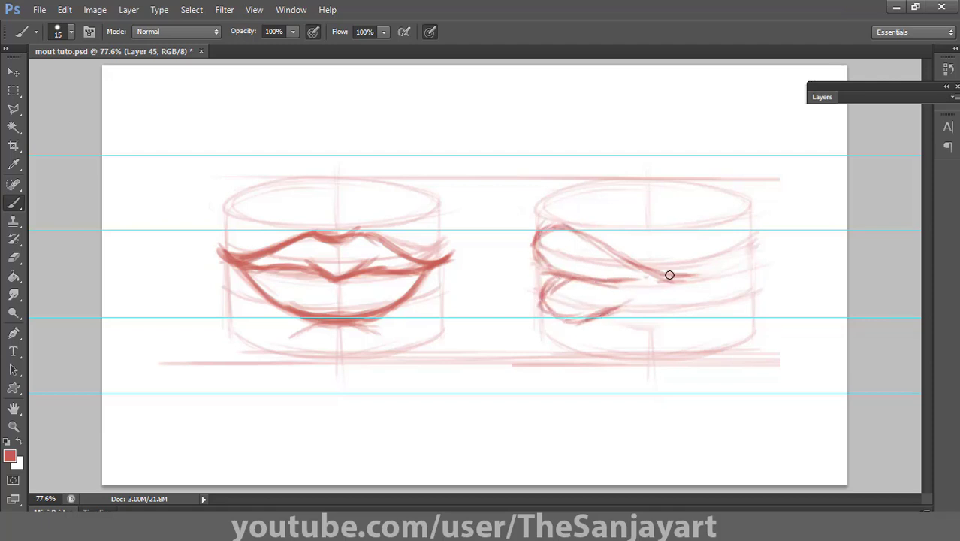
Step: Lower the fill of Layer 45 to fade the side-view lip sketch
{"action": "left_click", "coordinate": [821, 103]}
{"action": "left_click", "coordinate": [953, 151]}
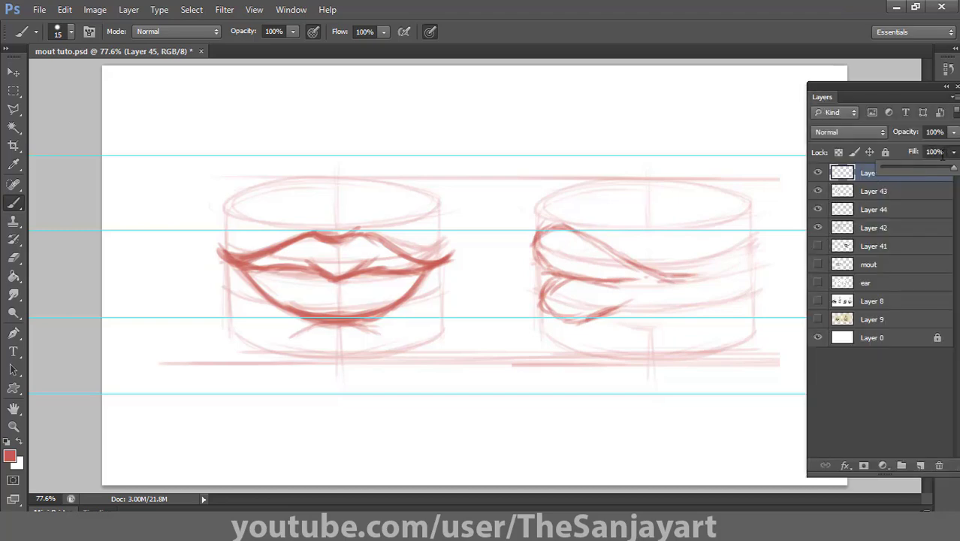
{"action": "mouse_move", "coordinate": [953, 167]}
{"action": "left_mouse_down"}
{"action": "mouse_move", "coordinate": [910, 165]}
{"action": "mouse_move", "coordinate": [928, 165]}
{"action": "left_mouse_up"}
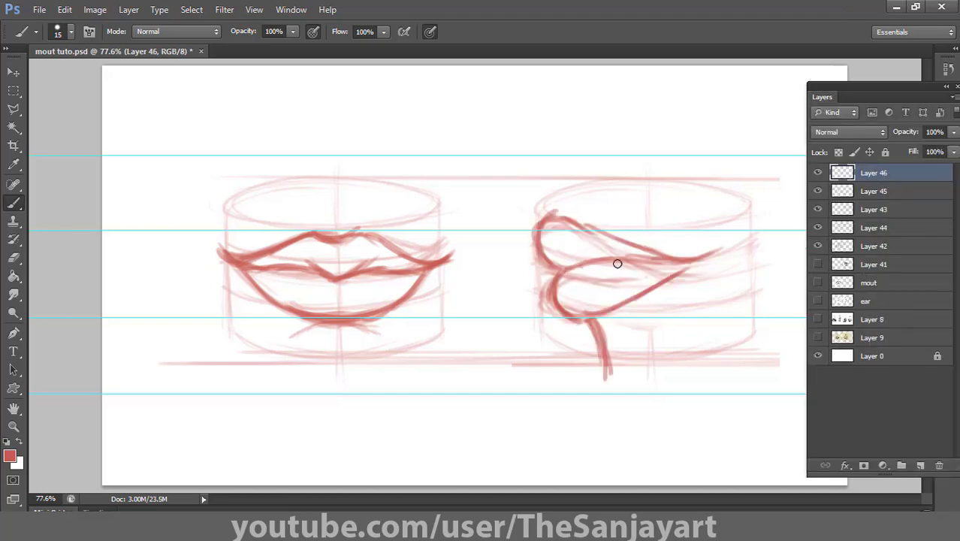
Step: Draw a slanted guide line down the front of the side-view lips on Layer 46
{"action": "left_click_drag", "start_coordinate": [565, 309], "coordinate": [575, 374]}
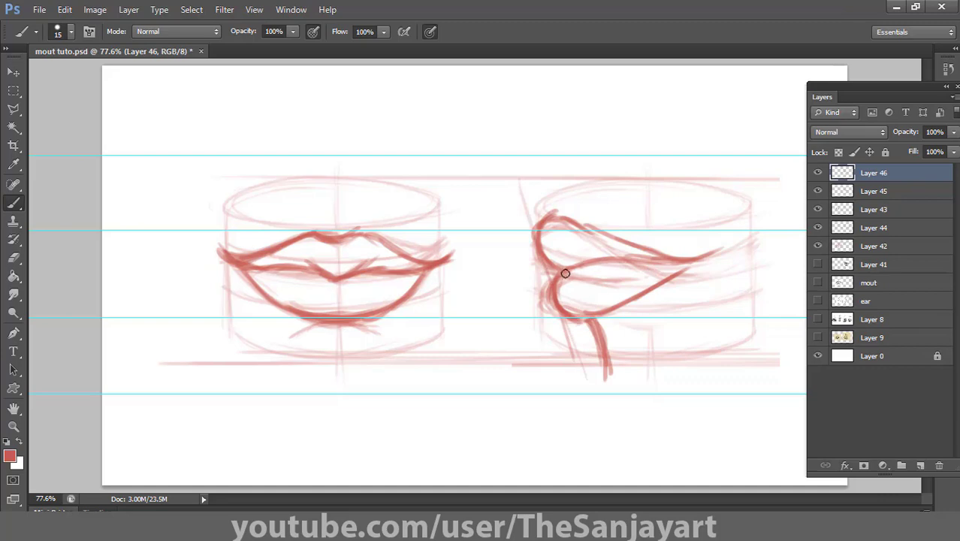
Step: Redraw the mouth line and the upper lip's sloping top edge on the side-view lips in Layer 46
{"action": "left_click_drag", "start_coordinate": [548, 253], "coordinate": [595, 268]}
{"action": "left_click_drag", "start_coordinate": [630, 264], "coordinate": [689, 259]}
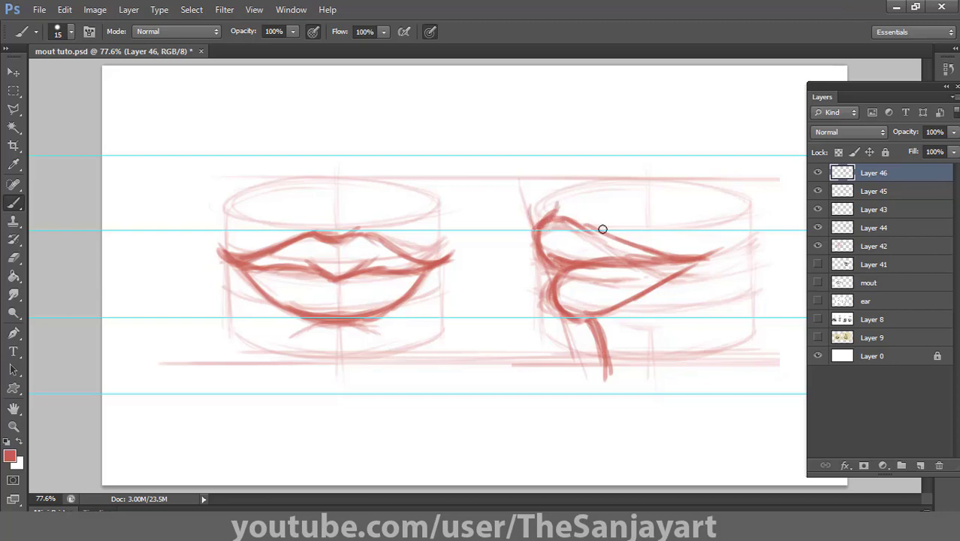
{"action": "left_click_drag", "start_coordinate": [602, 229], "coordinate": [682, 260]}
Step: Erase the thick chin line below the side-view lips and sketch thin chin lines beneath the lower lip in both views
{"action": "key", "text": "e"}
{"action": "left_click_drag", "start_coordinate": [608, 342], "coordinate": [606, 377]}
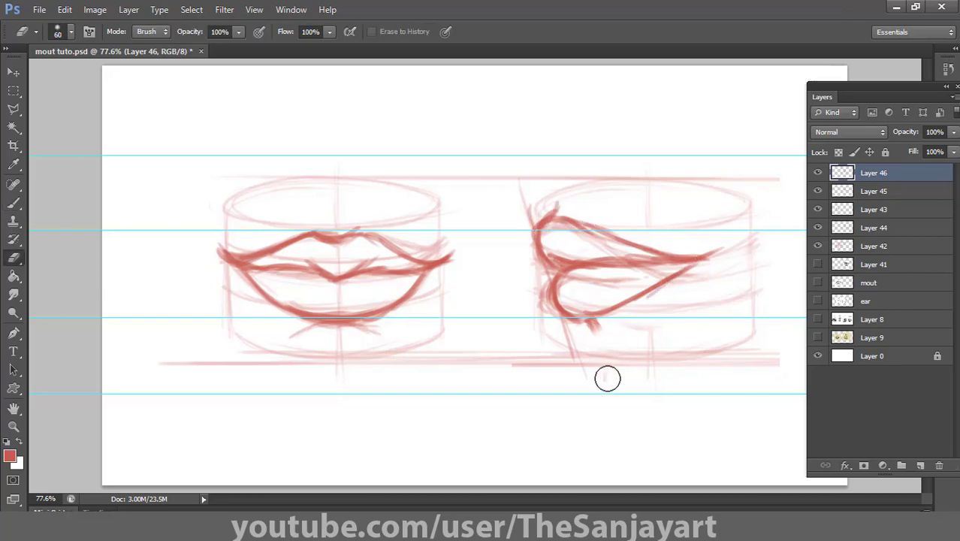
{"action": "key", "text": "b"}
{"action": "left_click_drag", "start_coordinate": [585, 320], "coordinate": [609, 352]}
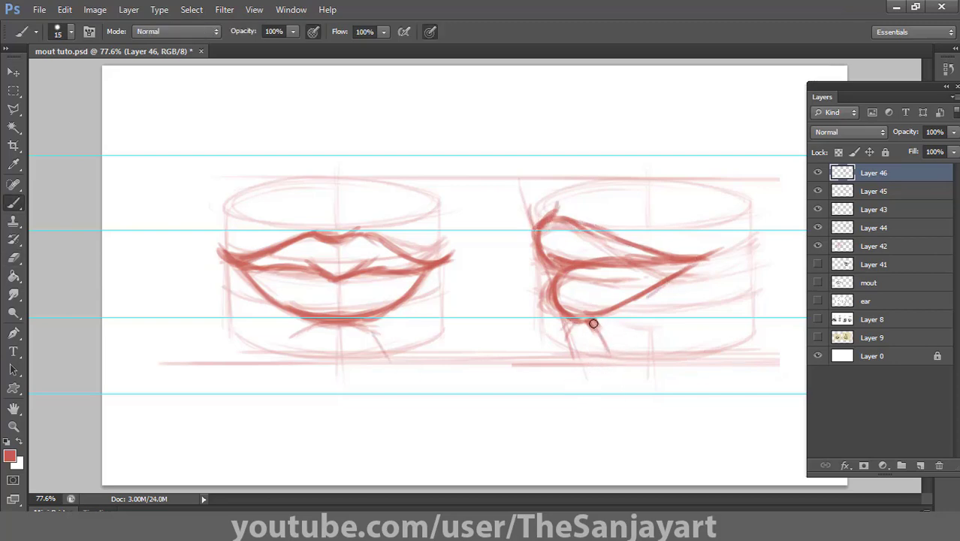
{"action": "left_click_drag", "start_coordinate": [293, 356], "coordinate": [331, 326]}
{"action": "left_click_drag", "start_coordinate": [376, 342], "coordinate": [390, 362]}
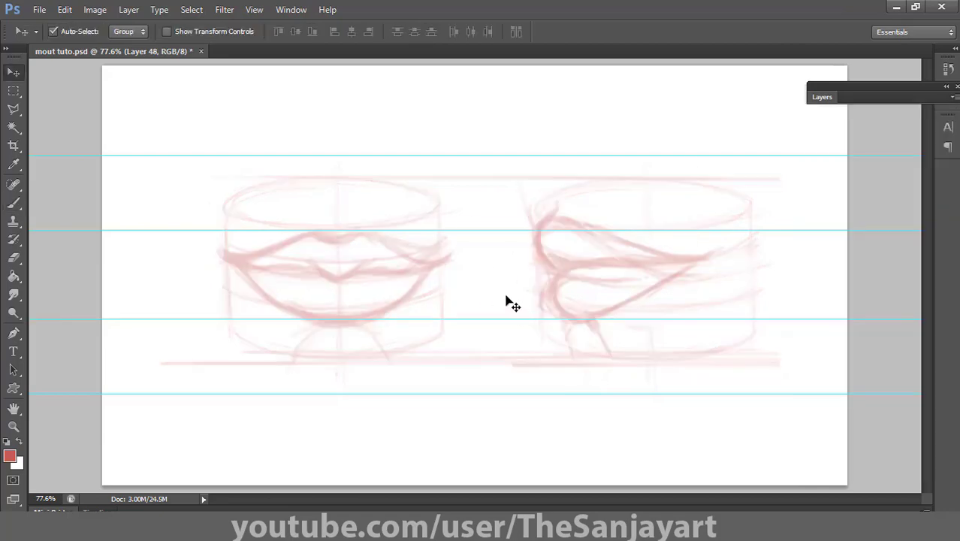
Step: Set the foreground colour to black for inking, undoing the trial brush strokes
{"action": "key", "text": "b"}
{"action": "mouse_move", "coordinate": [487, 112]}
{"action": "left_mouse_down"}
{"action": "mouse_move", "coordinate": [504, 225]}
{"action": "mouse_move", "coordinate": [559, 240]}
{"action": "left_mouse_up"}
{"action": "key", "text": "ctrl+z"}
{"action": "left_click", "coordinate": [10, 456]}
{"action": "mouse_move", "coordinate": [706, 369]}
{"action": "left_mouse_down"}
{"action": "mouse_move", "coordinate": [728, 382]}
{"action": "mouse_move", "coordinate": [573, 410]}
{"action": "left_mouse_up"}
{"action": "left_click", "coordinate": [923, 223]}
{"action": "left_click_drag", "start_coordinate": [443, 162], "coordinate": [478, 256]}
{"action": "key", "text": "ctrl+z"}
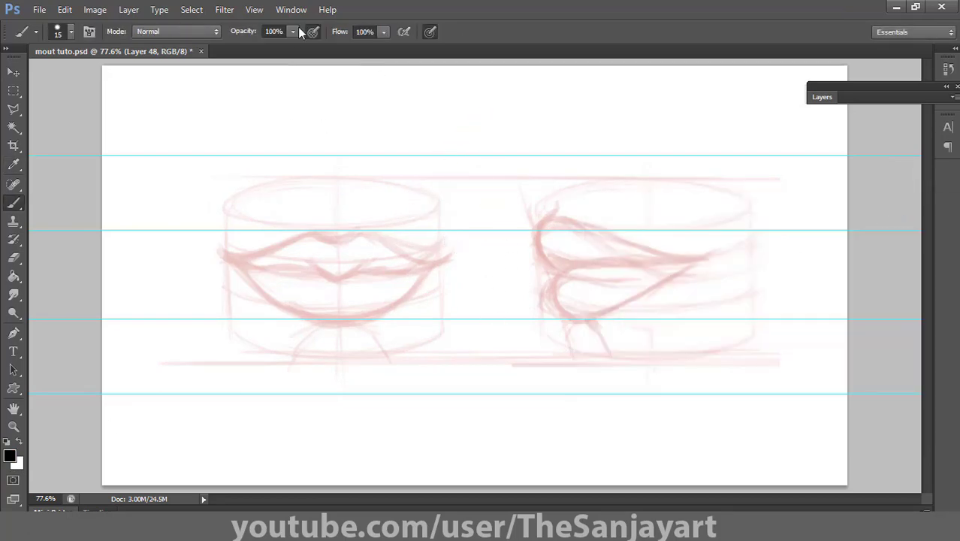
Step: Ink the top contour of the front-view upper lip in black on Layer 48, from corner to corner
{"action": "key", "text": "ctrl+space"}
{"action": "double_click", "coordinate": [316, 247]}
{"action": "left_click_drag", "start_coordinate": [345, 266], "coordinate": [482, 272]}
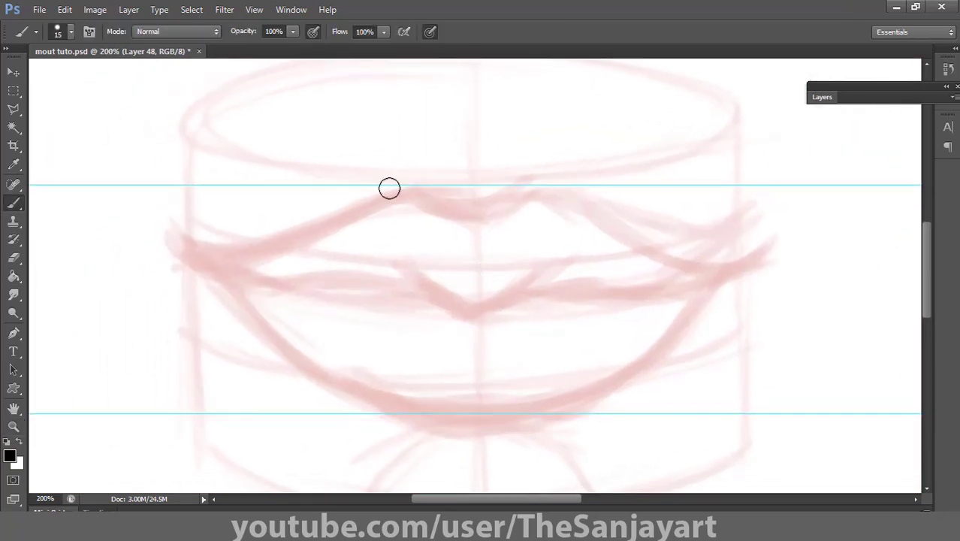
{"action": "mouse_move", "coordinate": [415, 193]}
{"action": "left_mouse_down"}
{"action": "mouse_move", "coordinate": [437, 209]}
{"action": "mouse_move", "coordinate": [554, 192]}
{"action": "mouse_move", "coordinate": [763, 252]}
{"action": "left_mouse_up"}
{"action": "key", "text": "ctrl+z"}
{"action": "mouse_move", "coordinate": [515, 198]}
{"action": "left_mouse_down"}
{"action": "mouse_move", "coordinate": [553, 193]}
{"action": "mouse_move", "coordinate": [766, 250]}
{"action": "left_mouse_up"}
{"action": "mouse_move", "coordinate": [418, 199]}
{"action": "left_mouse_down"}
{"action": "mouse_move", "coordinate": [188, 251]}
{"action": "mouse_move", "coordinate": [230, 260]}
{"action": "mouse_move", "coordinate": [388, 199]}
{"action": "mouse_move", "coordinate": [439, 210]}
{"action": "left_mouse_up"}
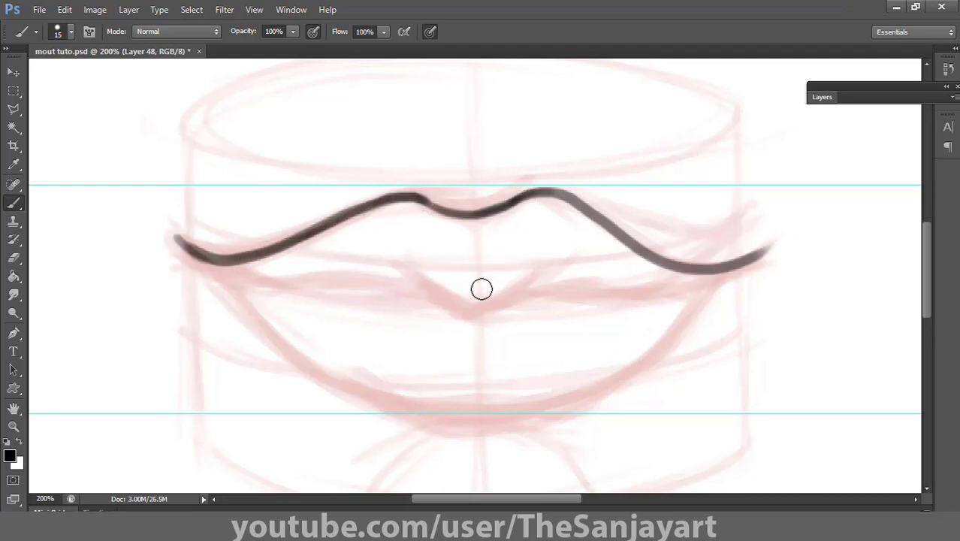
Step: Ink the front-view mouth line in black, dipping at the centre and running out to both corners
{"action": "mouse_move", "coordinate": [427, 283]}
{"action": "left_mouse_down"}
{"action": "mouse_move", "coordinate": [534, 276]}
{"action": "mouse_move", "coordinate": [468, 299]}
{"action": "mouse_move", "coordinate": [536, 276]}
{"action": "left_mouse_up"}
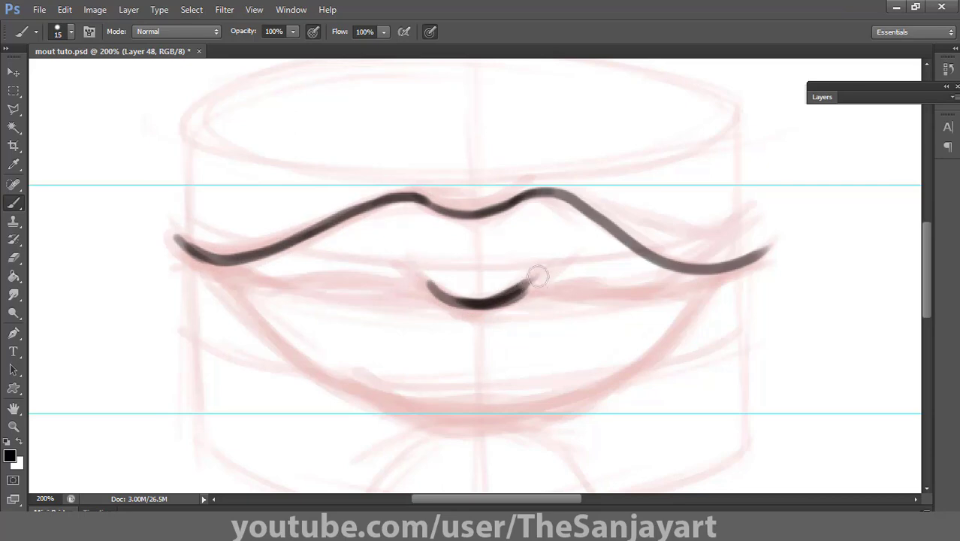
{"action": "left_click_drag", "start_coordinate": [496, 302], "coordinate": [653, 286]}
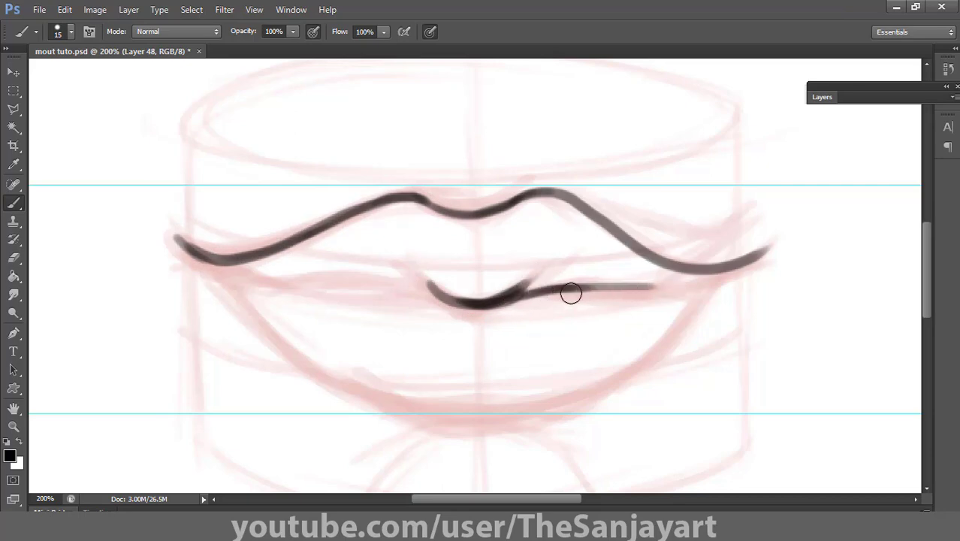
{"action": "left_click_drag", "start_coordinate": [570, 290], "coordinate": [738, 290]}
{"action": "key", "text": "ctrl+z"}
{"action": "mouse_move", "coordinate": [580, 291]}
{"action": "left_mouse_down"}
{"action": "mouse_move", "coordinate": [660, 284]}
{"action": "mouse_move", "coordinate": [737, 257]}
{"action": "mouse_move", "coordinate": [681, 274]}
{"action": "mouse_move", "coordinate": [401, 302]}
{"action": "mouse_move", "coordinate": [204, 255]}
{"action": "mouse_move", "coordinate": [278, 282]}
{"action": "mouse_move", "coordinate": [449, 298]}
{"action": "left_mouse_up"}
Step: Ink the bottom contour of the front-view lower lip, redoing the curve on both sides
{"action": "mouse_move", "coordinate": [440, 416]}
{"action": "left_mouse_down"}
{"action": "mouse_move", "coordinate": [515, 414]}
{"action": "mouse_move", "coordinate": [649, 378]}
{"action": "left_mouse_up"}
{"action": "left_click_drag", "start_coordinate": [447, 414], "coordinate": [346, 374]}
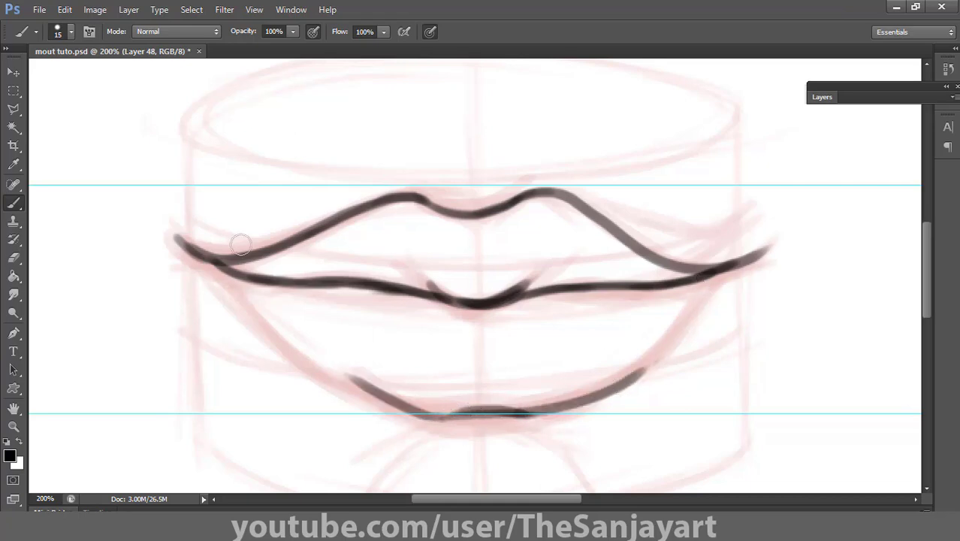
{"action": "key", "text": "ctrl+z"}
{"action": "left_click_drag", "start_coordinate": [271, 335], "coordinate": [405, 412]}
{"action": "key", "text": "ctrl+z"}
{"action": "mouse_move", "coordinate": [238, 290]}
{"action": "left_mouse_down"}
{"action": "mouse_move", "coordinate": [392, 407]}
{"action": "mouse_move", "coordinate": [635, 382]}
{"action": "mouse_move", "coordinate": [705, 302]}
{"action": "left_mouse_up"}
{"action": "mouse_move", "coordinate": [679, 343]}
{"action": "left_mouse_down"}
{"action": "mouse_move", "coordinate": [604, 395]}
{"action": "mouse_move", "coordinate": [481, 412]}
{"action": "mouse_move", "coordinate": [582, 403]}
{"action": "left_mouse_up"}
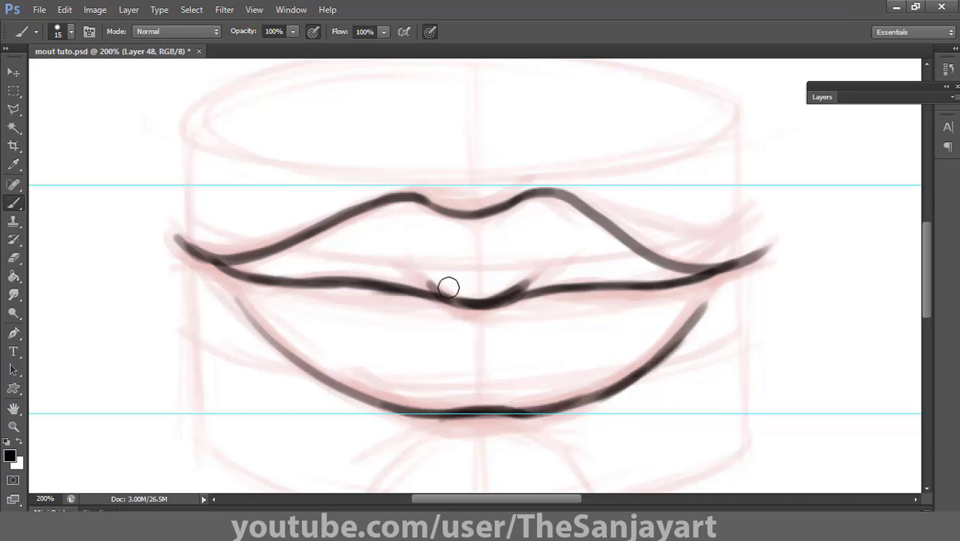
Step: Add a new layer beneath Layer 48 and set up a 25 px brush in dark grey, hex 646262
{"action": "left_click", "coordinate": [825, 99]}
{"action": "left_click", "coordinate": [918, 238]}
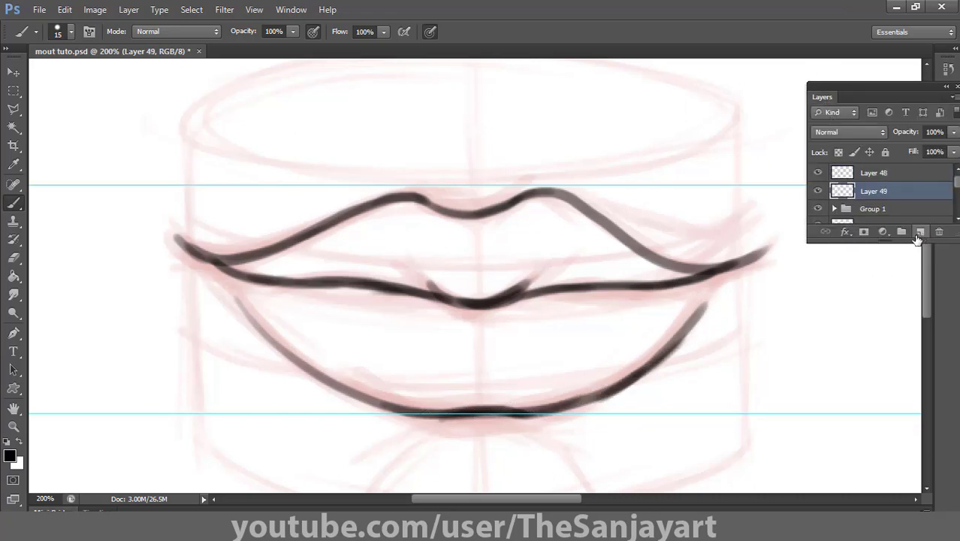
{"action": "left_click", "coordinate": [825, 96]}
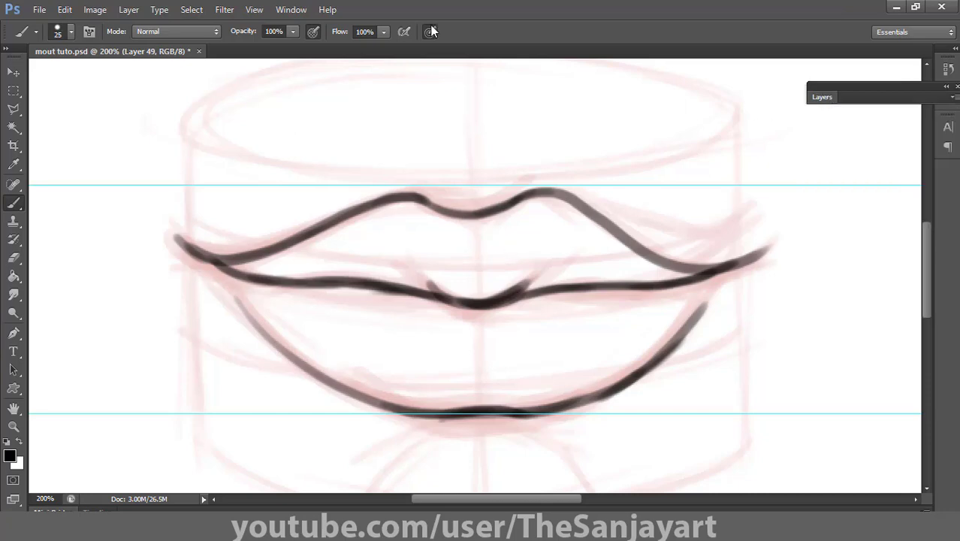
{"action": "left_click", "coordinate": [9, 455]}
{"action": "left_click", "coordinate": [593, 339]}
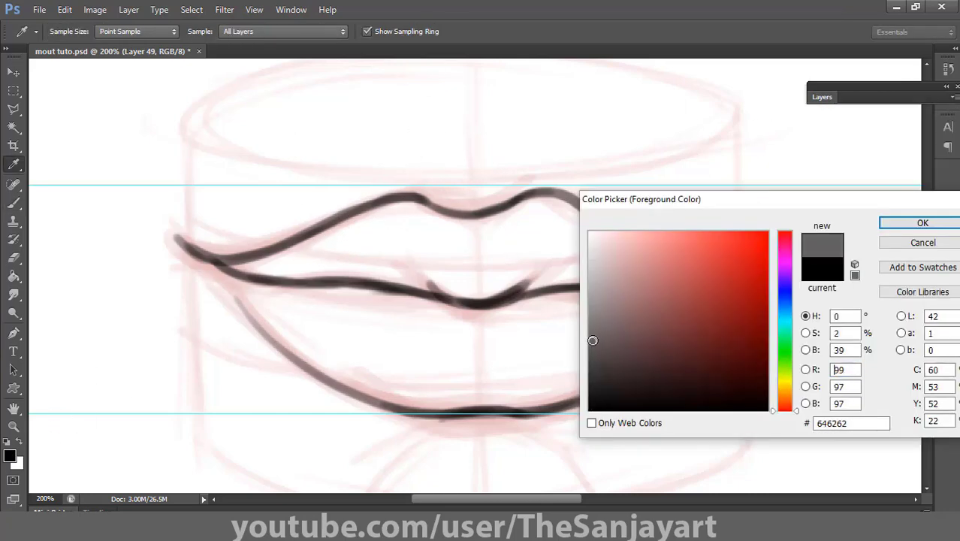
{"action": "left_click", "coordinate": [922, 223]}
Step: Hide Group 1 and try grey shading on the left half of the upper lip in Layer 48
{"action": "left_click", "coordinate": [822, 96]}
{"action": "left_click", "coordinate": [817, 209]}
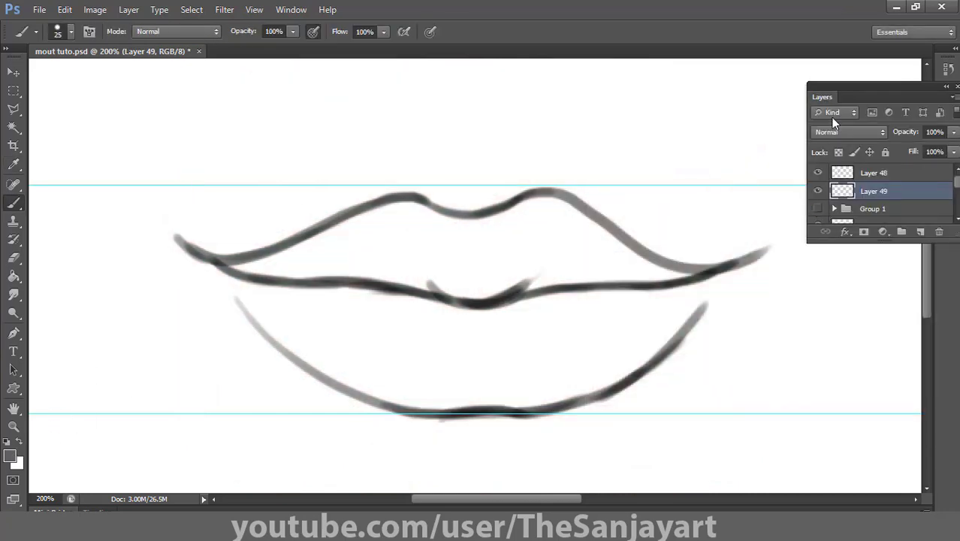
{"action": "key", "text": "alt+bracketright"}
{"action": "left_click", "coordinate": [826, 97]}
{"action": "mouse_move", "coordinate": [254, 270]}
{"action": "left_mouse_down"}
{"action": "mouse_move", "coordinate": [339, 240]}
{"action": "mouse_move", "coordinate": [440, 280]}
{"action": "left_mouse_up"}
{"action": "key", "text": "ctrl+z"}
{"action": "left_click_drag", "start_coordinate": [302, 276], "coordinate": [435, 307]}
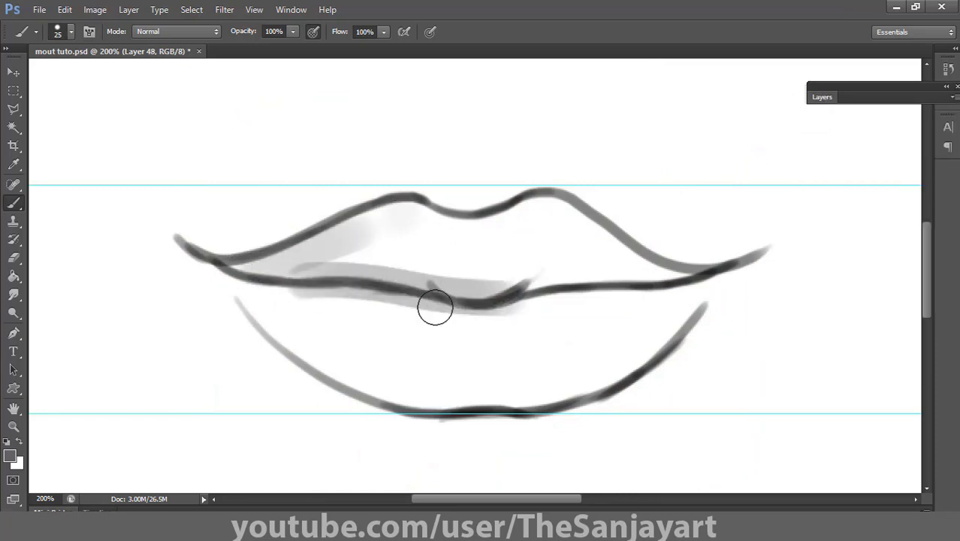
{"action": "key", "text": "ctrl+z"}
Step: Set the brush to 60% opacity and 63% flow, with a lighter grey foreground colour
{"action": "left_click", "coordinate": [294, 32]}
{"action": "left_click", "coordinate": [264, 50]}
{"action": "left_click", "coordinate": [384, 32]}
{"action": "left_click", "coordinate": [357, 51]}
{"action": "left_click", "coordinate": [14, 457]}
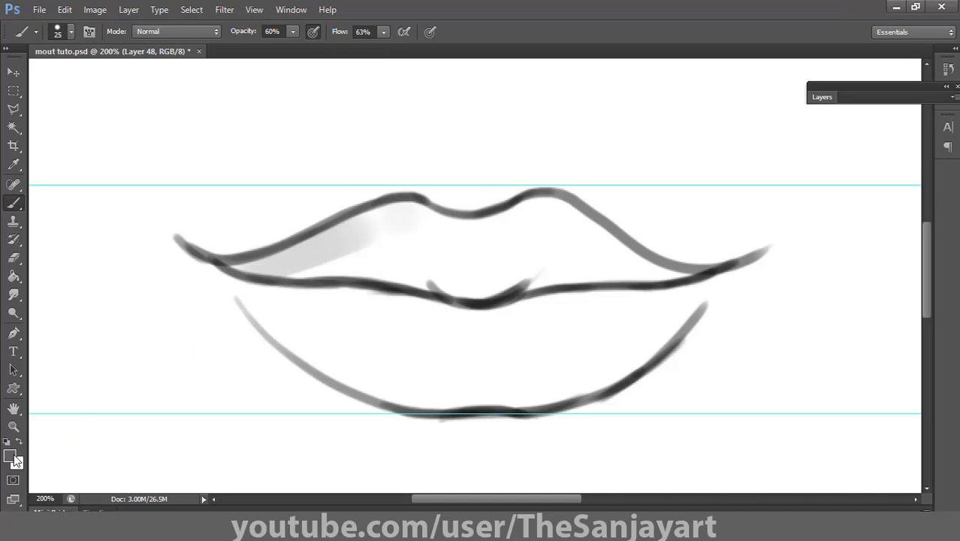
{"action": "left_click", "coordinate": [9, 456]}
{"action": "left_click", "coordinate": [601, 292]}
{"action": "key", "text": "Return"}
Step: Shade around the mouth line and lower lip in light grey, leaving white highlights on both sides of the lower lip
{"action": "left_click_drag", "start_coordinate": [330, 264], "coordinate": [535, 300]}
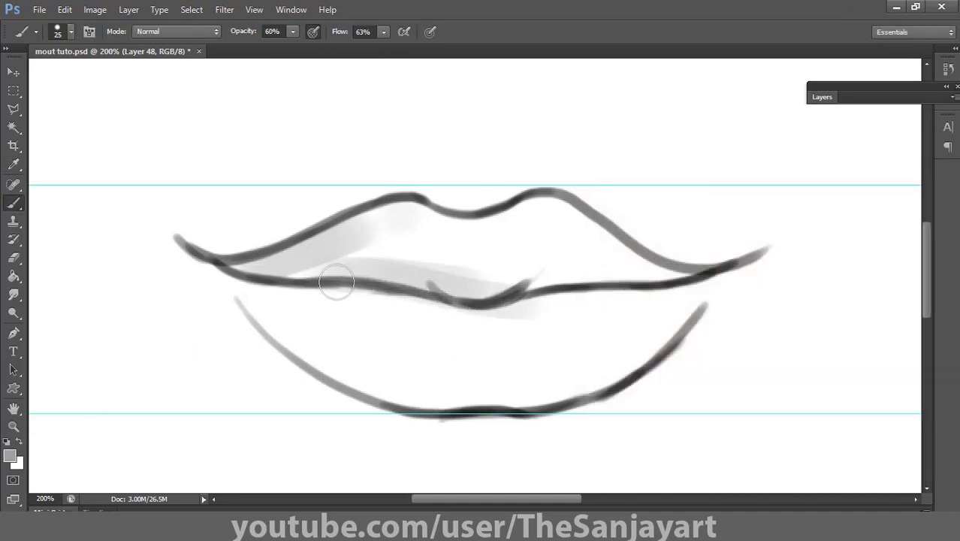
{"action": "mouse_move", "coordinate": [335, 283]}
{"action": "left_mouse_down"}
{"action": "mouse_move", "coordinate": [570, 275]}
{"action": "mouse_move", "coordinate": [634, 285]}
{"action": "mouse_move", "coordinate": [714, 269]}
{"action": "mouse_move", "coordinate": [323, 339]}
{"action": "mouse_move", "coordinate": [269, 309]}
{"action": "mouse_move", "coordinate": [335, 369]}
{"action": "mouse_move", "coordinate": [420, 407]}
{"action": "mouse_move", "coordinate": [531, 403]}
{"action": "mouse_move", "coordinate": [646, 372]}
{"action": "left_mouse_up"}
{"action": "mouse_move", "coordinate": [251, 300]}
{"action": "left_mouse_down"}
{"action": "mouse_move", "coordinate": [591, 386]}
{"action": "mouse_move", "coordinate": [666, 298]}
{"action": "mouse_move", "coordinate": [623, 299]}
{"action": "mouse_move", "coordinate": [634, 352]}
{"action": "mouse_move", "coordinate": [321, 298]}
{"action": "mouse_move", "coordinate": [495, 319]}
{"action": "mouse_move", "coordinate": [468, 309]}
{"action": "mouse_move", "coordinate": [664, 281]}
{"action": "left_mouse_up"}
{"action": "mouse_move", "coordinate": [571, 237]}
{"action": "left_mouse_down"}
{"action": "mouse_move", "coordinate": [585, 238]}
{"action": "mouse_move", "coordinate": [538, 276]}
{"action": "mouse_move", "coordinate": [266, 281]}
{"action": "left_mouse_up"}
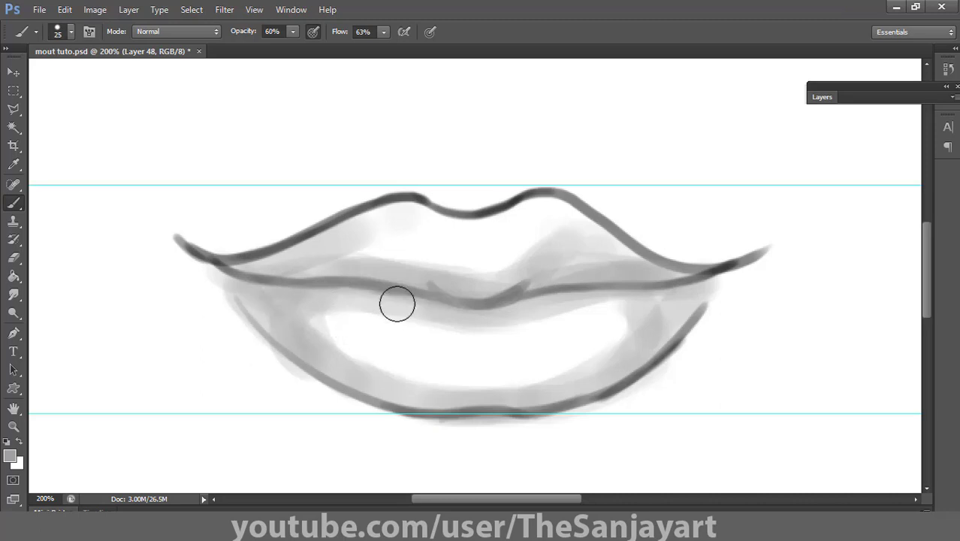
{"action": "mouse_move", "coordinate": [397, 305]}
{"action": "left_mouse_down"}
{"action": "mouse_move", "coordinate": [342, 302]}
{"action": "mouse_move", "coordinate": [401, 362]}
{"action": "mouse_move", "coordinate": [546, 383]}
{"action": "mouse_move", "coordinate": [500, 350]}
{"action": "left_mouse_up"}
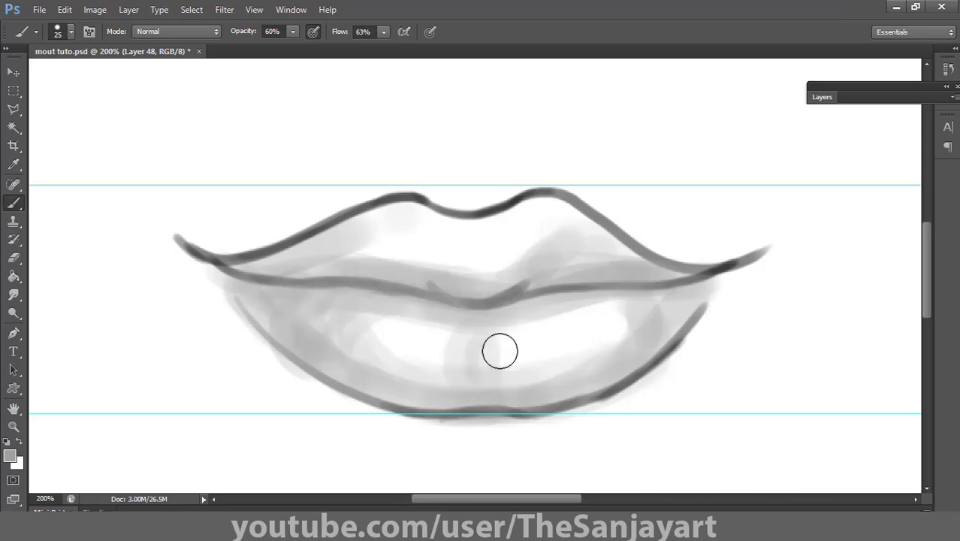
Step: Set the foreground colour to mid grey, hex 858585, and the brush opacity to 72%
{"action": "left_click", "coordinate": [9, 455]}
{"action": "left_click", "coordinate": [594, 316]}
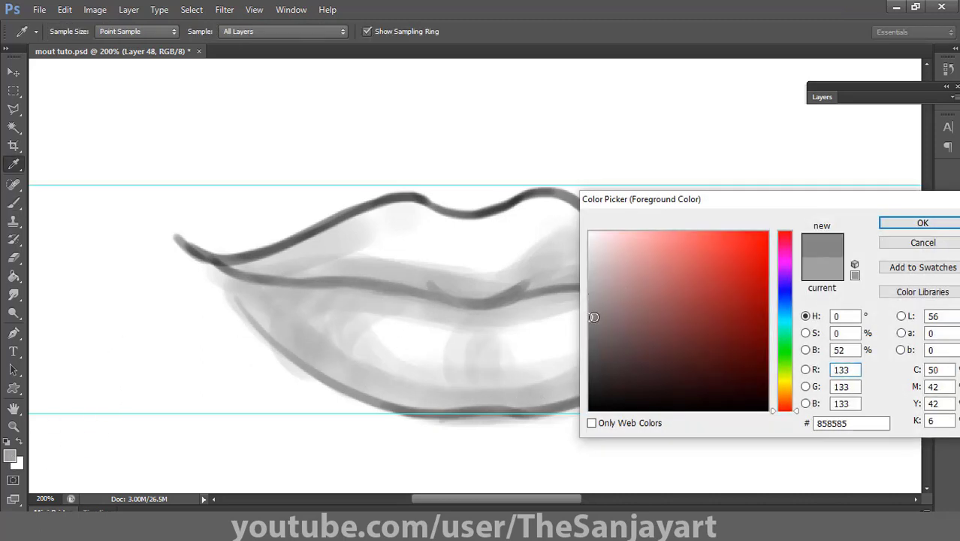
{"action": "left_click", "coordinate": [903, 227]}
{"action": "left_click", "coordinate": [293, 32]}
{"action": "left_click", "coordinate": [302, 45]}
Step: Deepen the shading along the mouth line, the lower lip's edges, below the lower lip and inside the upper lip, mostly at 15 px
{"action": "mouse_move", "coordinate": [248, 289]}
{"action": "left_mouse_down"}
{"action": "mouse_move", "coordinate": [357, 369]}
{"action": "mouse_move", "coordinate": [364, 291]}
{"action": "left_mouse_up"}
{"action": "left_click_drag", "start_coordinate": [256, 270], "coordinate": [342, 279]}
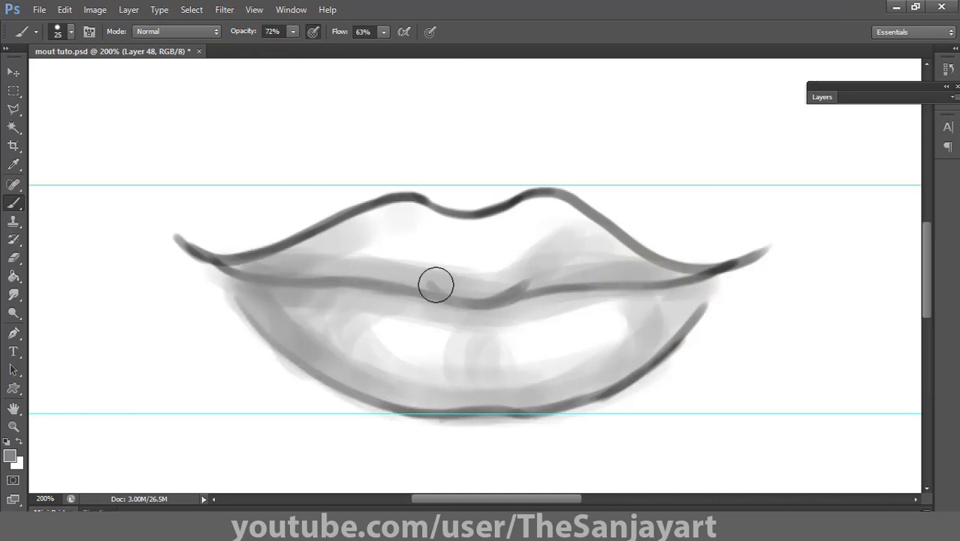
{"action": "key", "text": "bracketleft"}
{"action": "mouse_move", "coordinate": [503, 299]}
{"action": "left_mouse_down"}
{"action": "mouse_move", "coordinate": [543, 281]}
{"action": "mouse_move", "coordinate": [575, 283]}
{"action": "left_mouse_up"}
{"action": "mouse_move", "coordinate": [412, 277]}
{"action": "left_mouse_down"}
{"action": "mouse_move", "coordinate": [517, 299]}
{"action": "mouse_move", "coordinate": [236, 270]}
{"action": "left_mouse_up"}
{"action": "mouse_move", "coordinate": [431, 300]}
{"action": "left_mouse_down"}
{"action": "mouse_move", "coordinate": [472, 311]}
{"action": "mouse_move", "coordinate": [539, 294]}
{"action": "left_mouse_up"}
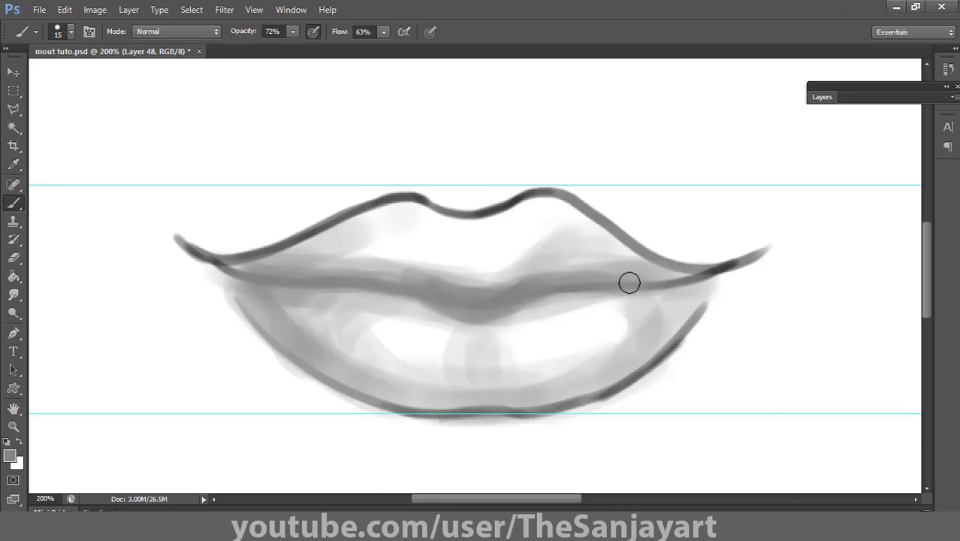
{"action": "mouse_move", "coordinate": [702, 299]}
{"action": "left_mouse_down"}
{"action": "mouse_move", "coordinate": [558, 403]}
{"action": "mouse_move", "coordinate": [485, 412]}
{"action": "mouse_move", "coordinate": [568, 431]}
{"action": "left_mouse_up"}
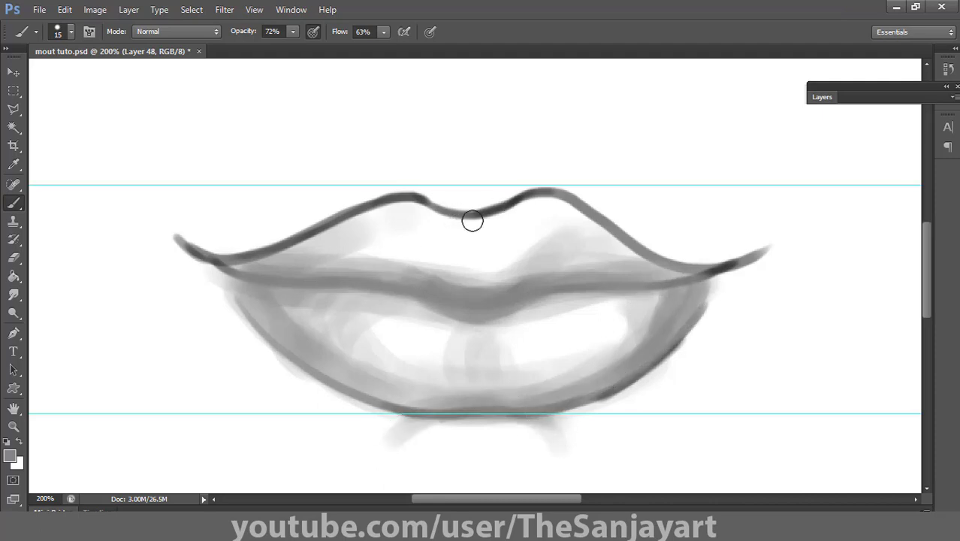
{"action": "mouse_move", "coordinate": [431, 242]}
{"action": "left_mouse_down"}
{"action": "mouse_move", "coordinate": [356, 263]}
{"action": "mouse_move", "coordinate": [531, 242]}
{"action": "mouse_move", "coordinate": [569, 226]}
{"action": "mouse_move", "coordinate": [625, 266]}
{"action": "mouse_move", "coordinate": [409, 259]}
{"action": "mouse_move", "coordinate": [255, 274]}
{"action": "left_mouse_up"}
Step: Darken the mouth line and its central dip with a 9 px brush in darker grey
{"action": "left_click", "coordinate": [10, 455]}
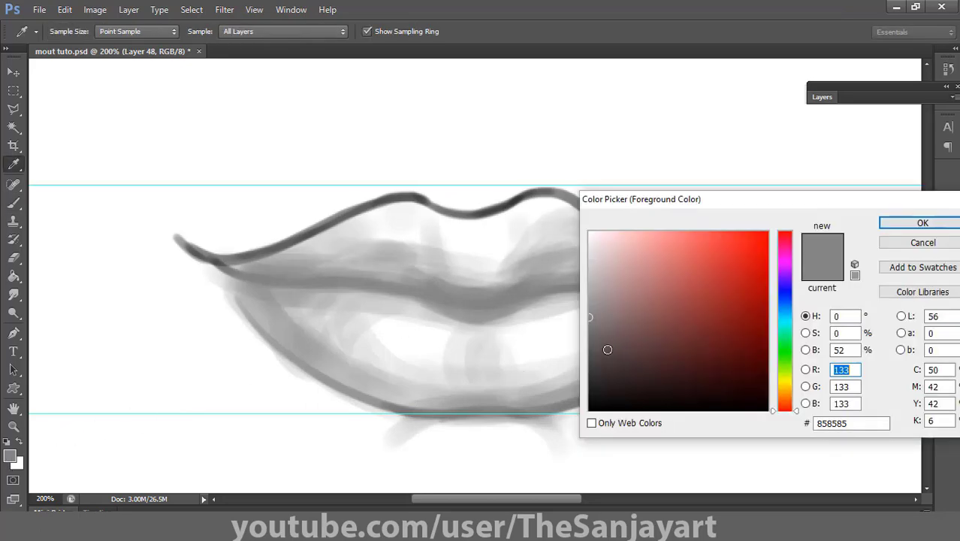
{"action": "left_click", "coordinate": [593, 365]}
{"action": "left_click", "coordinate": [922, 221]}
{"action": "key", "text": "ctrl+z"}
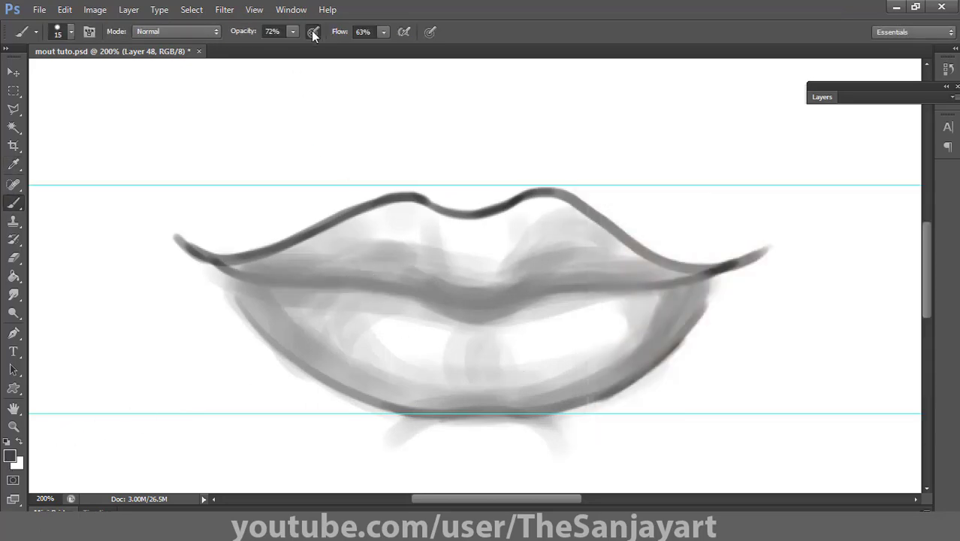
{"action": "mouse_move", "coordinate": [412, 288]}
{"action": "left_mouse_down"}
{"action": "mouse_move", "coordinate": [473, 305]}
{"action": "mouse_move", "coordinate": [522, 299]}
{"action": "mouse_move", "coordinate": [552, 279]}
{"action": "mouse_move", "coordinate": [561, 294]}
{"action": "mouse_move", "coordinate": [712, 271]}
{"action": "left_mouse_up"}
{"action": "mouse_move", "coordinate": [348, 284]}
{"action": "left_mouse_down"}
{"action": "mouse_move", "coordinate": [431, 302]}
{"action": "mouse_move", "coordinate": [320, 291]}
{"action": "mouse_move", "coordinate": [406, 292]}
{"action": "mouse_move", "coordinate": [445, 308]}
{"action": "left_mouse_up"}
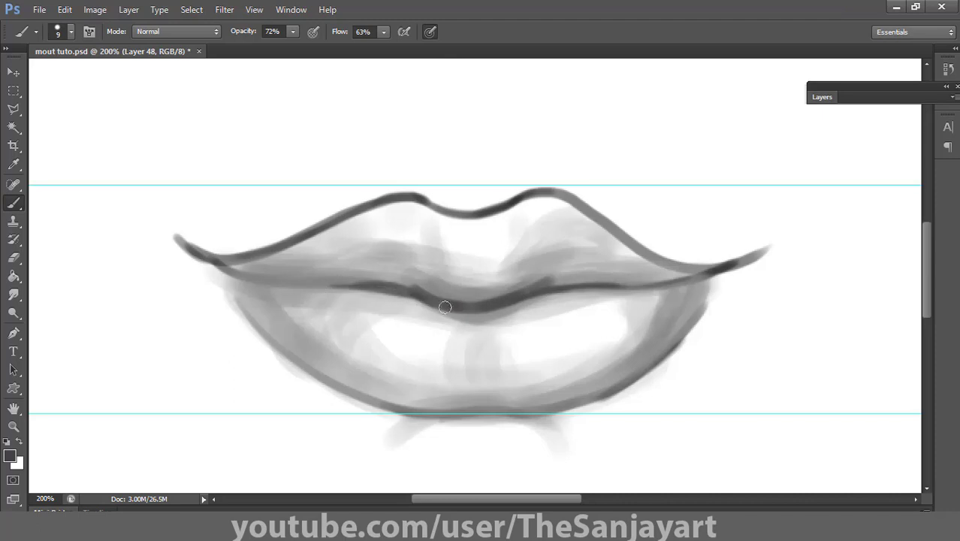
{"action": "left_click_drag", "start_coordinate": [398, 276], "coordinate": [418, 289]}
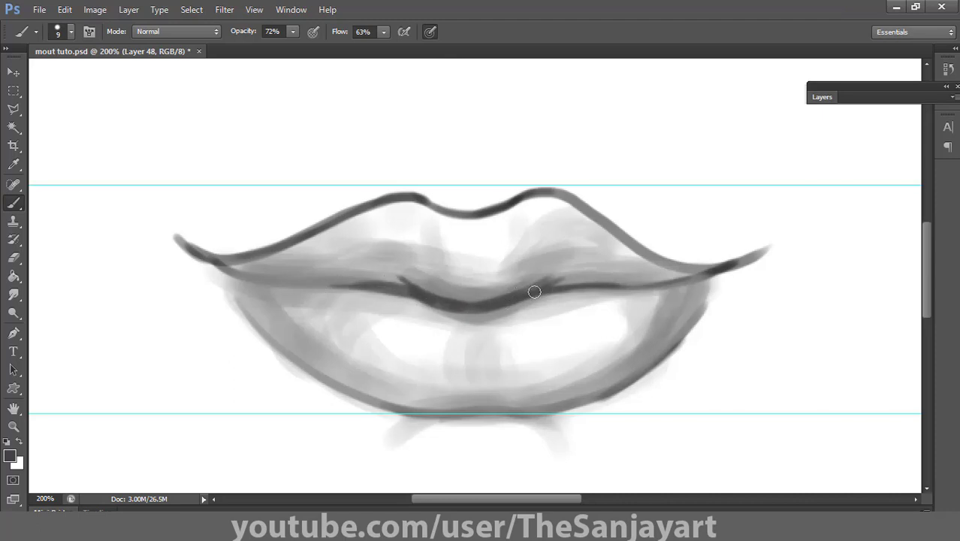
{"action": "left_click_drag", "start_coordinate": [535, 292], "coordinate": [575, 275]}
{"action": "left_click_drag", "start_coordinate": [470, 312], "coordinate": [508, 304]}
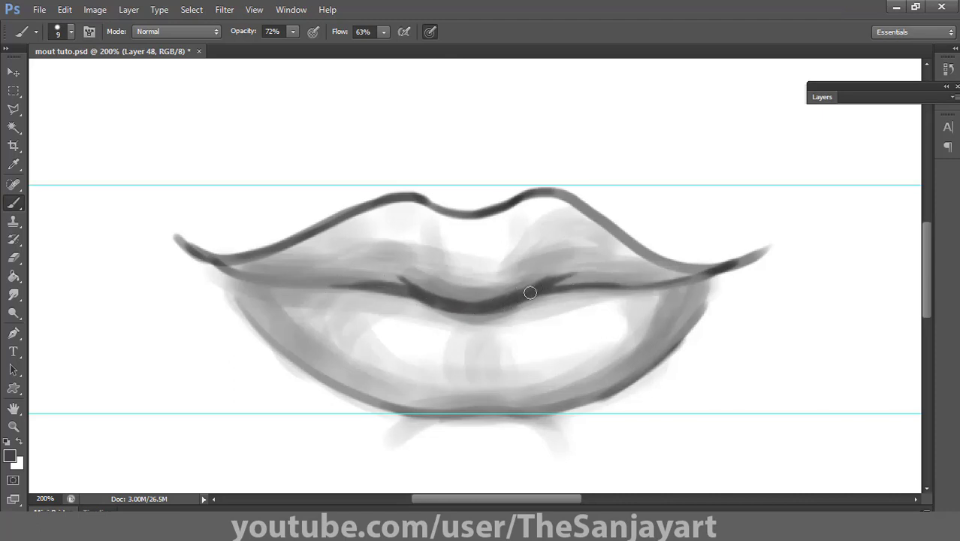
Step: Darken the lower lip's bottom contour and the mouth corners, and add small creases on the lower lip
{"action": "left_click_drag", "start_coordinate": [440, 416], "coordinate": [528, 413]}
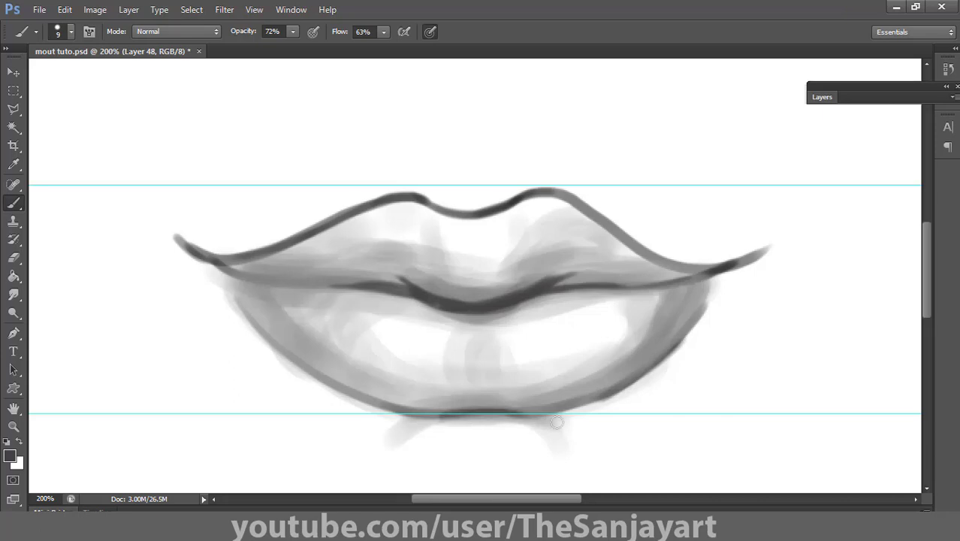
{"action": "left_click_drag", "start_coordinate": [624, 387], "coordinate": [518, 414]}
{"action": "mouse_move", "coordinate": [421, 414]}
{"action": "left_mouse_down"}
{"action": "mouse_move", "coordinate": [339, 386]}
{"action": "mouse_move", "coordinate": [518, 411]}
{"action": "left_mouse_up"}
{"action": "mouse_move", "coordinate": [326, 284]}
{"action": "left_mouse_down"}
{"action": "mouse_move", "coordinate": [229, 268]}
{"action": "mouse_move", "coordinate": [293, 290]}
{"action": "left_mouse_up"}
{"action": "mouse_move", "coordinate": [733, 271]}
{"action": "left_mouse_down"}
{"action": "mouse_move", "coordinate": [749, 254]}
{"action": "mouse_move", "coordinate": [701, 272]}
{"action": "mouse_move", "coordinate": [604, 280]}
{"action": "mouse_move", "coordinate": [752, 249]}
{"action": "mouse_move", "coordinate": [731, 265]}
{"action": "left_mouse_up"}
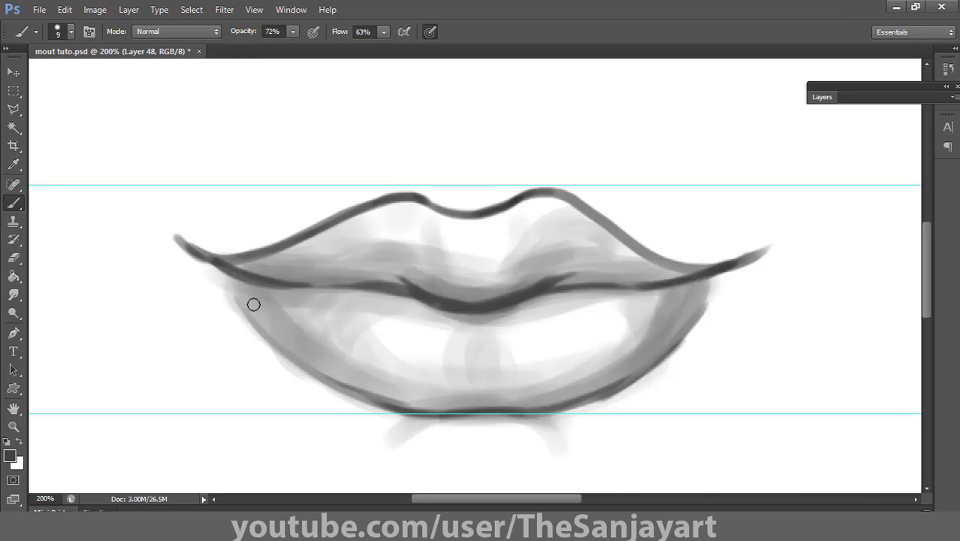
{"action": "mouse_move", "coordinate": [717, 276]}
{"action": "left_mouse_down"}
{"action": "mouse_move", "coordinate": [700, 296]}
{"action": "mouse_move", "coordinate": [715, 275]}
{"action": "mouse_move", "coordinate": [718, 296]}
{"action": "mouse_move", "coordinate": [655, 348]}
{"action": "left_mouse_up"}
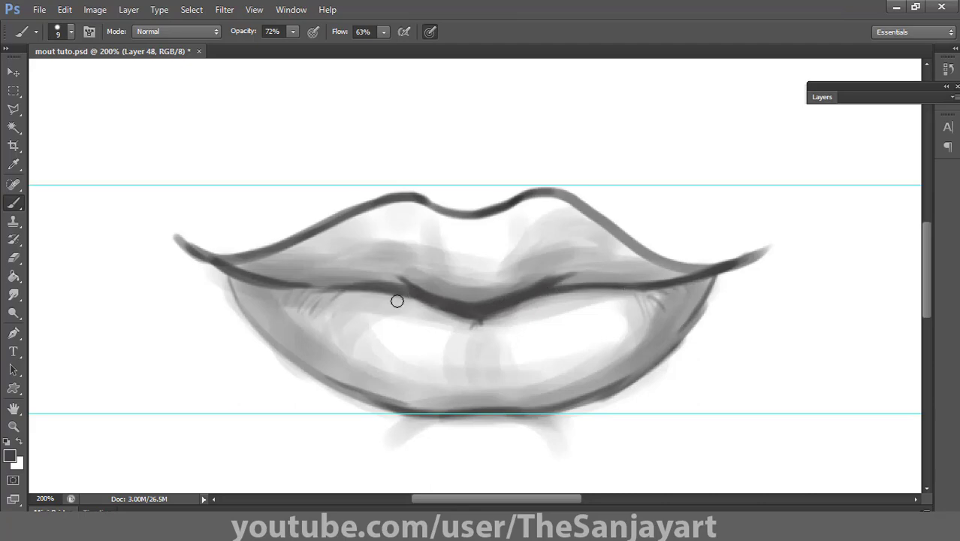
{"action": "left_click_drag", "start_coordinate": [286, 294], "coordinate": [378, 287]}
Step: Set the foreground colour to near-black and strengthen the mouth line, heaviest at its centre
{"action": "left_click", "coordinate": [10, 461]}
{"action": "left_click_drag", "start_coordinate": [594, 406], "coordinate": [572, 414]}
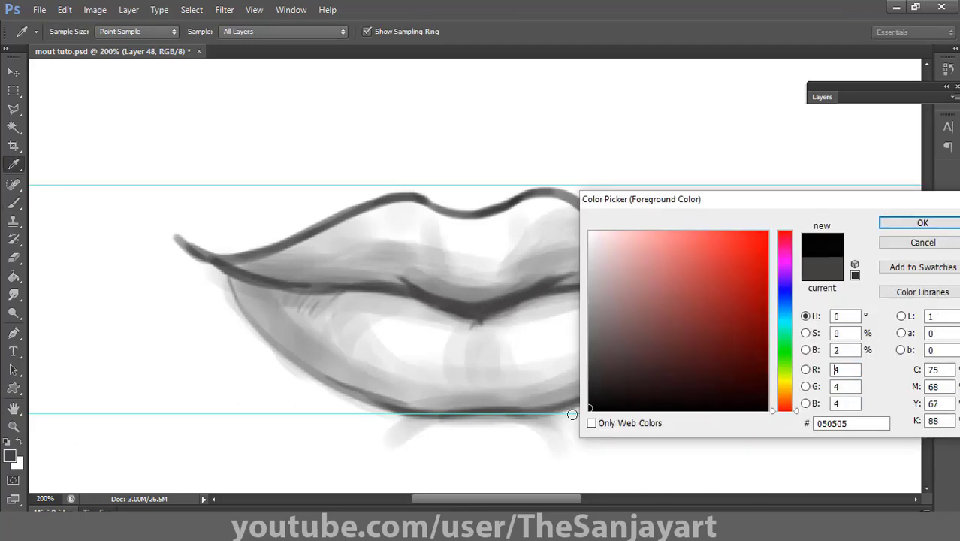
{"action": "left_click", "coordinate": [898, 223]}
{"action": "mouse_move", "coordinate": [420, 293]}
{"action": "left_mouse_down"}
{"action": "mouse_move", "coordinate": [474, 313]}
{"action": "mouse_move", "coordinate": [524, 298]}
{"action": "mouse_move", "coordinate": [419, 292]}
{"action": "mouse_move", "coordinate": [476, 308]}
{"action": "mouse_move", "coordinate": [561, 282]}
{"action": "mouse_move", "coordinate": [448, 313]}
{"action": "mouse_move", "coordinate": [477, 312]}
{"action": "left_mouse_up"}
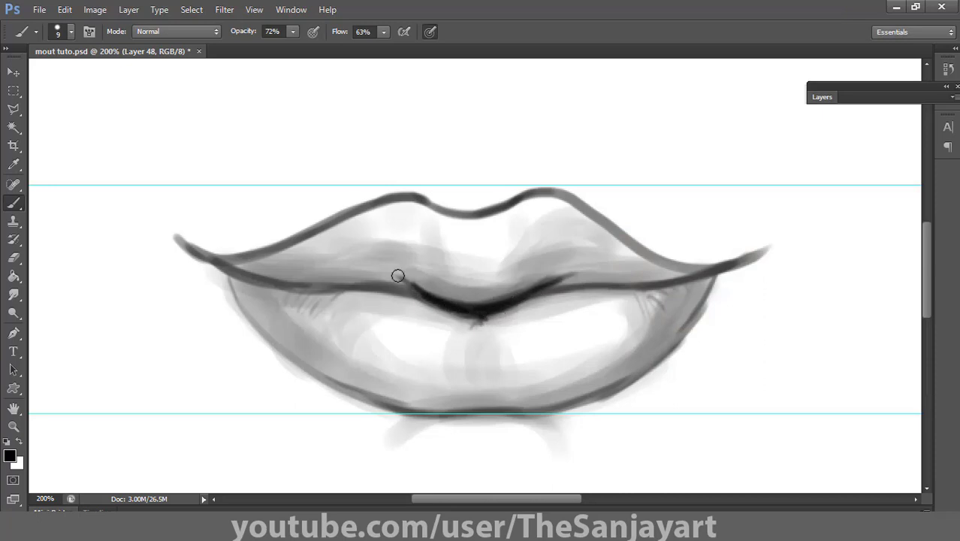
{"action": "mouse_move", "coordinate": [397, 276]}
{"action": "left_mouse_down"}
{"action": "mouse_move", "coordinate": [422, 297]}
{"action": "mouse_move", "coordinate": [392, 303]}
{"action": "mouse_move", "coordinate": [670, 288]}
{"action": "left_mouse_up"}
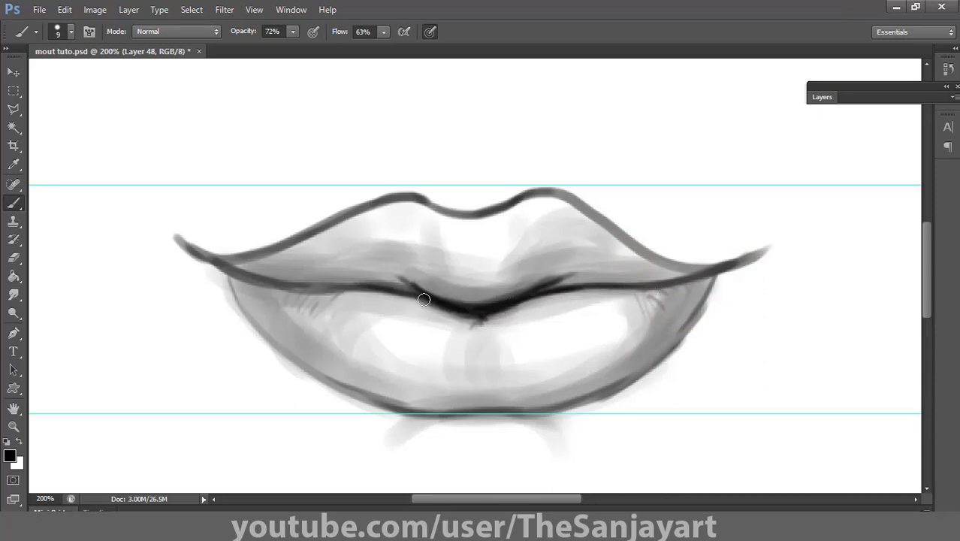
Step: Darken the front-view mouth line from its central dip toward the left corner with a 9 px brush
{"action": "left_click_drag", "start_coordinate": [423, 300], "coordinate": [285, 289]}
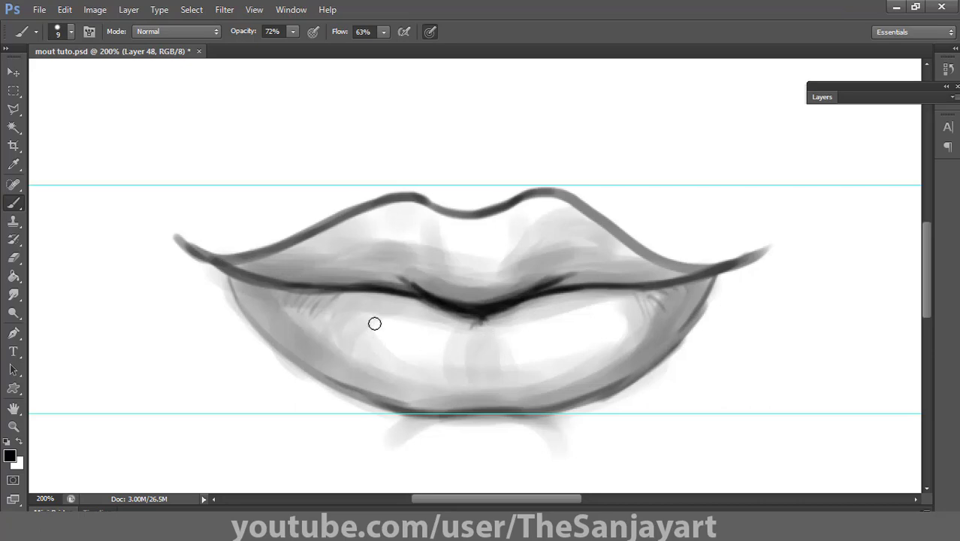
{"action": "double_click", "coordinate": [14, 408]}
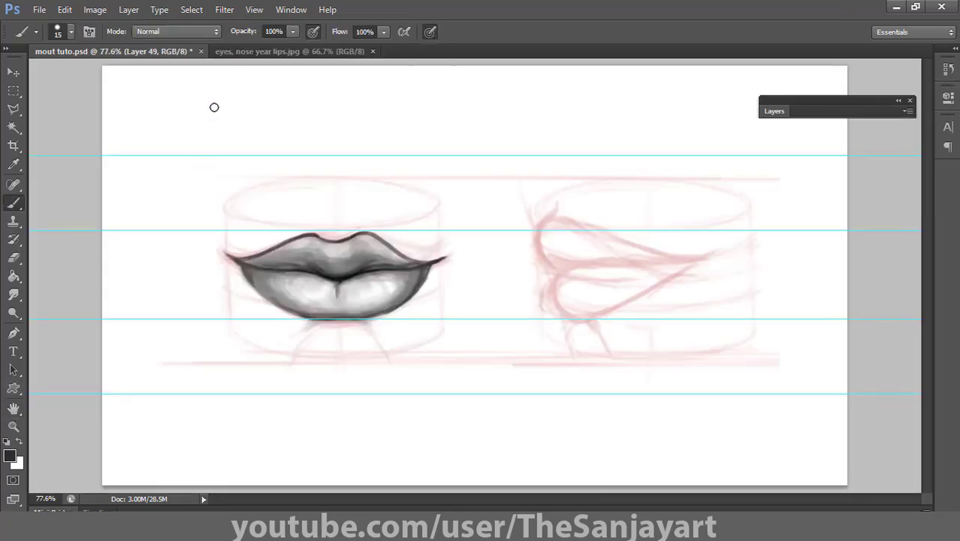
Step: Ink the side-view upper lip's front curve, top contour and short philtrum line over the sketch with a 15 px brush at 100% opacity
{"action": "left_click_drag", "start_coordinate": [213, 106], "coordinate": [482, 110]}
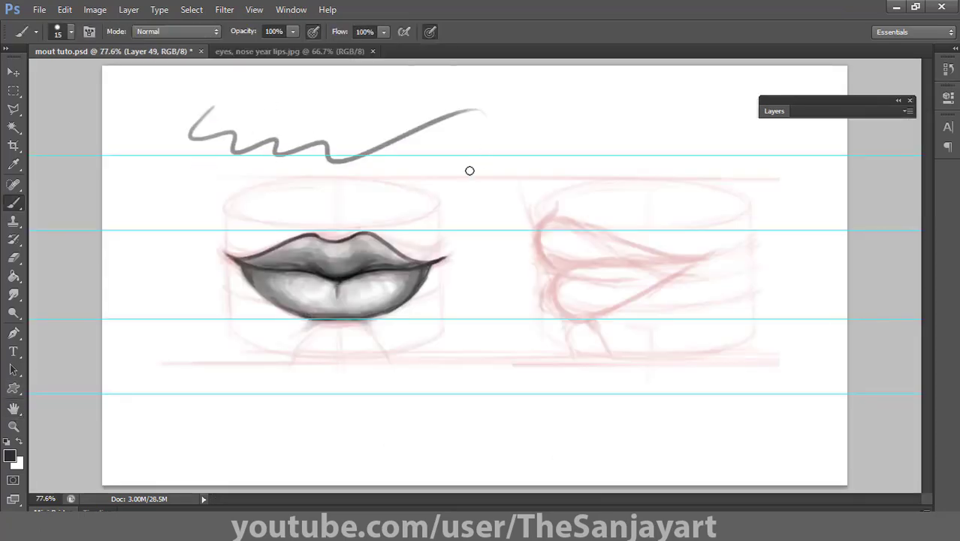
{"action": "key", "text": "ctrl+z"}
{"action": "key", "text": "z"}
{"action": "left_click", "coordinate": [575, 236]}
{"action": "left_click_drag", "start_coordinate": [564, 254], "coordinate": [435, 257]}
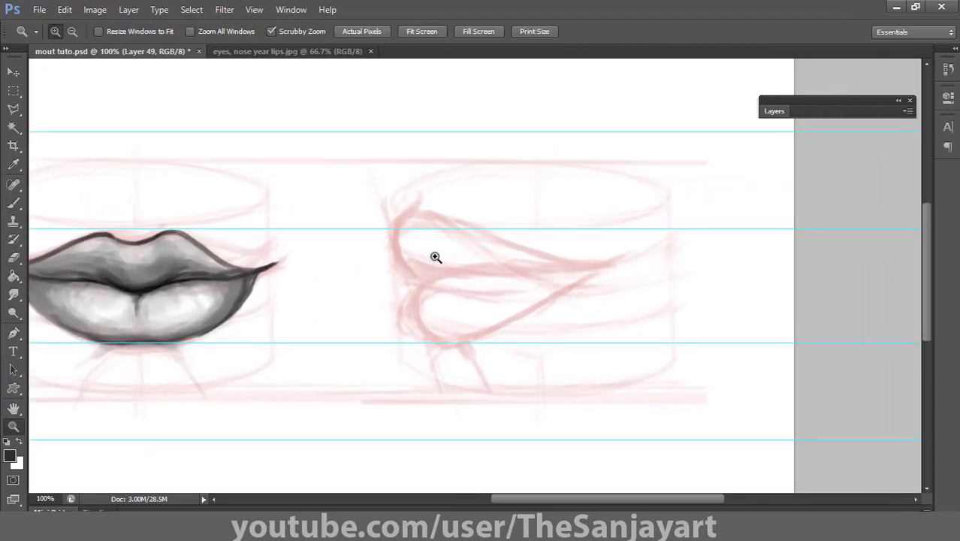
{"action": "key", "text": "b"}
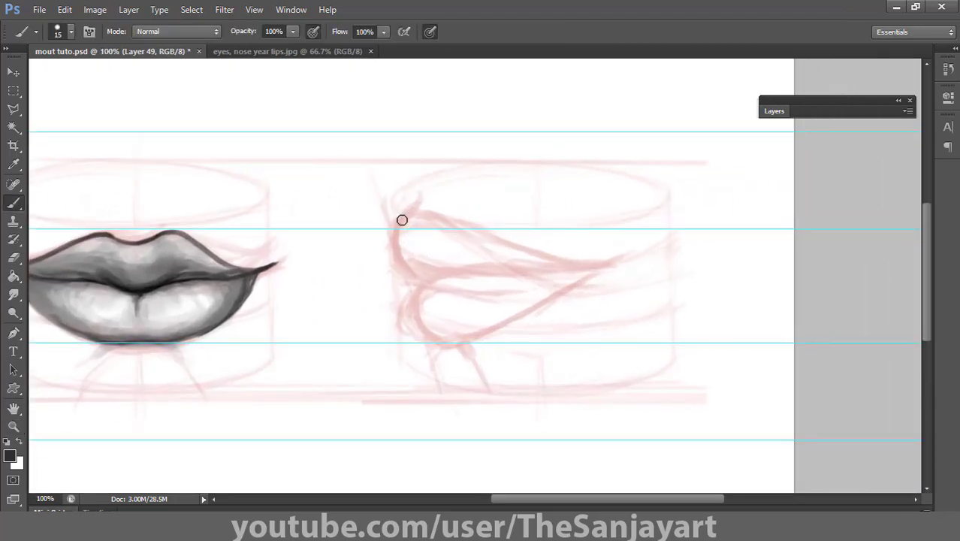
{"action": "left_click_drag", "start_coordinate": [402, 219], "coordinate": [416, 280]}
{"action": "mouse_move", "coordinate": [418, 191]}
{"action": "left_mouse_down"}
{"action": "mouse_move", "coordinate": [401, 222]}
{"action": "mouse_move", "coordinate": [422, 216]}
{"action": "mouse_move", "coordinate": [413, 212]}
{"action": "mouse_move", "coordinate": [429, 220]}
{"action": "mouse_move", "coordinate": [400, 227]}
{"action": "mouse_move", "coordinate": [415, 214]}
{"action": "mouse_move", "coordinate": [397, 220]}
{"action": "mouse_move", "coordinate": [508, 248]}
{"action": "mouse_move", "coordinate": [623, 261]}
{"action": "left_mouse_up"}
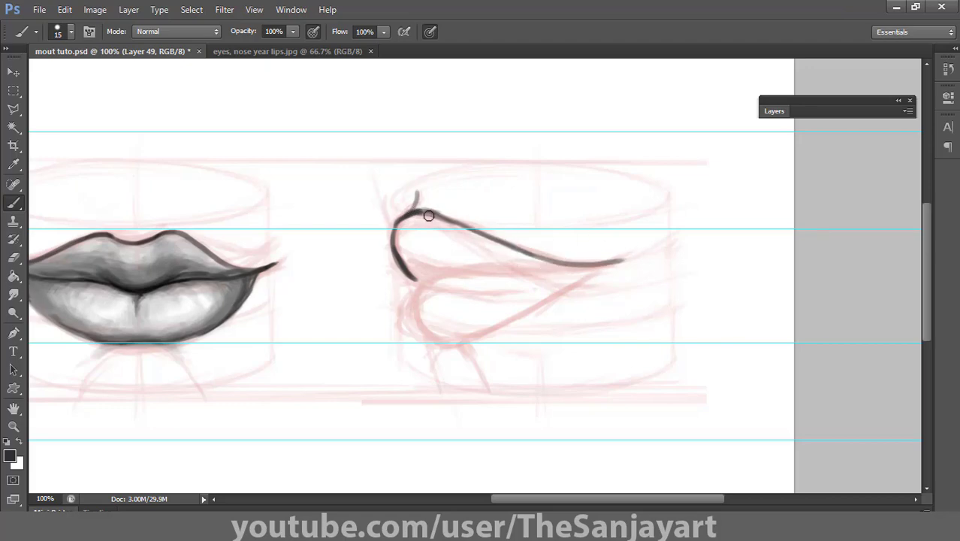
Step: Ink the side-view lower lip's contour and the mouth line, filling the notch where the lips meet
{"action": "mouse_move", "coordinate": [398, 258]}
{"action": "left_mouse_down"}
{"action": "mouse_move", "coordinate": [432, 279]}
{"action": "mouse_move", "coordinate": [418, 291]}
{"action": "mouse_move", "coordinate": [440, 343]}
{"action": "mouse_move", "coordinate": [533, 302]}
{"action": "left_mouse_up"}
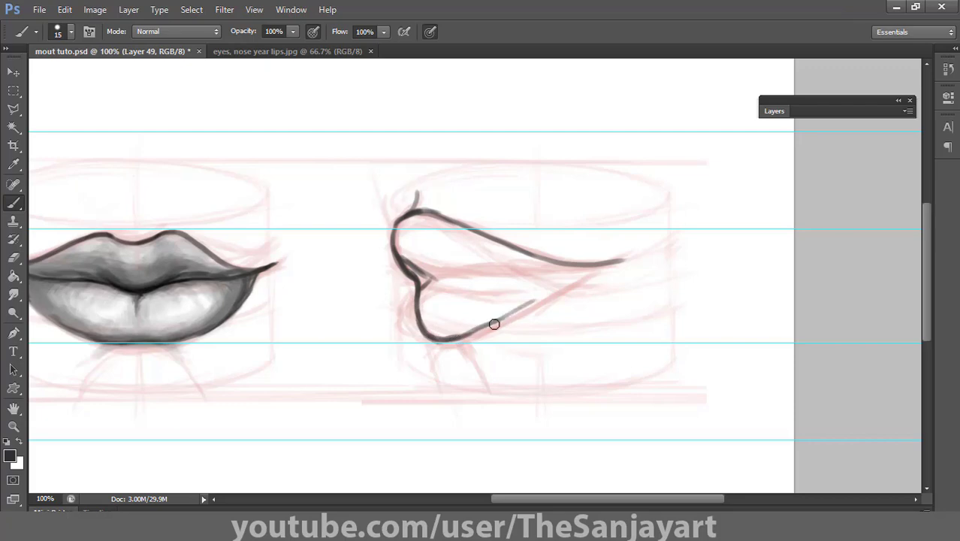
{"action": "left_click_drag", "start_coordinate": [468, 333], "coordinate": [588, 270]}
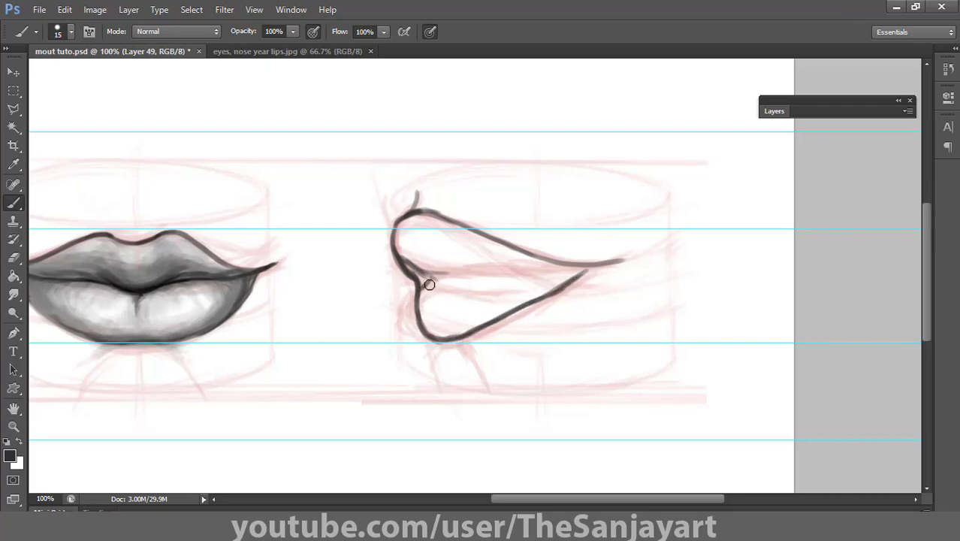
{"action": "mouse_move", "coordinate": [429, 284]}
{"action": "left_mouse_down"}
{"action": "mouse_move", "coordinate": [538, 262]}
{"action": "mouse_move", "coordinate": [466, 269]}
{"action": "left_mouse_up"}
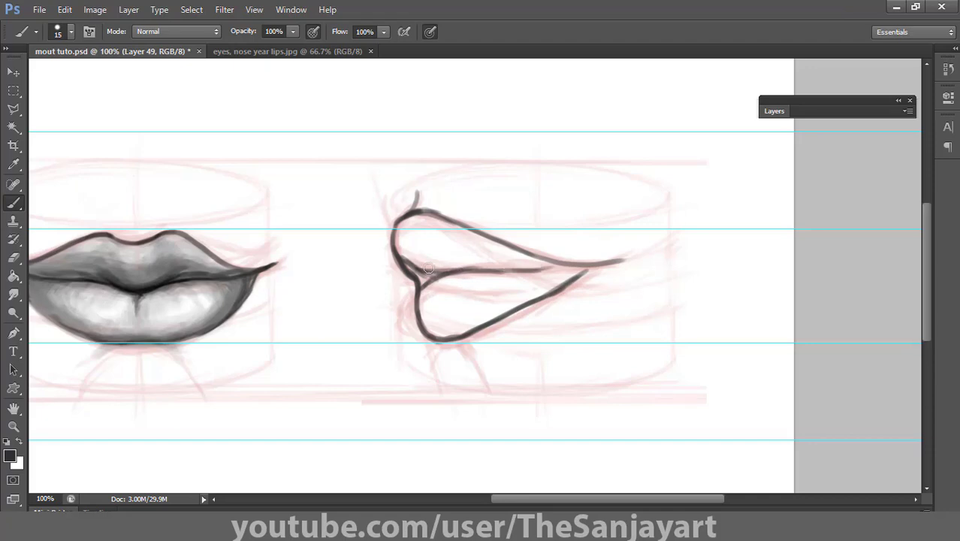
{"action": "mouse_move", "coordinate": [394, 240]}
{"action": "left_mouse_down"}
{"action": "mouse_move", "coordinate": [433, 271]}
{"action": "mouse_move", "coordinate": [540, 270]}
{"action": "left_mouse_up"}
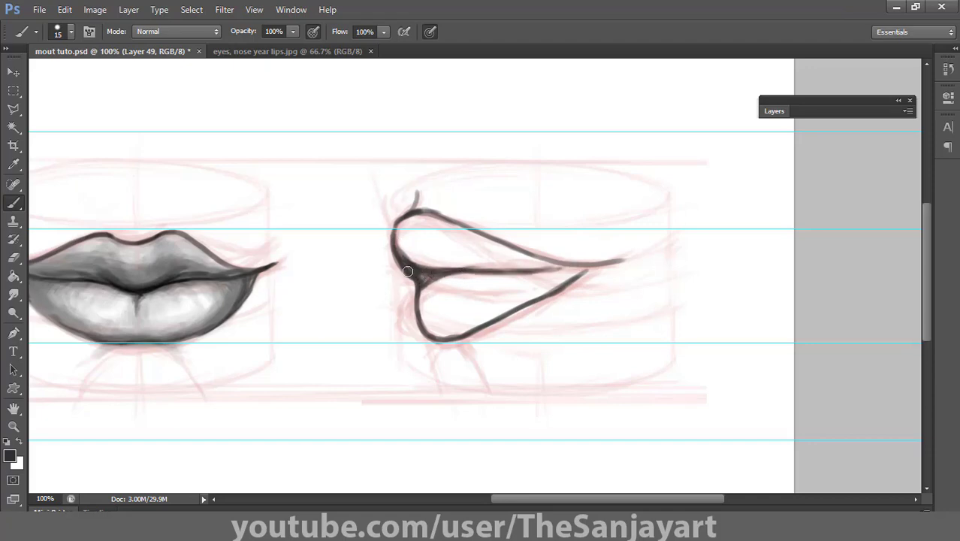
{"action": "key", "text": "e"}
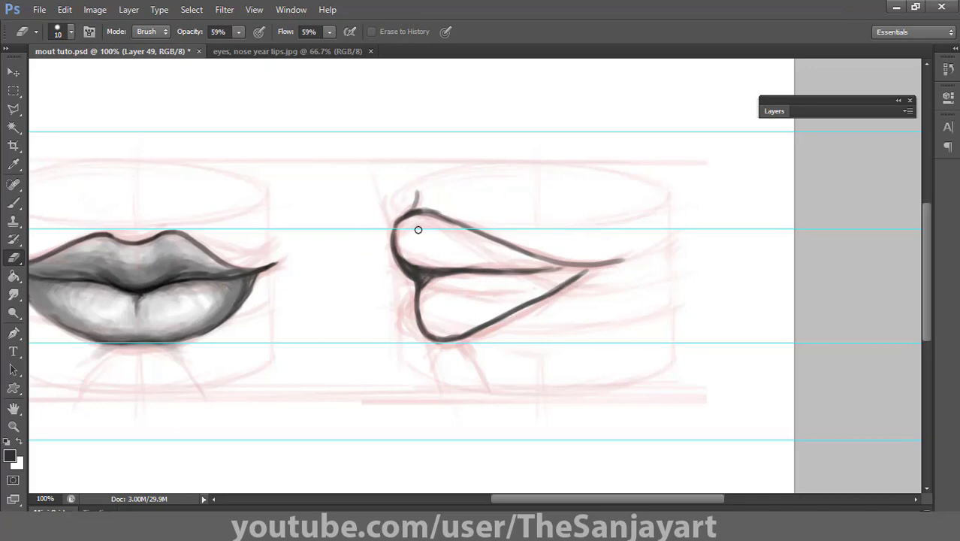
Step: Add a new layer beneath the side-view outlines and set the foreground colour to a mid grey
{"action": "key", "text": "b"}
{"action": "left_click", "coordinate": [774, 111]}
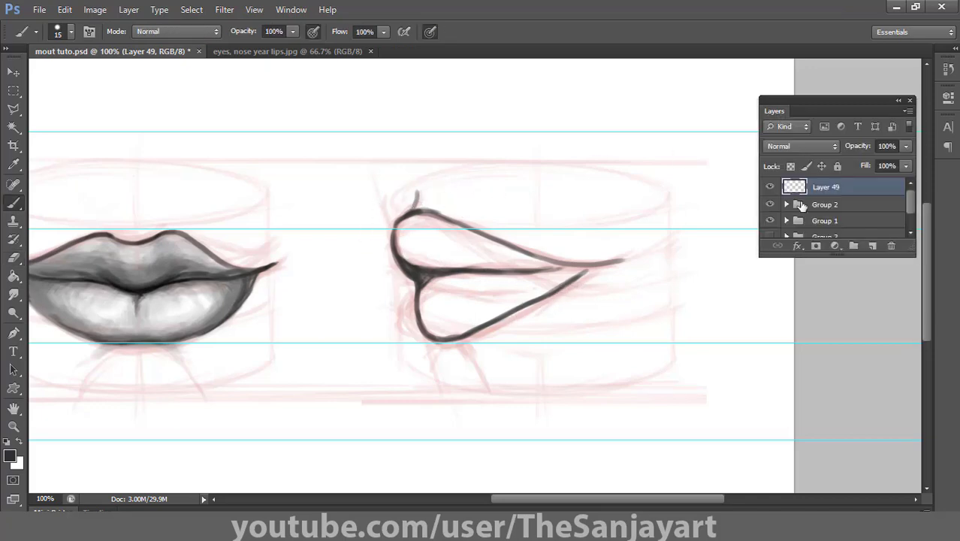
{"action": "left_click", "coordinate": [872, 246]}
{"action": "left_click", "coordinate": [778, 112]}
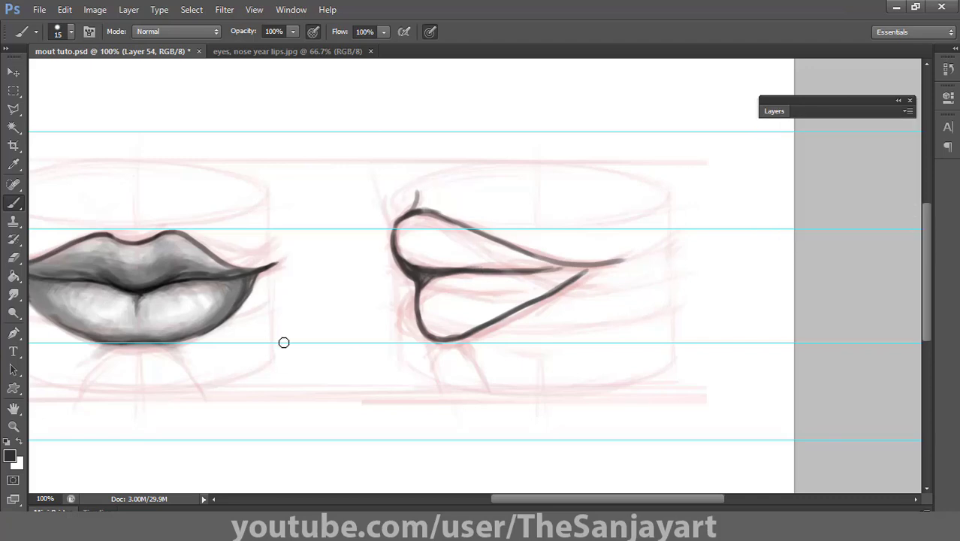
{"action": "left_click", "coordinate": [10, 456]}
{"action": "left_click", "coordinate": [194, 256]}
{"action": "left_click", "coordinate": [918, 223]}
Step: Shade the side-view lower lip beneath the mouth line and toward the corner with a 25 px brush at 70% opacity
{"action": "key", "text": "bracketright"}
{"action": "key", "text": "ctrl+space"}
{"action": "left_click", "coordinate": [485, 282], "text": "ctrl"}
{"action": "left_click", "coordinate": [485, 283], "text": "ctrl"}
{"action": "left_click_drag", "start_coordinate": [472, 240], "coordinate": [465, 290]}
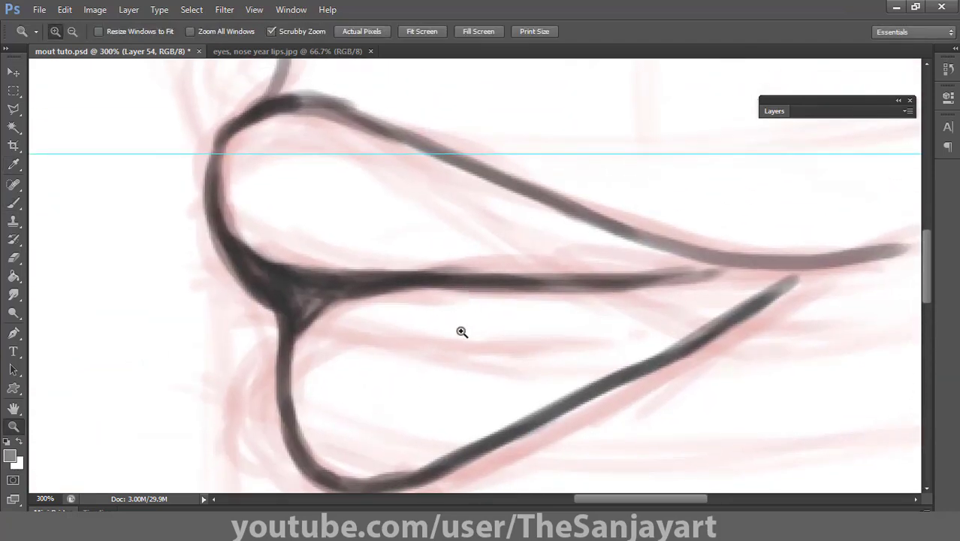
{"action": "key", "text": "bracketleft"}
{"action": "left_click_drag", "start_coordinate": [293, 31], "coordinate": [271, 47]}
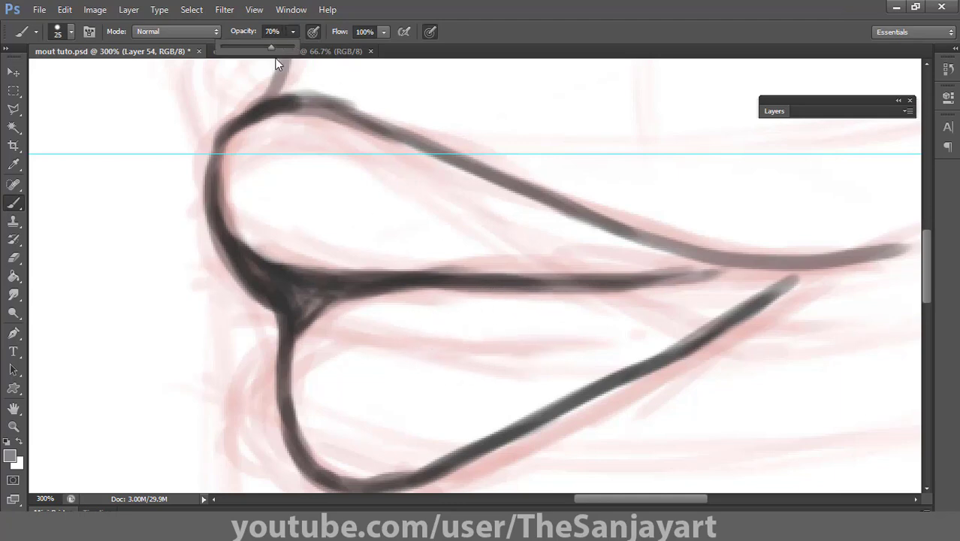
{"action": "mouse_move", "coordinate": [364, 311]}
{"action": "left_mouse_down"}
{"action": "mouse_move", "coordinate": [432, 300]}
{"action": "mouse_move", "coordinate": [446, 274]}
{"action": "left_mouse_up"}
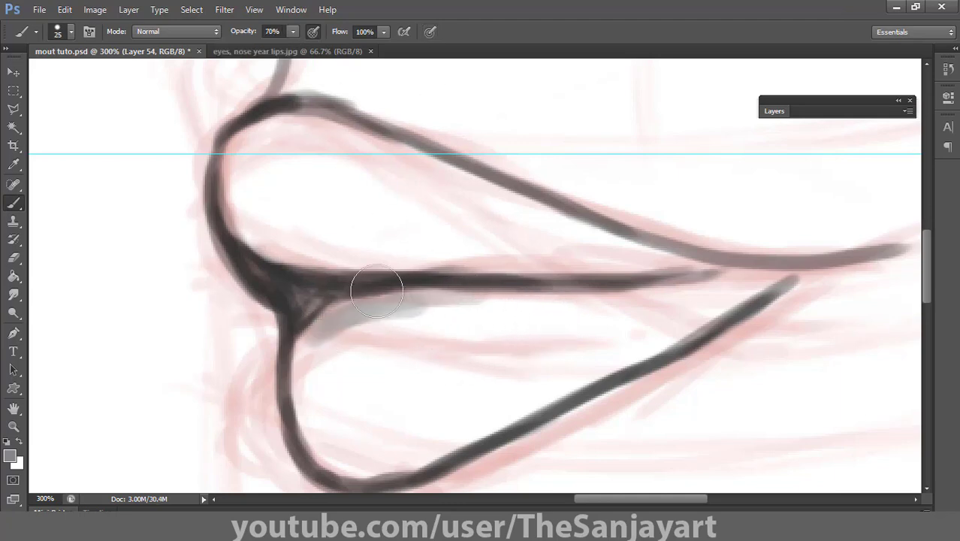
{"action": "mouse_move", "coordinate": [375, 290]}
{"action": "left_mouse_down"}
{"action": "mouse_move", "coordinate": [604, 303]}
{"action": "mouse_move", "coordinate": [743, 283]}
{"action": "mouse_move", "coordinate": [694, 315]}
{"action": "mouse_move", "coordinate": [518, 314]}
{"action": "mouse_move", "coordinate": [521, 339]}
{"action": "left_mouse_up"}
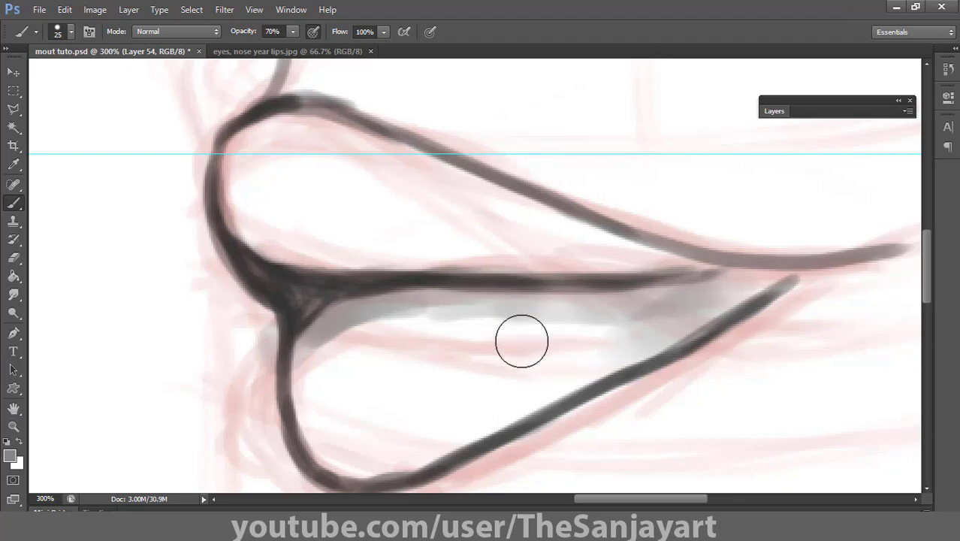
Step: Extend the grey shading along the lower lip's bottom edge and across the upper lip, leaving highlights on both
{"action": "mouse_move", "coordinate": [493, 406]}
{"action": "left_mouse_down"}
{"action": "mouse_move", "coordinate": [644, 346]}
{"action": "mouse_move", "coordinate": [532, 339]}
{"action": "mouse_move", "coordinate": [602, 327]}
{"action": "mouse_move", "coordinate": [531, 387]}
{"action": "mouse_move", "coordinate": [776, 282]}
{"action": "left_mouse_up"}
{"action": "mouse_move", "coordinate": [313, 279]}
{"action": "left_mouse_down"}
{"action": "mouse_move", "coordinate": [278, 252]}
{"action": "mouse_move", "coordinate": [372, 256]}
{"action": "mouse_move", "coordinate": [476, 218]}
{"action": "mouse_move", "coordinate": [624, 272]}
{"action": "mouse_move", "coordinate": [444, 247]}
{"action": "mouse_move", "coordinate": [506, 245]}
{"action": "mouse_move", "coordinate": [247, 248]}
{"action": "mouse_move", "coordinate": [472, 253]}
{"action": "mouse_move", "coordinate": [254, 232]}
{"action": "mouse_move", "coordinate": [447, 227]}
{"action": "left_mouse_up"}
{"action": "mouse_move", "coordinate": [448, 167]}
{"action": "left_mouse_down"}
{"action": "mouse_move", "coordinate": [691, 272]}
{"action": "mouse_move", "coordinate": [377, 270]}
{"action": "left_mouse_up"}
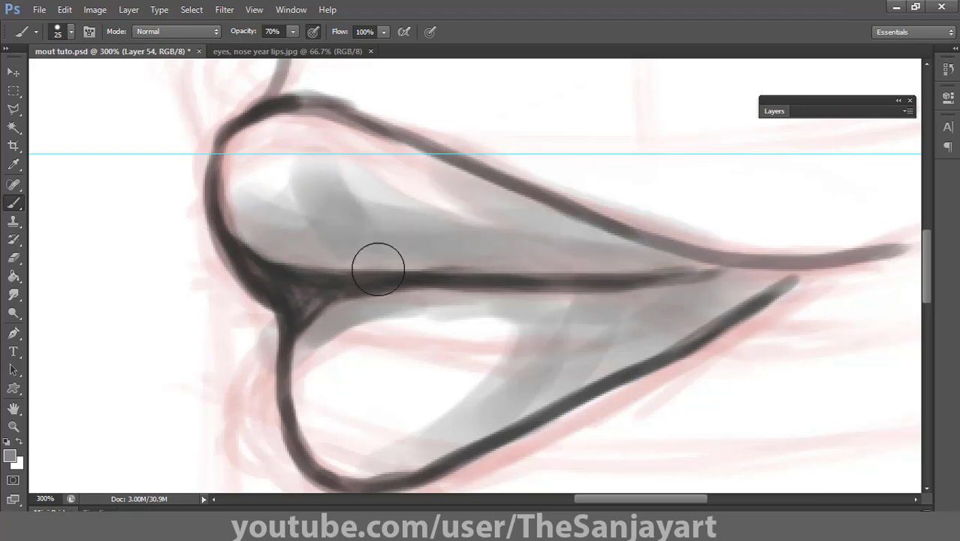
{"action": "mouse_move", "coordinate": [291, 370]}
{"action": "left_mouse_down"}
{"action": "mouse_move", "coordinate": [490, 389]}
{"action": "mouse_move", "coordinate": [385, 466]}
{"action": "mouse_move", "coordinate": [760, 295]}
{"action": "mouse_move", "coordinate": [363, 179]}
{"action": "mouse_move", "coordinate": [377, 148]}
{"action": "mouse_move", "coordinate": [438, 208]}
{"action": "mouse_move", "coordinate": [573, 260]}
{"action": "left_mouse_up"}
Step: Deepen the side-view shading along the mouth line, the lower lip's edge and the mouth corner with a 10 px brush in grey 6c6969
{"action": "left_click", "coordinate": [11, 455]}
{"action": "left_click", "coordinate": [602, 333]}
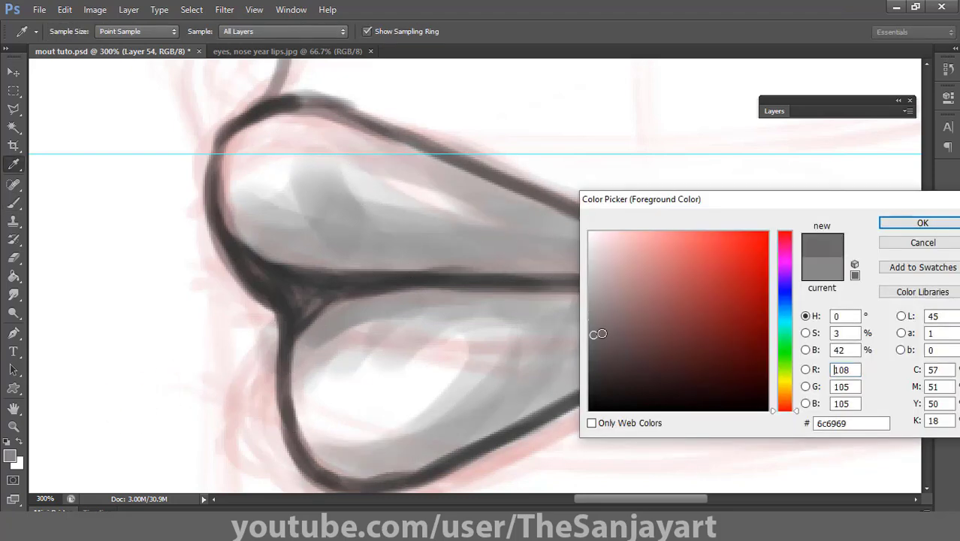
{"action": "left_click", "coordinate": [888, 227]}
{"action": "key", "text": "bracketleft"}
{"action": "key", "text": "bracketleft"}
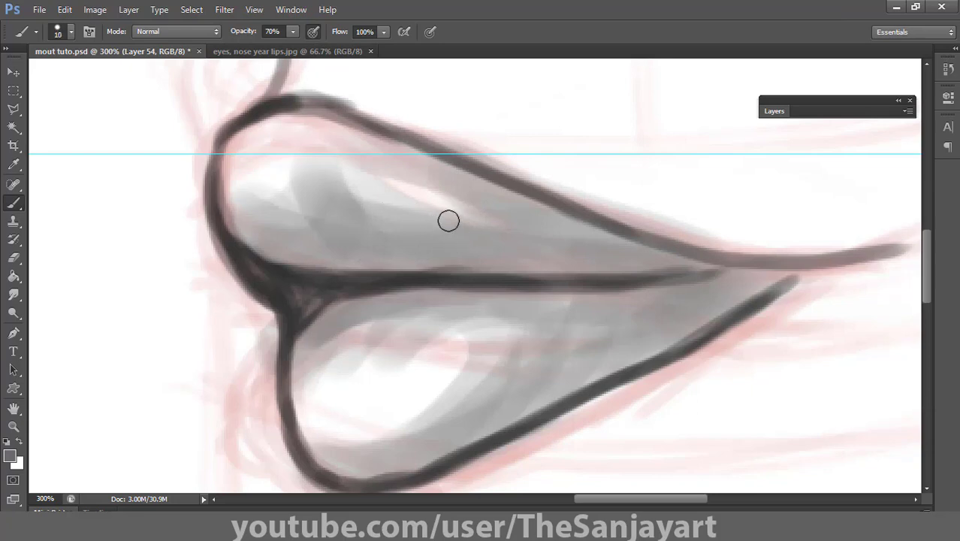
{"action": "mouse_move", "coordinate": [373, 274]}
{"action": "left_mouse_down"}
{"action": "mouse_move", "coordinate": [332, 281]}
{"action": "mouse_move", "coordinate": [322, 251]}
{"action": "mouse_move", "coordinate": [606, 274]}
{"action": "mouse_move", "coordinate": [415, 268]}
{"action": "mouse_move", "coordinate": [232, 211]}
{"action": "mouse_move", "coordinate": [395, 248]}
{"action": "mouse_move", "coordinate": [299, 334]}
{"action": "mouse_move", "coordinate": [443, 292]}
{"action": "mouse_move", "coordinate": [321, 311]}
{"action": "mouse_move", "coordinate": [781, 272]}
{"action": "mouse_move", "coordinate": [830, 255]}
{"action": "mouse_move", "coordinate": [594, 371]}
{"action": "mouse_move", "coordinate": [707, 296]}
{"action": "mouse_move", "coordinate": [728, 296]}
{"action": "mouse_move", "coordinate": [661, 341]}
{"action": "mouse_move", "coordinate": [315, 455]}
{"action": "mouse_move", "coordinate": [298, 380]}
{"action": "mouse_move", "coordinate": [411, 425]}
{"action": "mouse_move", "coordinate": [419, 453]}
{"action": "mouse_move", "coordinate": [827, 262]}
{"action": "mouse_move", "coordinate": [797, 271]}
{"action": "mouse_move", "coordinate": [864, 259]}
{"action": "left_mouse_up"}
Step: Set the foreground colour to a very dark grey and darken the wedge at the side-view mouth corner
{"action": "left_click", "coordinate": [10, 455]}
{"action": "left_click", "coordinate": [592, 372]}
{"action": "left_click", "coordinate": [923, 224]}
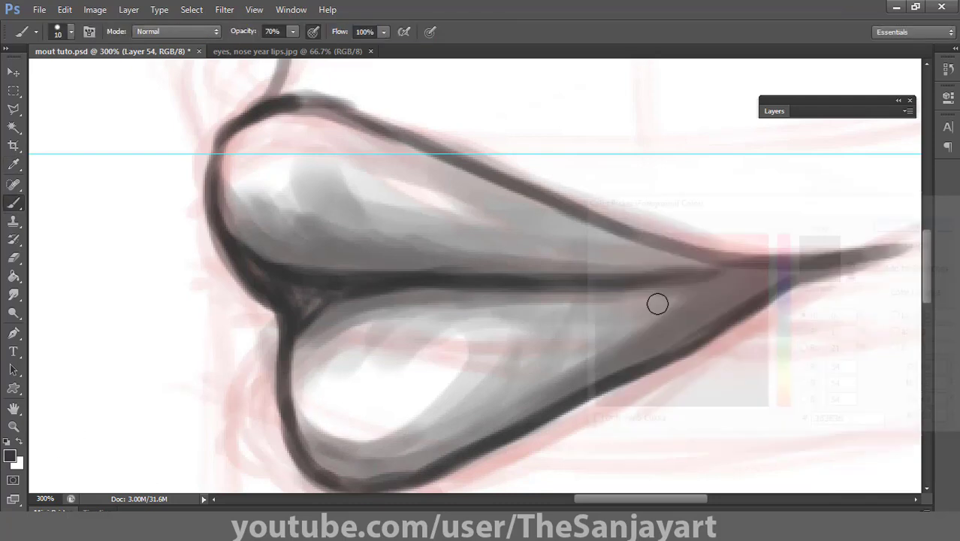
{"action": "mouse_move", "coordinate": [699, 325]}
{"action": "left_mouse_down"}
{"action": "mouse_move", "coordinate": [771, 273]}
{"action": "mouse_move", "coordinate": [707, 279]}
{"action": "mouse_move", "coordinate": [692, 313]}
{"action": "mouse_move", "coordinate": [608, 384]}
{"action": "mouse_move", "coordinate": [747, 290]}
{"action": "mouse_move", "coordinate": [661, 293]}
{"action": "left_mouse_up"}
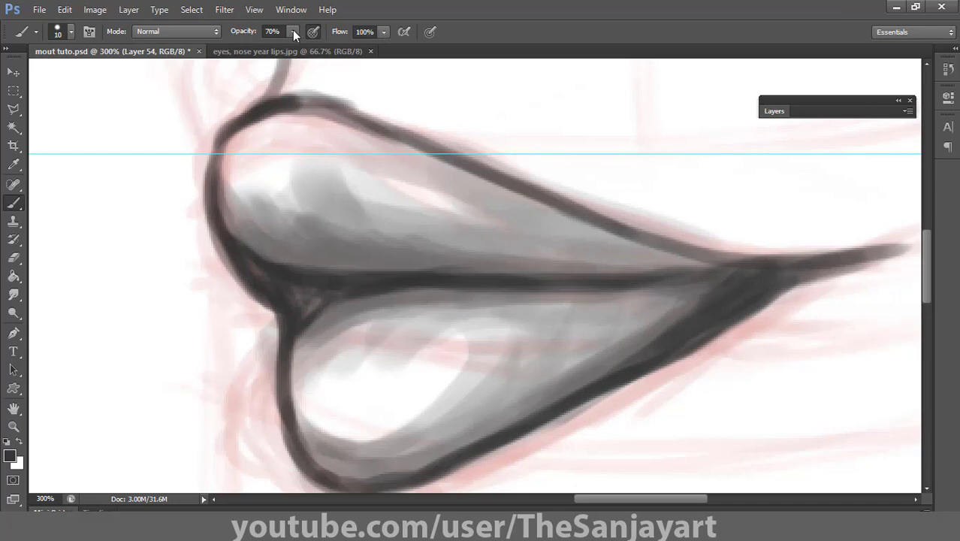
Step: Darken the notch between the lips, the mouth line and the lower lip's contour with an 8 px brush at 87% opacity
{"action": "left_click_drag", "start_coordinate": [293, 32], "coordinate": [302, 48]}
{"action": "key", "text": "bracketleft"}
{"action": "mouse_move", "coordinate": [325, 297]}
{"action": "left_mouse_down"}
{"action": "mouse_move", "coordinate": [266, 270]}
{"action": "mouse_move", "coordinate": [284, 241]}
{"action": "mouse_move", "coordinate": [293, 291]}
{"action": "mouse_move", "coordinate": [353, 301]}
{"action": "left_mouse_up"}
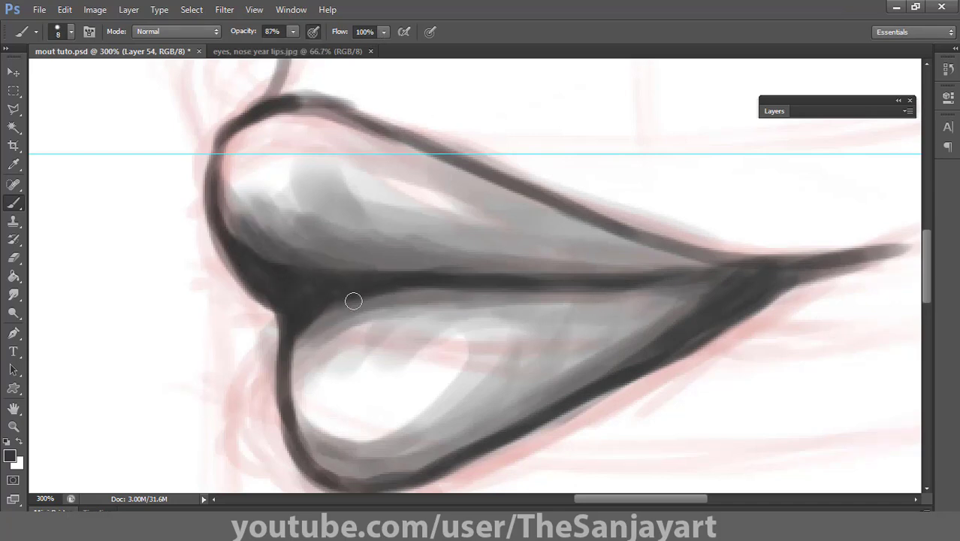
{"action": "mouse_move", "coordinate": [522, 283]}
{"action": "left_mouse_down"}
{"action": "mouse_move", "coordinate": [664, 277]}
{"action": "mouse_move", "coordinate": [699, 307]}
{"action": "left_mouse_up"}
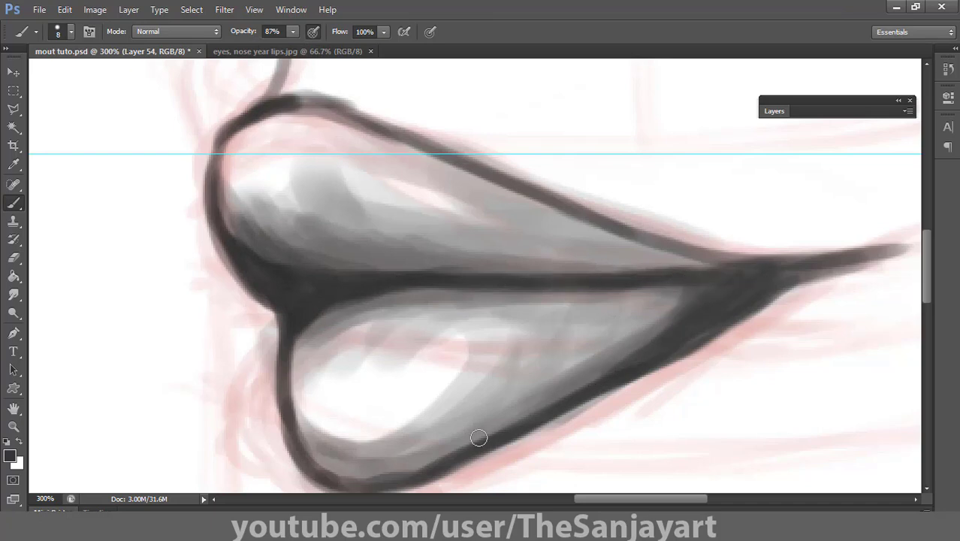
{"action": "mouse_move", "coordinate": [285, 377]}
{"action": "left_mouse_down"}
{"action": "mouse_move", "coordinate": [440, 451]}
{"action": "mouse_move", "coordinate": [369, 472]}
{"action": "mouse_move", "coordinate": [670, 330]}
{"action": "left_mouse_up"}
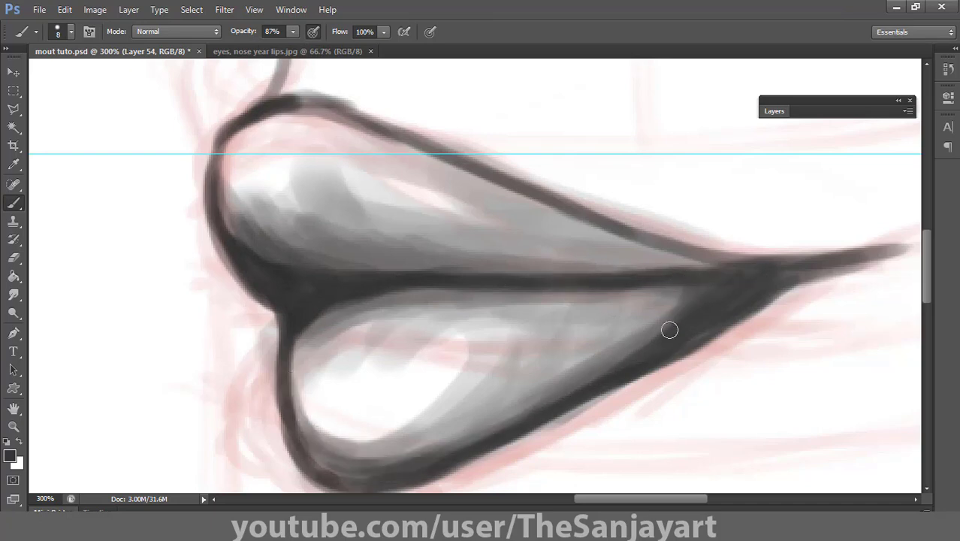
{"action": "mouse_move", "coordinate": [219, 163]}
{"action": "left_mouse_down"}
{"action": "mouse_move", "coordinate": [237, 133]}
{"action": "mouse_move", "coordinate": [246, 161]}
{"action": "left_mouse_up"}
{"action": "key", "text": "ctrl+z"}
{"action": "double_click", "coordinate": [14, 408]}
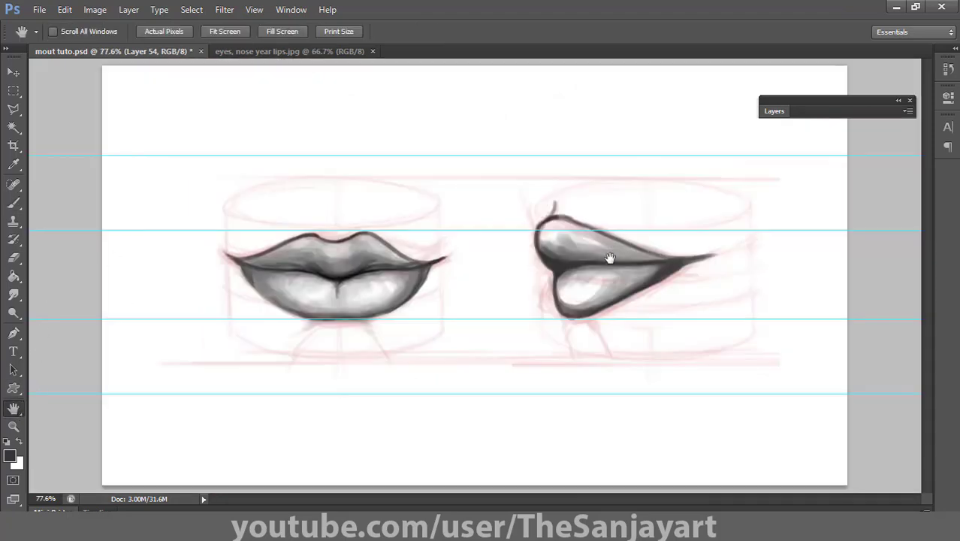
{"action": "key", "text": "ctrl+t"}
{"action": "mouse_move", "coordinate": [624, 222]}
{"action": "left_mouse_down"}
{"action": "mouse_move", "coordinate": [622, 198]}
{"action": "mouse_move", "coordinate": [615, 221]}
{"action": "left_mouse_up"}
{"action": "key", "text": "Return"}
{"action": "key", "text": "b"}
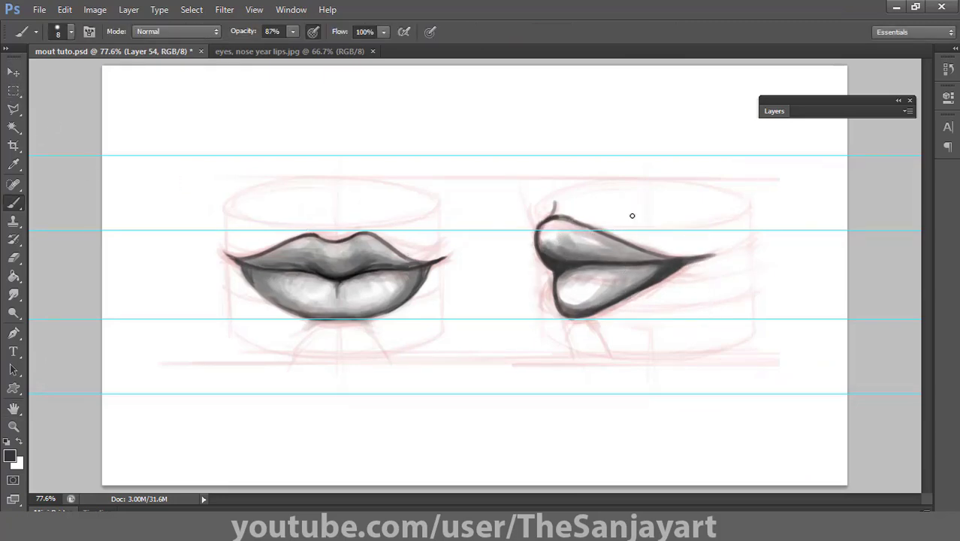
Step: Transform the side-view outline and shading layers together, moving the lips slightly lower and reducing their height from the top
{"action": "left_click", "coordinate": [778, 116]}
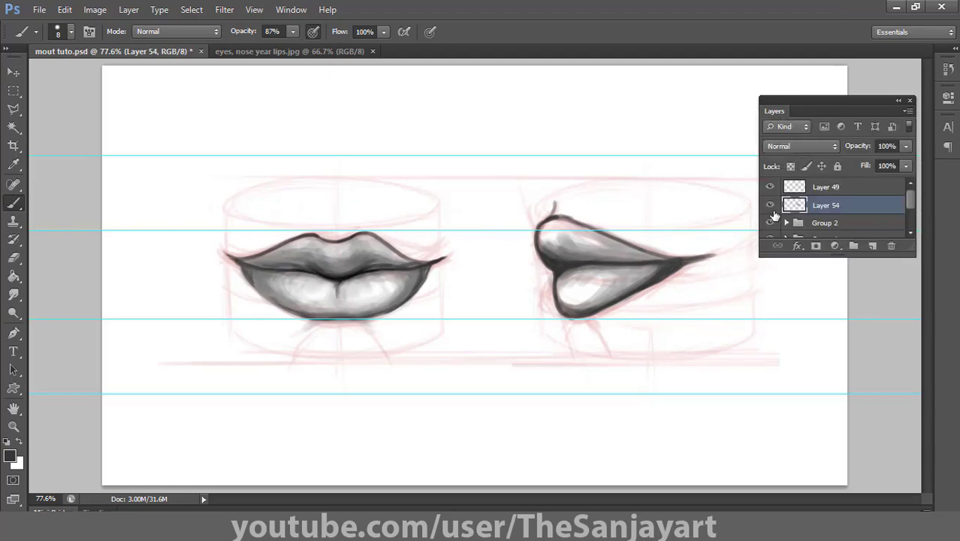
{"action": "left_click", "coordinate": [806, 194], "text": "ctrl"}
{"action": "key", "text": "ctrl+t"}
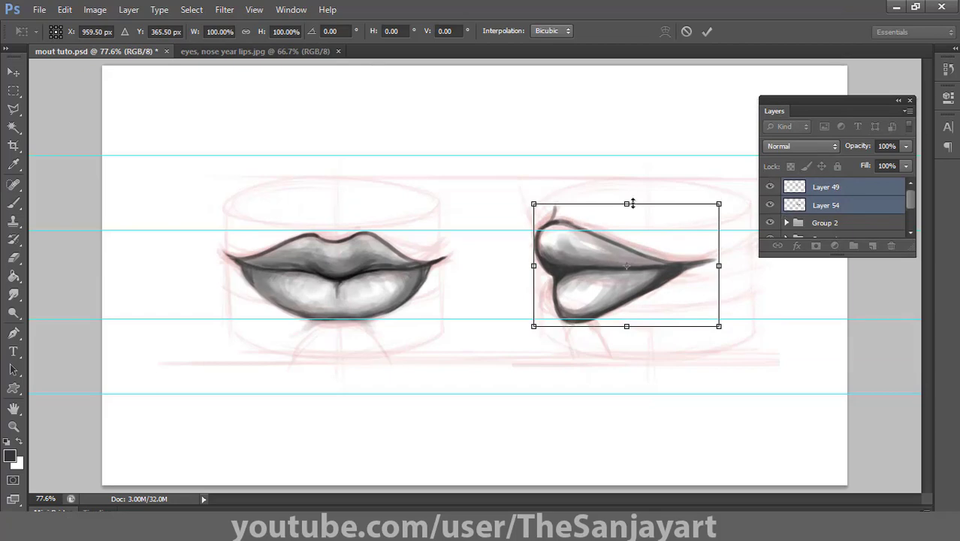
{"action": "left_click_drag", "start_coordinate": [632, 202], "coordinate": [634, 210]}
{"action": "key", "text": "Return"}
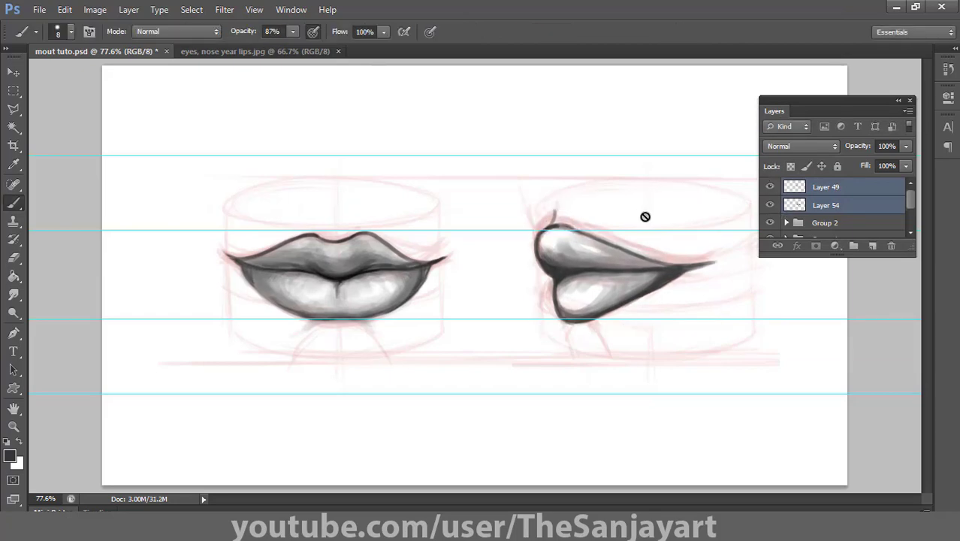
Step: Make the side-view shading layer active and choose the 63 px textured brush preset
{"action": "left_click", "coordinate": [825, 206]}
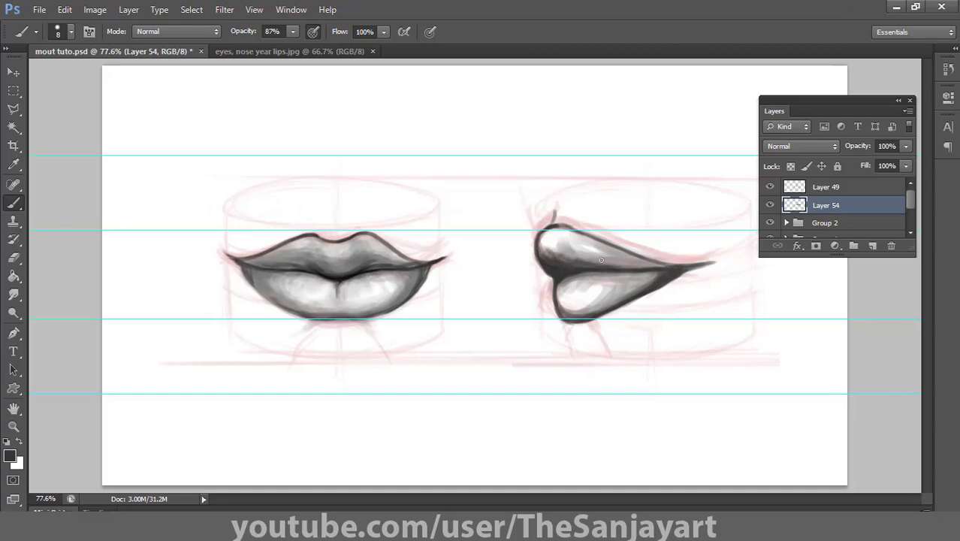
{"action": "left_click", "coordinate": [65, 32]}
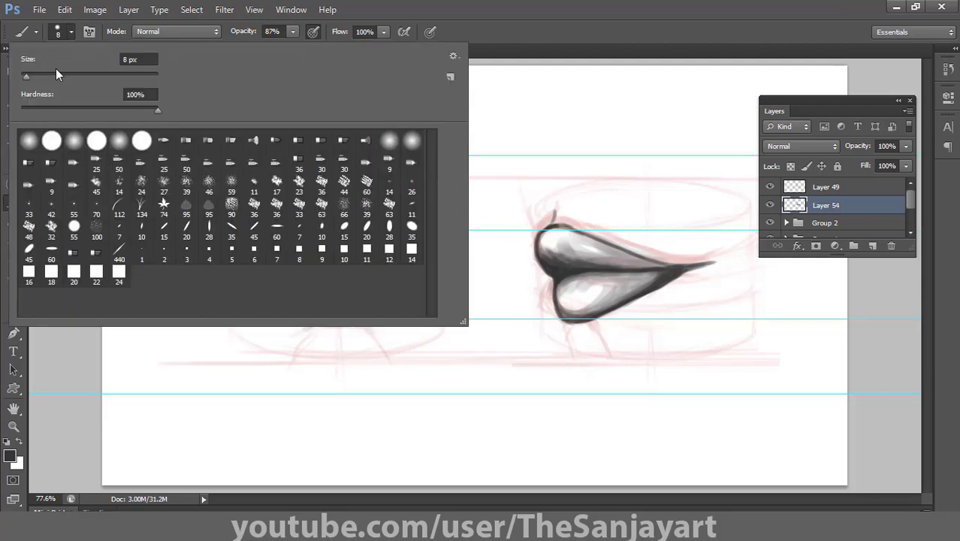
{"action": "left_click", "coordinate": [389, 207]}
{"action": "left_click", "coordinate": [544, 37]}
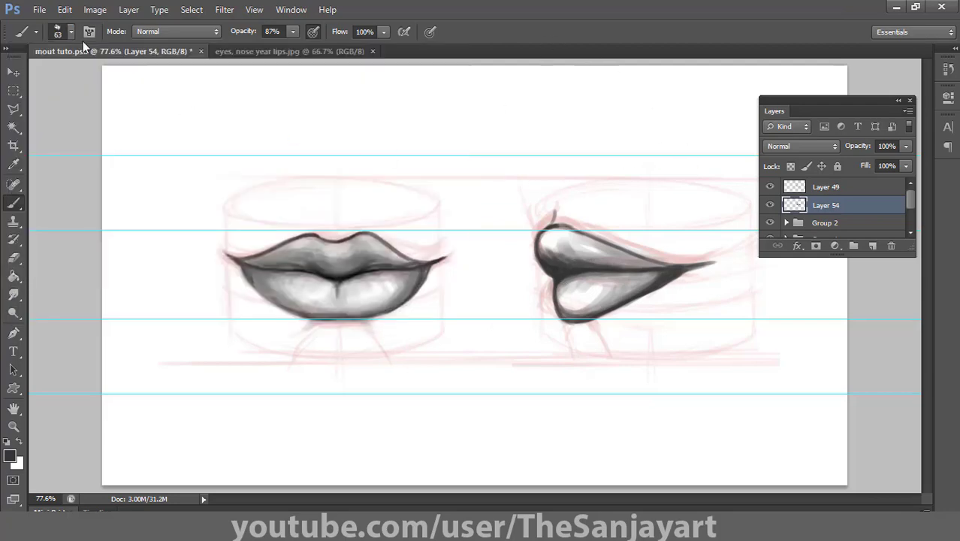
{"action": "left_click", "coordinate": [71, 32]}
{"action": "double_click", "coordinate": [388, 204]}
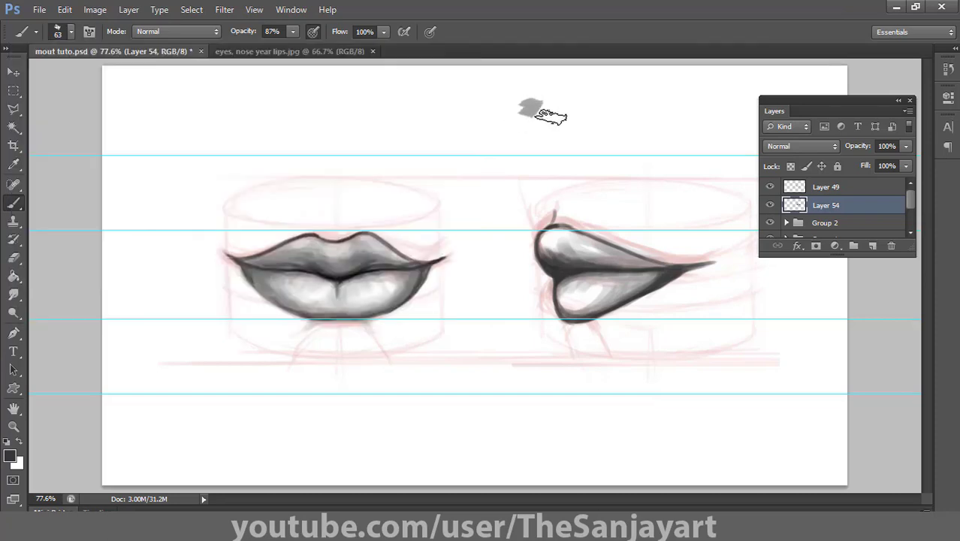
{"action": "double_click", "coordinate": [776, 111]}
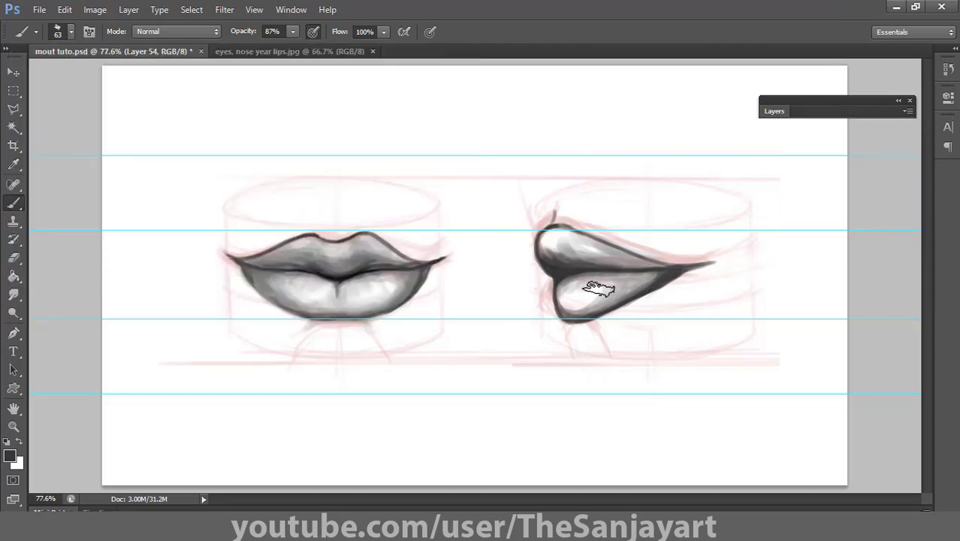
Step: Reduce the textured brush to 45 px and add a new layer above the side-view shading layer
{"action": "key", "text": "bracketleft"}
{"action": "key", "text": "bracketleft"}
{"action": "double_click", "coordinate": [780, 111]}
{"action": "left_click", "coordinate": [872, 246]}
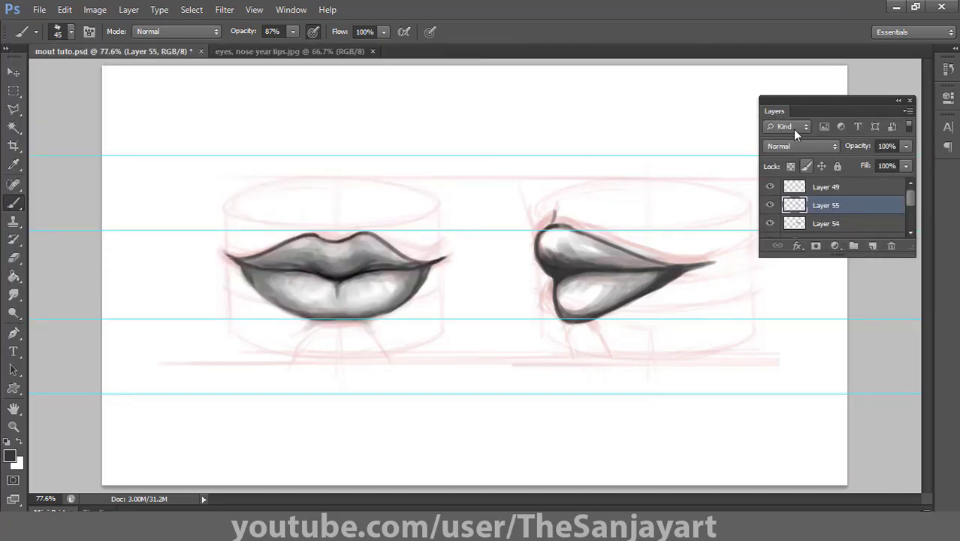
{"action": "double_click", "coordinate": [779, 110]}
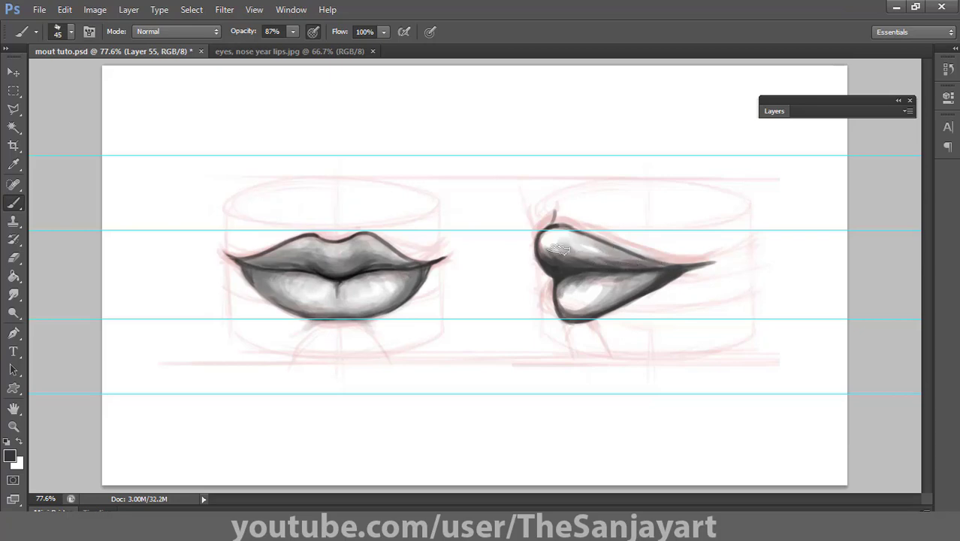
Step: Set the foreground colour to mid grey #727171 and shade the side-view upper and lower lips with it
{"action": "left_click", "coordinate": [15, 457]}
{"action": "left_click", "coordinate": [594, 329]}
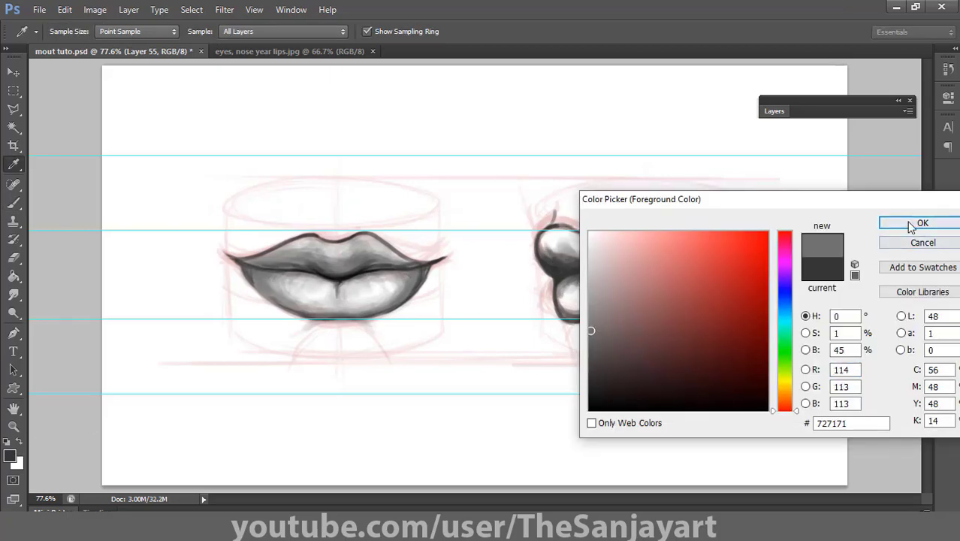
{"action": "left_click", "coordinate": [871, 221]}
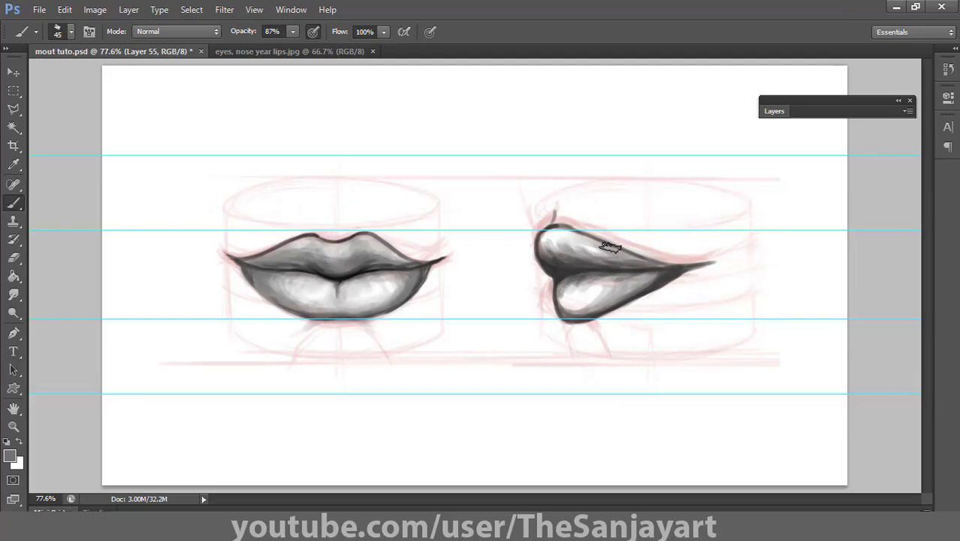
{"action": "left_click_drag", "start_coordinate": [610, 248], "coordinate": [633, 262]}
{"action": "left_click", "coordinate": [89, 33]}
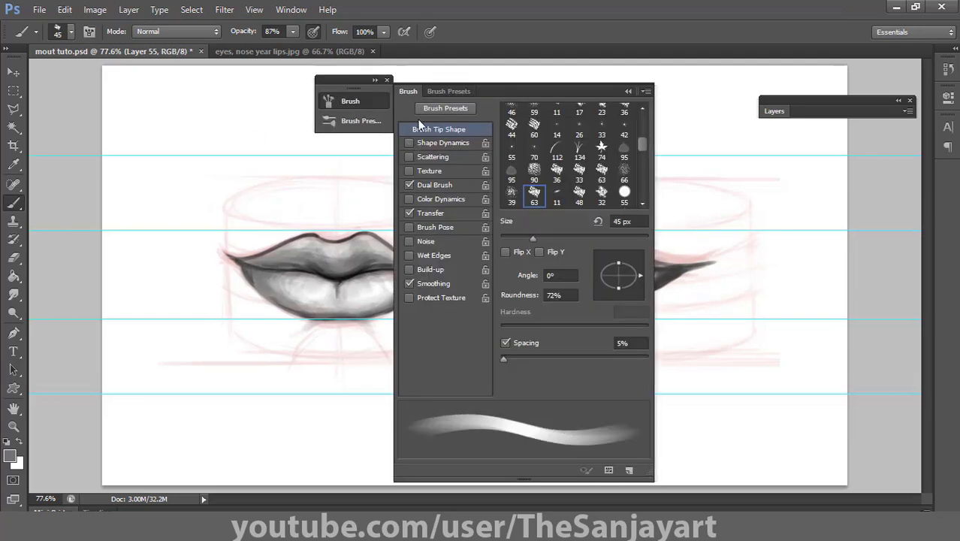
{"action": "left_click", "coordinate": [411, 90]}
{"action": "mouse_move", "coordinate": [601, 281]}
{"action": "left_mouse_down"}
{"action": "mouse_move", "coordinate": [569, 313]}
{"action": "mouse_move", "coordinate": [617, 283]}
{"action": "left_mouse_up"}
Step: Choose a light grey foreground colour and blend it across the side-view lower lip down to its underside
{"action": "left_click", "coordinate": [12, 456]}
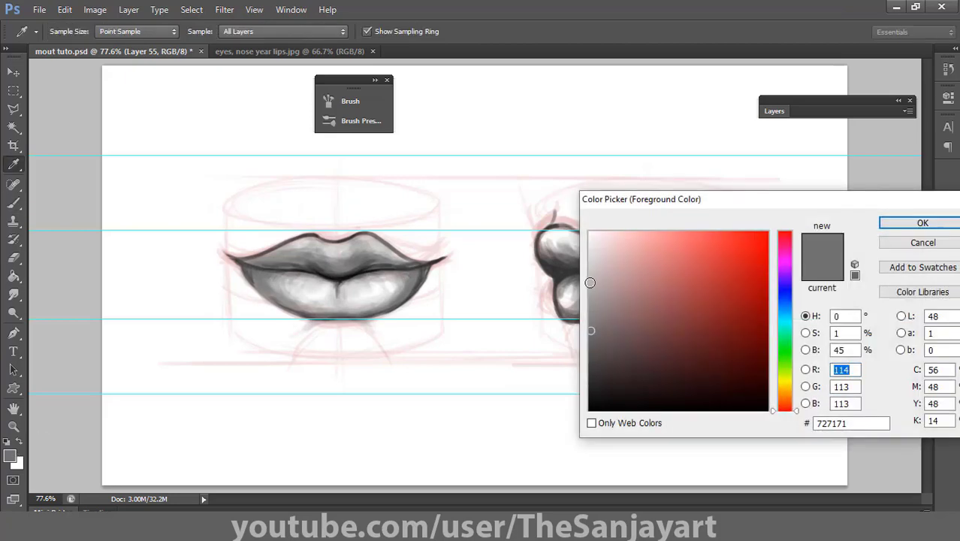
{"action": "left_click", "coordinate": [591, 283]}
{"action": "left_click", "coordinate": [922, 222]}
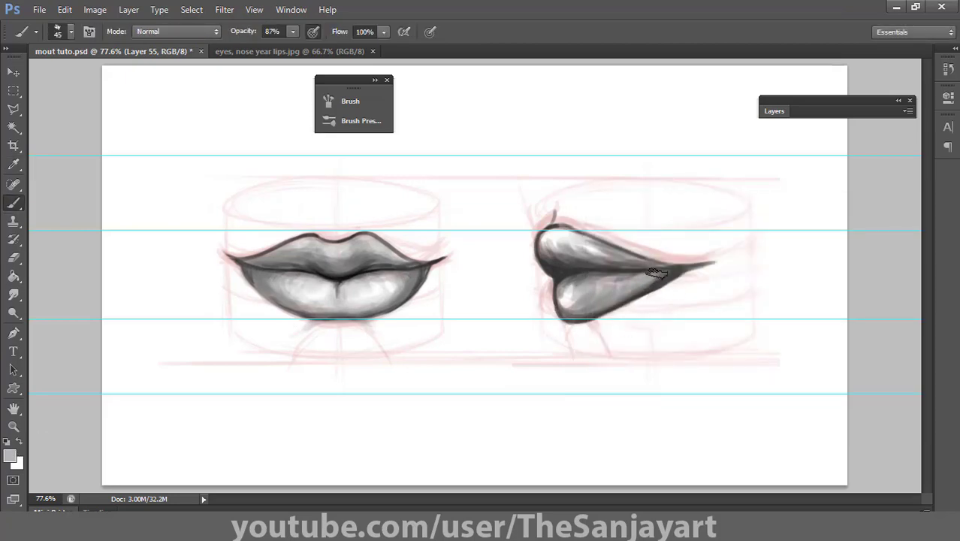
{"action": "left_click_drag", "start_coordinate": [657, 274], "coordinate": [580, 285]}
{"action": "left_click_drag", "start_coordinate": [594, 321], "coordinate": [579, 291]}
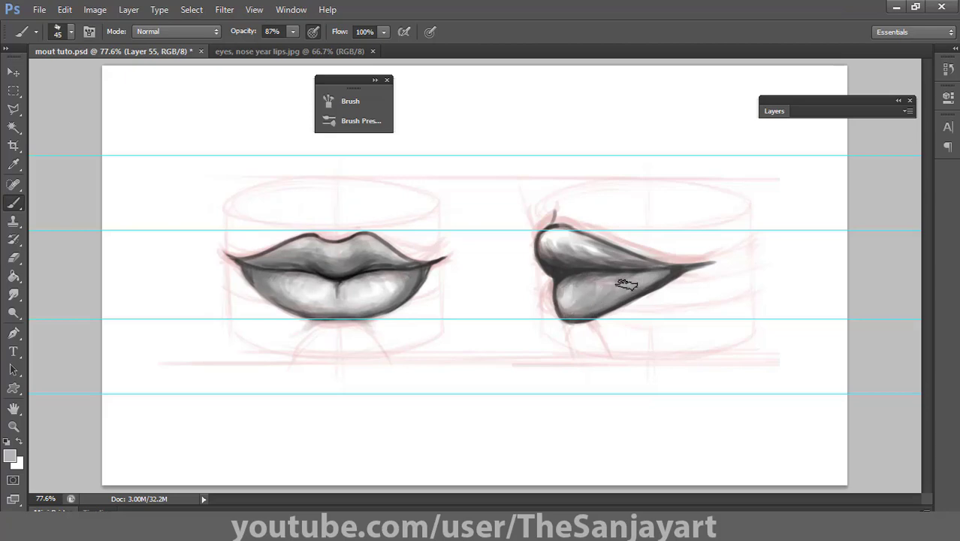
Step: Switch the foreground colour to white and add a highlight near the front of the side-view lower lip
{"action": "left_click", "coordinate": [11, 460]}
{"action": "left_click", "coordinate": [917, 221]}
{"action": "mouse_move", "coordinate": [563, 300]}
{"action": "left_mouse_down"}
{"action": "mouse_move", "coordinate": [613, 288]}
{"action": "mouse_move", "coordinate": [571, 310]}
{"action": "left_mouse_up"}
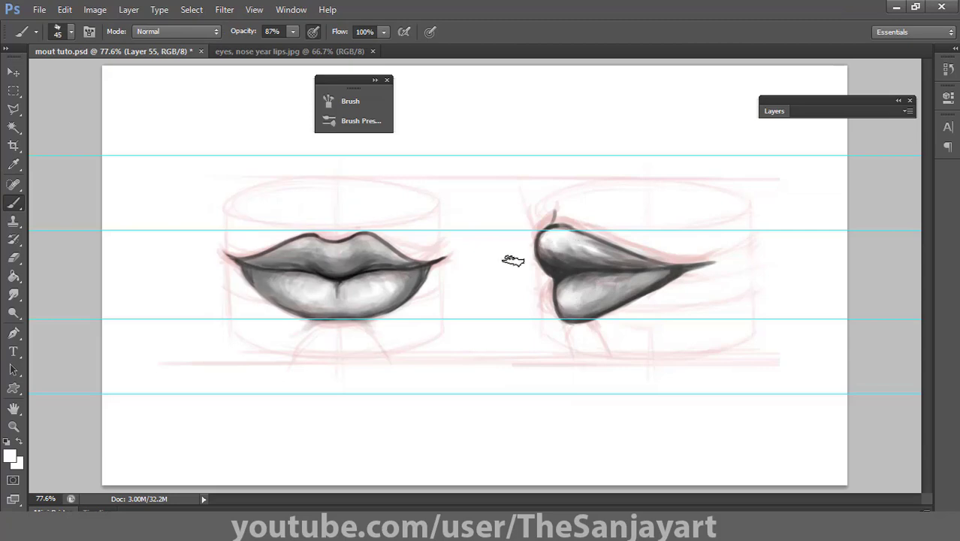
Step: Set the foreground colour to grey #716e6e and tone down the bright areas of the side-view upper lip
{"action": "left_click", "coordinate": [9, 456]}
{"action": "left_click", "coordinate": [565, 256]}
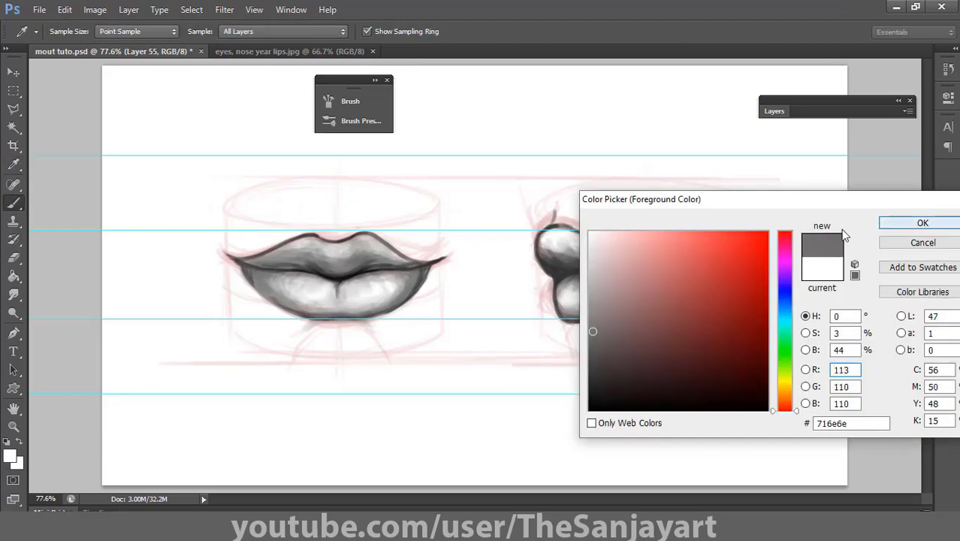
{"action": "left_click", "coordinate": [922, 222]}
{"action": "mouse_move", "coordinate": [535, 236]}
{"action": "left_mouse_down"}
{"action": "mouse_move", "coordinate": [563, 259]}
{"action": "mouse_move", "coordinate": [562, 240]}
{"action": "mouse_move", "coordinate": [601, 261]}
{"action": "left_mouse_up"}
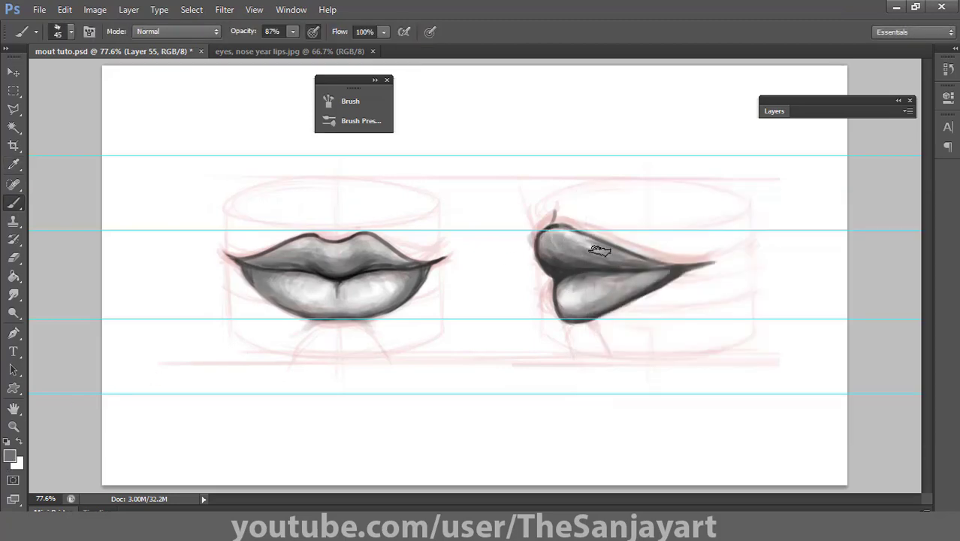
Step: Pick a very light grey foreground colour and add a soft highlight along the side-view upper lip
{"action": "left_click", "coordinate": [9, 456]}
{"action": "left_click", "coordinate": [598, 254]}
{"action": "left_click", "coordinate": [918, 222]}
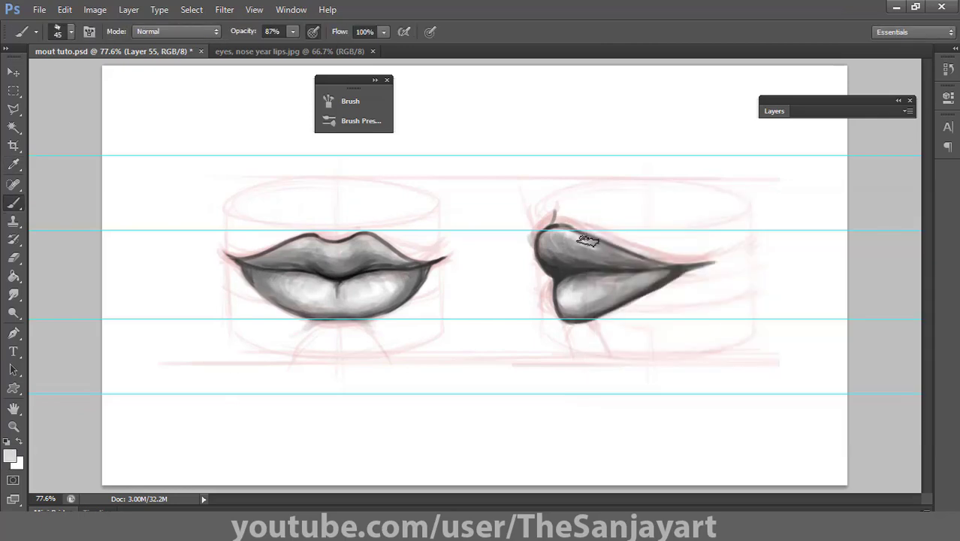
{"action": "left_click_drag", "start_coordinate": [584, 242], "coordinate": [593, 247]}
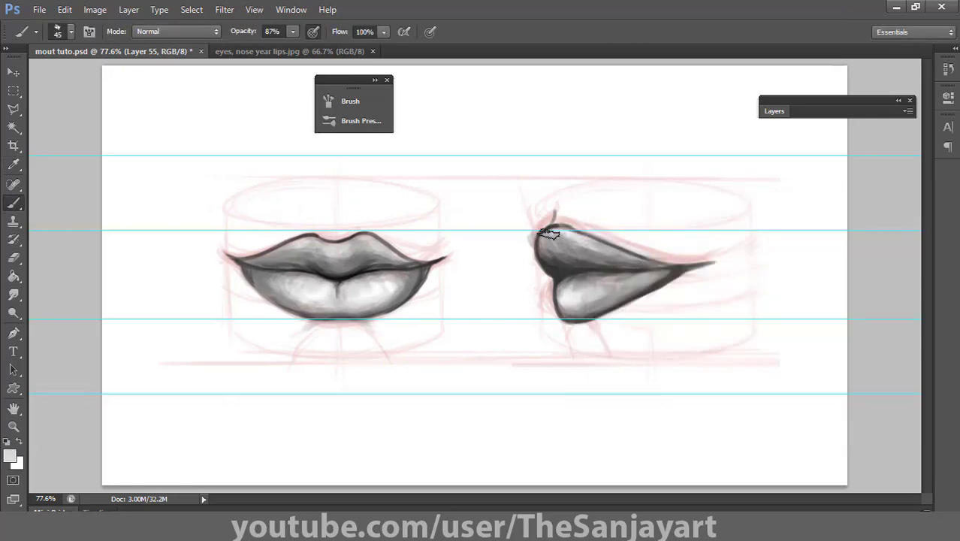
Step: Try a grey #949292 stroke outside the side-view mouth corner
{"action": "left_click", "coordinate": [9, 456]}
{"action": "left_click", "coordinate": [570, 244]}
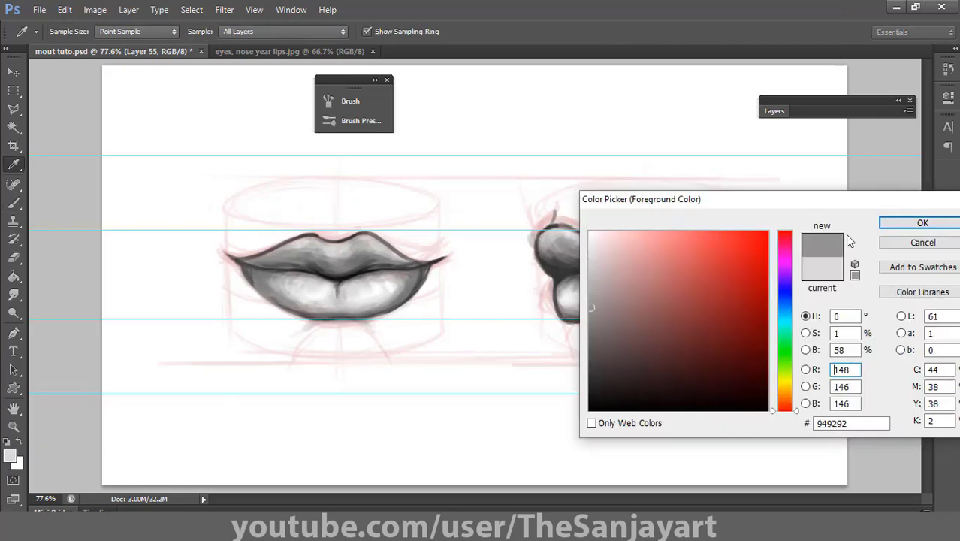
{"action": "left_click", "coordinate": [918, 223]}
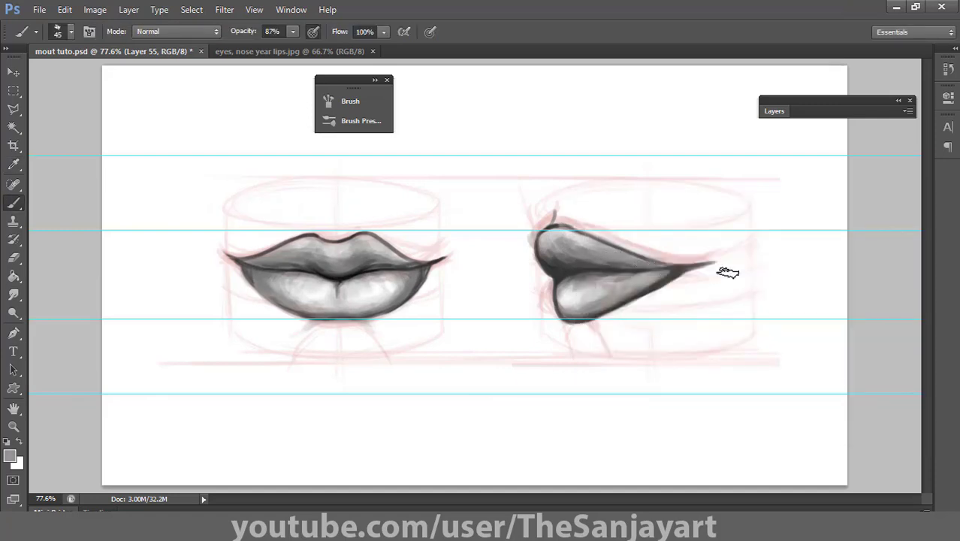
{"action": "left_click_drag", "start_coordinate": [728, 272], "coordinate": [698, 274]}
{"action": "left_click", "coordinate": [675, 315], "text": "ctrl"}
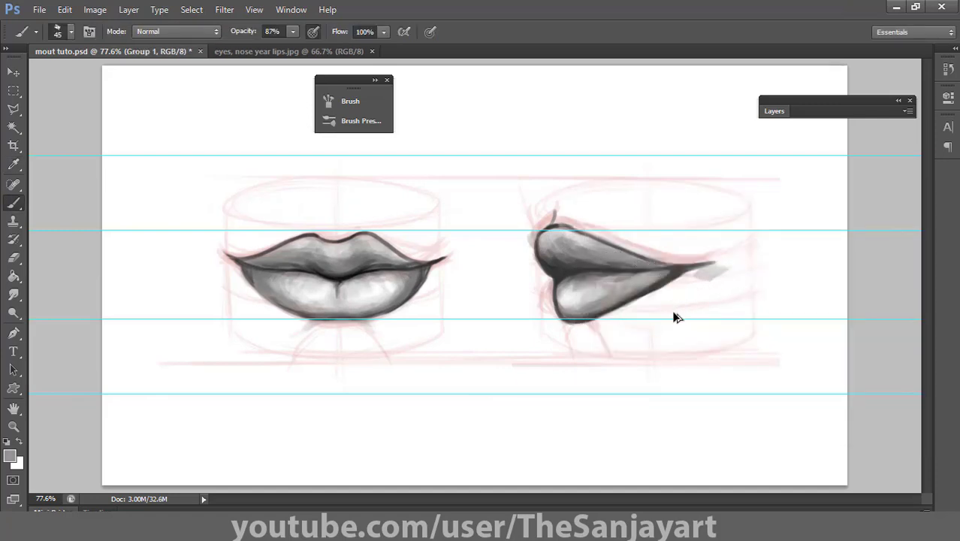
{"action": "key", "text": "ctrl+alt+z"}
{"action": "left_click", "coordinate": [674, 314], "text": "alt"}
{"action": "left_click", "coordinate": [674, 314], "text": "ctrl"}
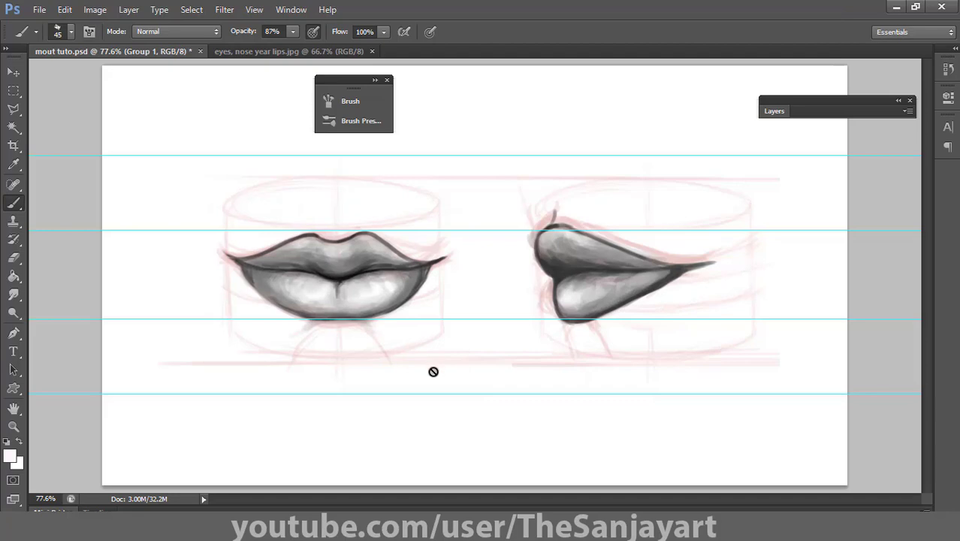
Step: Set the foreground colour to dark grey and make Layer 55 active for shading the side-view lips
{"action": "left_click", "coordinate": [11, 458]}
{"action": "left_click", "coordinate": [596, 421]}
{"action": "left_click", "coordinate": [919, 223]}
{"action": "left_click", "coordinate": [774, 112]}
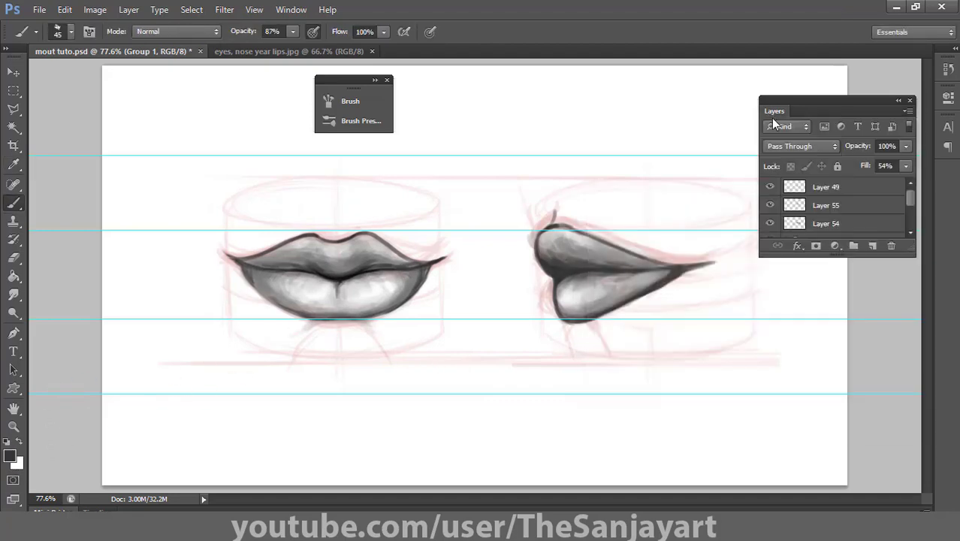
{"action": "key", "text": "alt+["}
{"action": "key", "text": "alt+["}
{"action": "left_click", "coordinate": [778, 110]}
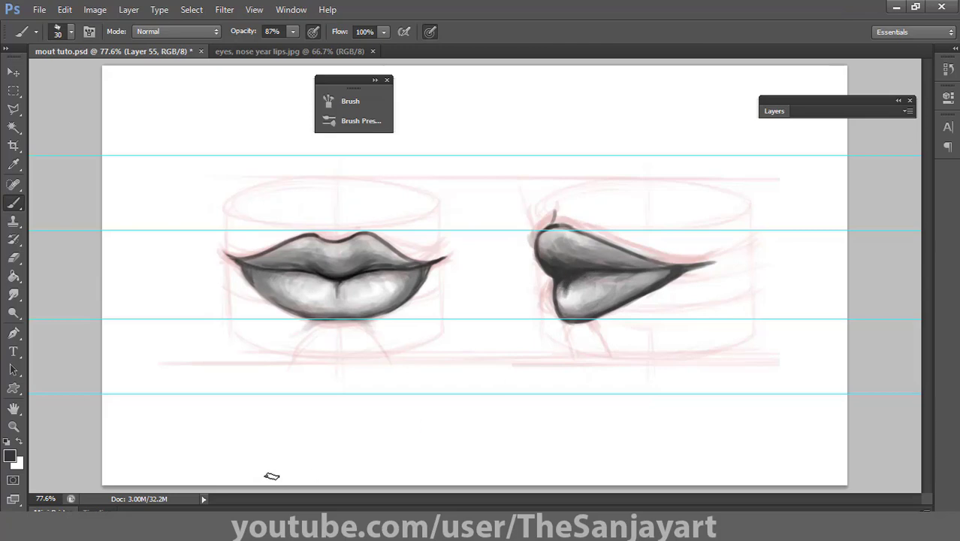
{"action": "left_click", "coordinate": [10, 456]}
{"action": "left_click", "coordinate": [922, 221]}
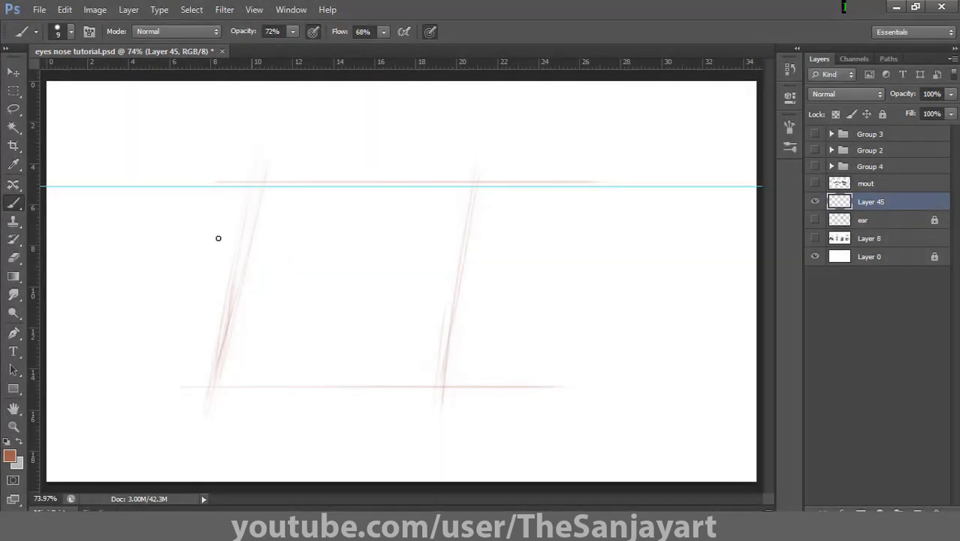
Step: Sketch slanted axes with a large oval above a small one for both ears in reddish brown, joining the ovals with curves
{"action": "left_click_drag", "start_coordinate": [267, 151], "coordinate": [197, 417]}
{"action": "mouse_move", "coordinate": [481, 186]}
{"action": "left_mouse_down"}
{"action": "mouse_move", "coordinate": [297, 298]}
{"action": "mouse_move", "coordinate": [263, 398]}
{"action": "mouse_move", "coordinate": [281, 310]}
{"action": "mouse_move", "coordinate": [310, 270]}
{"action": "mouse_move", "coordinate": [289, 351]}
{"action": "mouse_move", "coordinate": [330, 179]}
{"action": "mouse_move", "coordinate": [343, 220]}
{"action": "mouse_move", "coordinate": [293, 354]}
{"action": "left_mouse_up"}
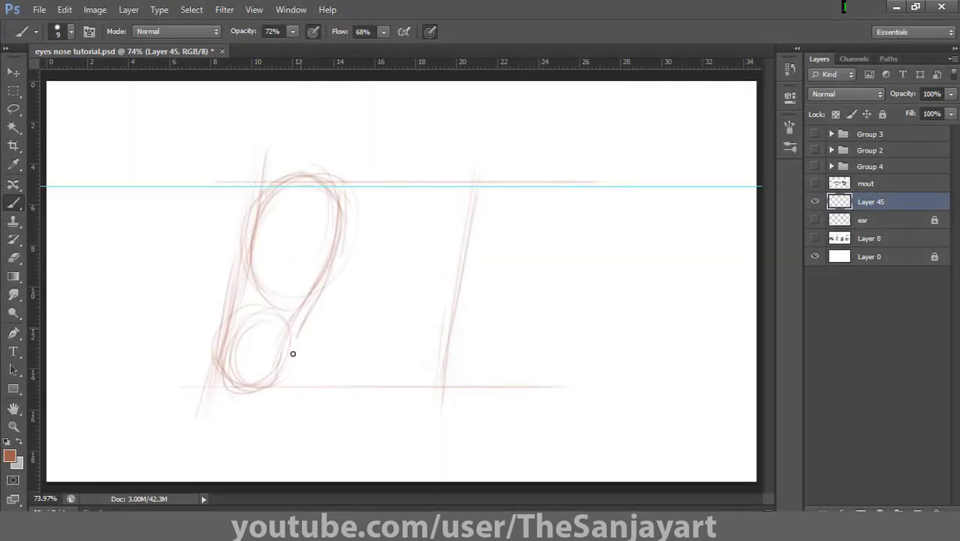
{"action": "mouse_move", "coordinate": [510, 178]}
{"action": "left_mouse_down"}
{"action": "mouse_move", "coordinate": [482, 278]}
{"action": "mouse_move", "coordinate": [482, 334]}
{"action": "mouse_move", "coordinate": [514, 272]}
{"action": "mouse_move", "coordinate": [318, 265]}
{"action": "mouse_move", "coordinate": [275, 328]}
{"action": "left_mouse_up"}
{"action": "mouse_move", "coordinate": [557, 180]}
{"action": "left_mouse_down"}
{"action": "mouse_move", "coordinate": [569, 253]}
{"action": "mouse_move", "coordinate": [510, 378]}
{"action": "mouse_move", "coordinate": [458, 378]}
{"action": "mouse_move", "coordinate": [525, 320]}
{"action": "mouse_move", "coordinate": [540, 329]}
{"action": "mouse_move", "coordinate": [516, 197]}
{"action": "left_mouse_up"}
Step: Lighten the ear construction lines with a 150 px eraser and redraw both ears' outer contours darker
{"action": "key", "text": "e"}
{"action": "left_click_drag", "start_coordinate": [334, 203], "coordinate": [260, 374]}
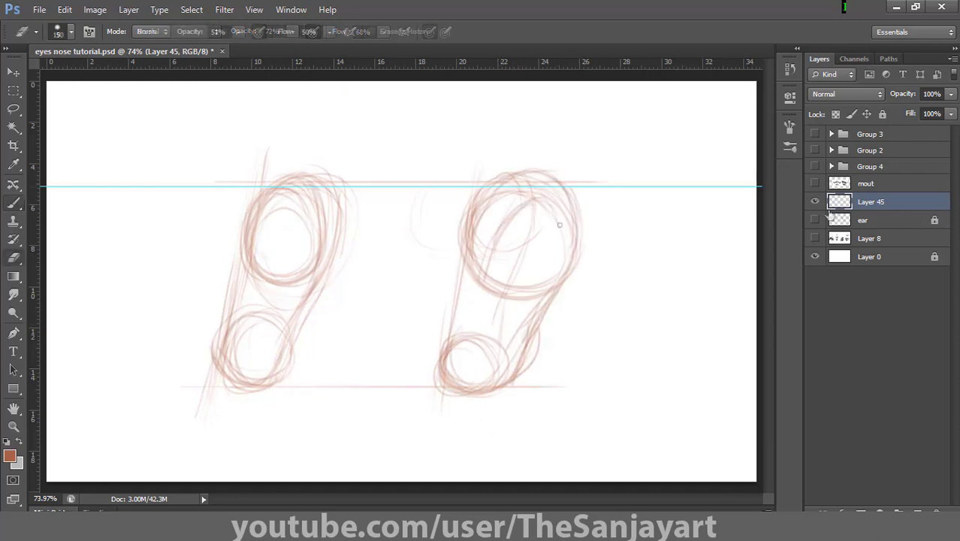
{"action": "key", "text": "b"}
{"action": "mouse_move", "coordinate": [279, 193]}
{"action": "left_mouse_down"}
{"action": "mouse_move", "coordinate": [499, 292]}
{"action": "mouse_move", "coordinate": [503, 350]}
{"action": "mouse_move", "coordinate": [539, 232]}
{"action": "left_mouse_up"}
Step: Fade the excess construction lines around both ears with a smaller eraser
{"action": "key", "text": "e"}
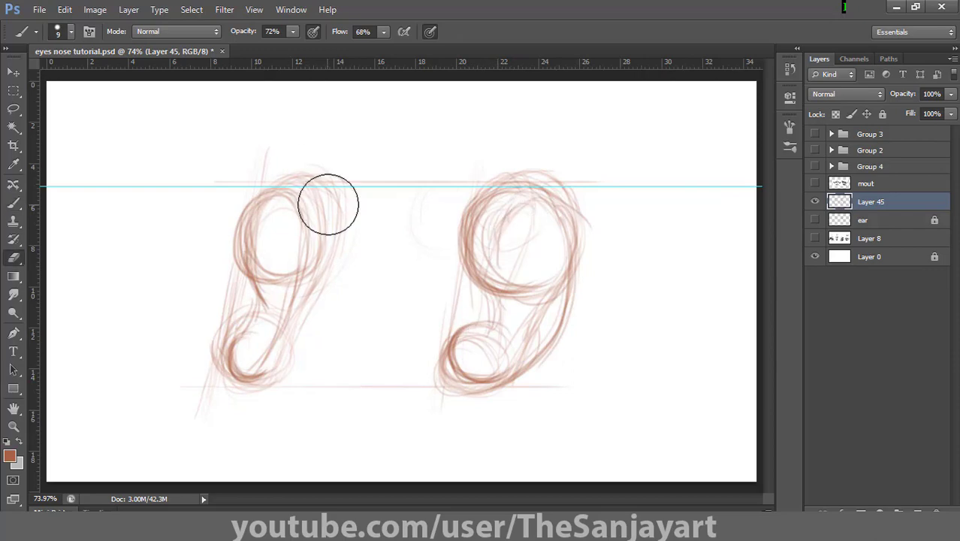
{"action": "key", "text": "bracketleft"}
{"action": "key", "text": "bracketleft"}
{"action": "key", "text": "bracketleft"}
{"action": "key", "text": "bracketleft"}
{"action": "key", "text": "bracketleft"}
{"action": "mouse_move", "coordinate": [311, 177]}
{"action": "left_mouse_down"}
{"action": "mouse_move", "coordinate": [339, 239]}
{"action": "mouse_move", "coordinate": [200, 368]}
{"action": "left_mouse_up"}
{"action": "mouse_move", "coordinate": [489, 350]}
{"action": "left_mouse_down"}
{"action": "mouse_move", "coordinate": [508, 218]}
{"action": "mouse_move", "coordinate": [579, 325]}
{"action": "left_mouse_up"}
Step: Draw the inner folds and reinforce the outer rim of the narrow ear with the 9 px brush
{"action": "key", "text": "ctrl+plus"}
{"action": "key", "text": "ctrl+plus"}
{"action": "key", "text": "b"}
{"action": "left_click_drag", "start_coordinate": [406, 119], "coordinate": [431, 284]}
{"action": "mouse_move", "coordinate": [361, 88]}
{"action": "left_mouse_down"}
{"action": "mouse_move", "coordinate": [306, 185]}
{"action": "mouse_move", "coordinate": [280, 300]}
{"action": "left_mouse_up"}
{"action": "left_click_drag", "start_coordinate": [319, 143], "coordinate": [411, 75]}
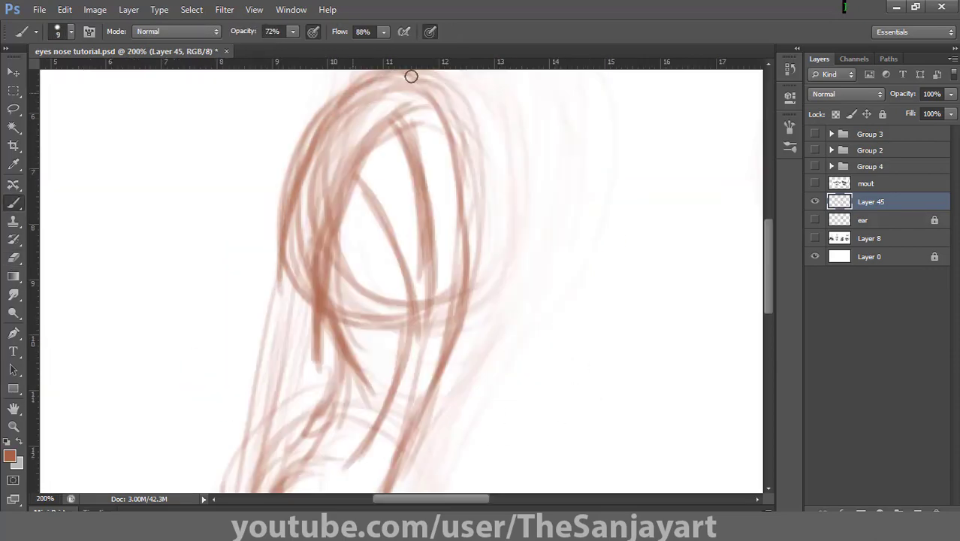
Step: Hatch the hollow between the narrow ear's inner folds and strengthen the fold lines down towards the lobe
{"action": "mouse_move", "coordinate": [293, 197]}
{"action": "left_mouse_down"}
{"action": "mouse_move", "coordinate": [457, 216]}
{"action": "mouse_move", "coordinate": [451, 368]}
{"action": "left_mouse_up"}
{"action": "mouse_move", "coordinate": [461, 312]}
{"action": "left_mouse_down"}
{"action": "mouse_move", "coordinate": [493, 118]}
{"action": "mouse_move", "coordinate": [406, 333]}
{"action": "left_mouse_up"}
{"action": "left_click_drag", "start_coordinate": [414, 293], "coordinate": [300, 357]}
{"action": "mouse_move", "coordinate": [308, 278]}
{"action": "left_mouse_down"}
{"action": "mouse_move", "coordinate": [320, 375]}
{"action": "mouse_move", "coordinate": [409, 302]}
{"action": "left_mouse_up"}
{"action": "left_click_drag", "start_coordinate": [405, 248], "coordinate": [363, 422]}
{"action": "mouse_move", "coordinate": [381, 116]}
{"action": "left_mouse_down"}
{"action": "mouse_move", "coordinate": [347, 161]}
{"action": "mouse_move", "coordinate": [410, 376]}
{"action": "left_mouse_up"}
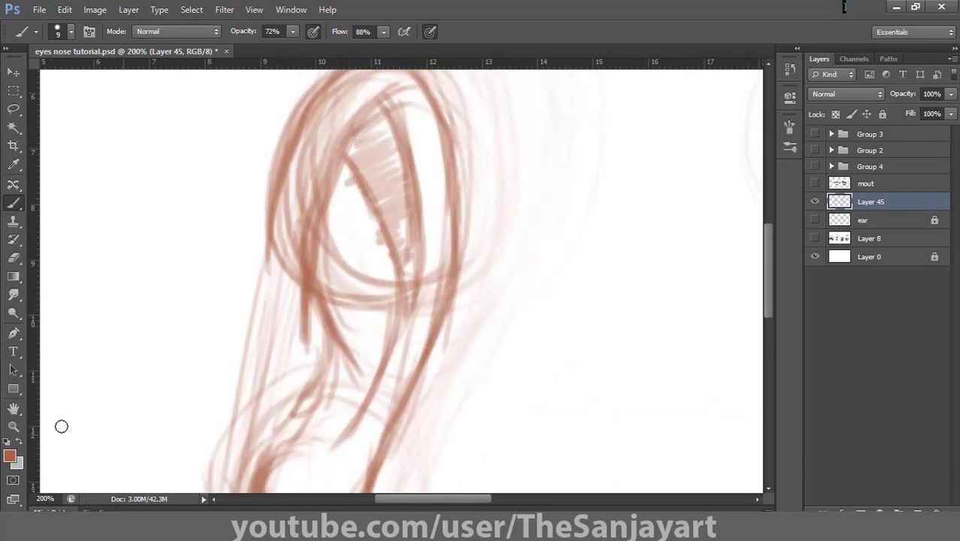
{"action": "double_click", "coordinate": [13, 408]}
{"action": "key", "text": "b"}
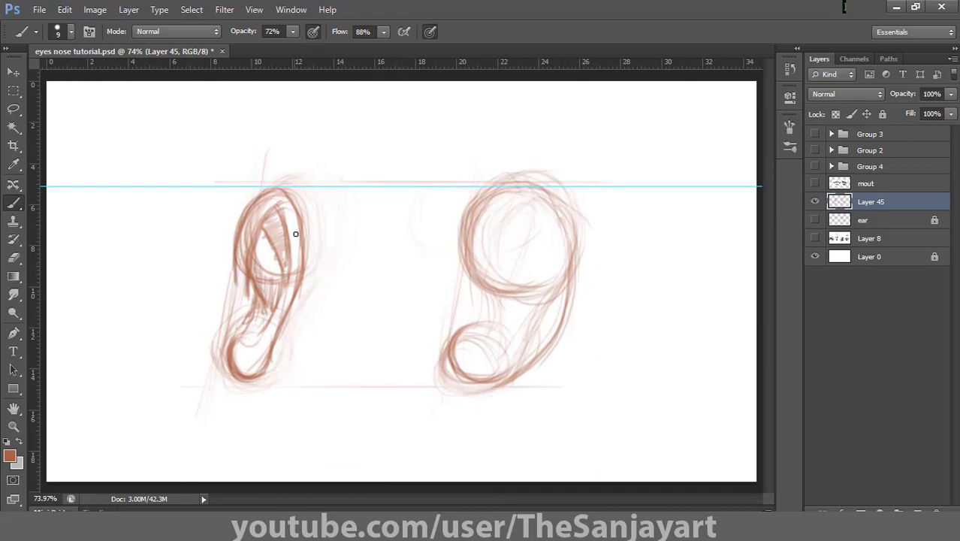
Step: Shade the narrow ear's lower inner hollow and fill its upper hollow with a solid tone
{"action": "left_click_drag", "start_coordinate": [260, 253], "coordinate": [251, 331]}
{"action": "key", "text": "ctrl+space"}
{"action": "double_click", "coordinate": [293, 285]}
{"action": "left_click_drag", "start_coordinate": [310, 282], "coordinate": [367, 343]}
{"action": "mouse_move", "coordinate": [317, 133]}
{"action": "left_mouse_down"}
{"action": "mouse_move", "coordinate": [236, 308]}
{"action": "mouse_move", "coordinate": [297, 151]}
{"action": "mouse_move", "coordinate": [320, 140]}
{"action": "mouse_move", "coordinate": [316, 186]}
{"action": "mouse_move", "coordinate": [340, 259]}
{"action": "mouse_move", "coordinate": [340, 318]}
{"action": "mouse_move", "coordinate": [307, 225]}
{"action": "mouse_move", "coordinate": [332, 365]}
{"action": "mouse_move", "coordinate": [321, 134]}
{"action": "mouse_move", "coordinate": [336, 172]}
{"action": "mouse_move", "coordinate": [310, 146]}
{"action": "mouse_move", "coordinate": [302, 207]}
{"action": "mouse_move", "coordinate": [337, 120]}
{"action": "left_mouse_up"}
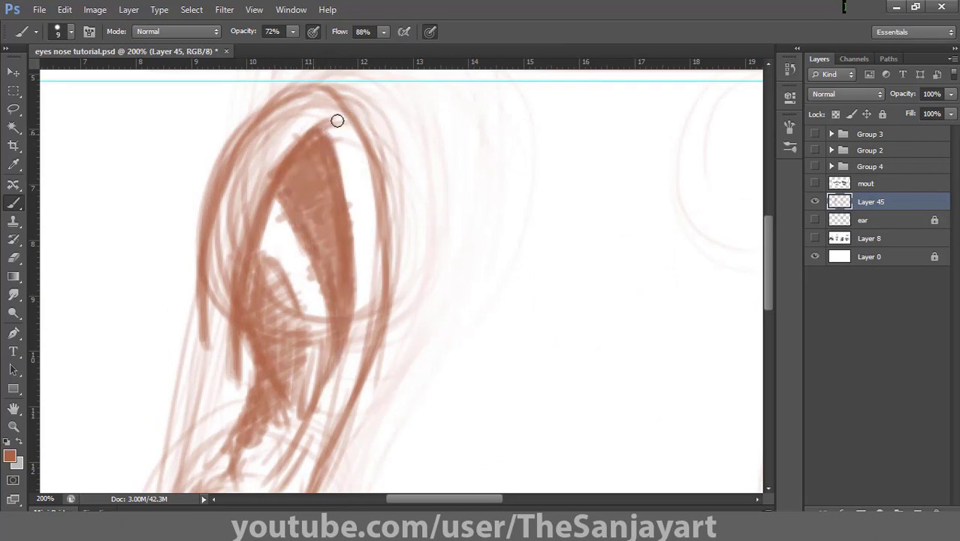
Step: Darken the narrow ear's shaded hollows and refine the edges of its inner folds and rim
{"action": "left_click_drag", "start_coordinate": [287, 301], "coordinate": [309, 167]}
{"action": "mouse_move", "coordinate": [275, 209]}
{"action": "left_mouse_down"}
{"action": "mouse_move", "coordinate": [272, 278]}
{"action": "mouse_move", "coordinate": [252, 345]}
{"action": "left_mouse_up"}
{"action": "left_click_drag", "start_coordinate": [308, 252], "coordinate": [265, 310]}
{"action": "mouse_move", "coordinate": [287, 111]}
{"action": "left_mouse_down"}
{"action": "mouse_move", "coordinate": [319, 189]}
{"action": "mouse_move", "coordinate": [302, 259]}
{"action": "mouse_move", "coordinate": [292, 127]}
{"action": "mouse_move", "coordinate": [312, 167]}
{"action": "mouse_move", "coordinate": [294, 257]}
{"action": "mouse_move", "coordinate": [236, 351]}
{"action": "left_mouse_up"}
{"action": "scroll", "coordinate": [270, 232], "scroll_direction": "up", "scroll_amount": 3}
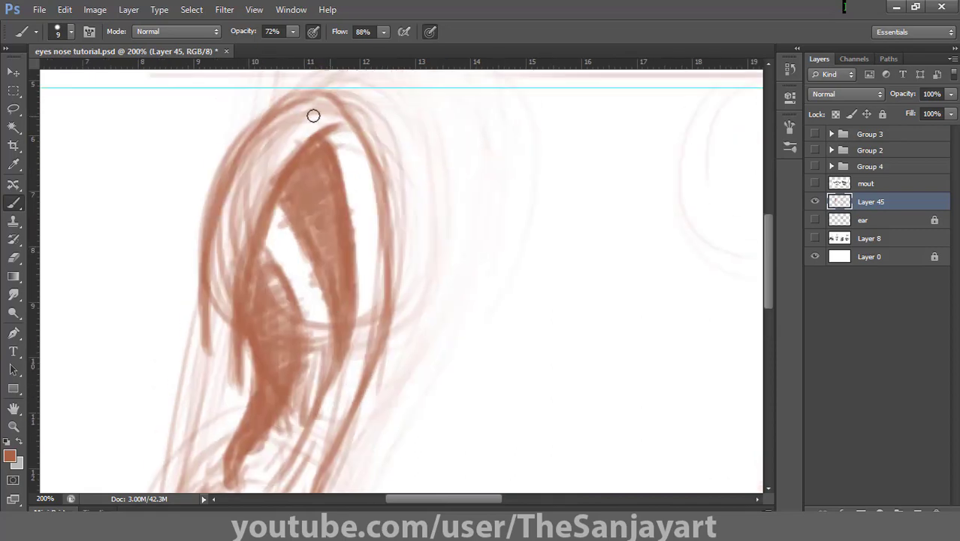
{"action": "mouse_move", "coordinate": [313, 113]}
{"action": "left_mouse_down"}
{"action": "mouse_move", "coordinate": [336, 93]}
{"action": "mouse_move", "coordinate": [339, 420]}
{"action": "mouse_move", "coordinate": [361, 196]}
{"action": "left_mouse_up"}
{"action": "mouse_move", "coordinate": [384, 171]}
{"action": "left_mouse_down"}
{"action": "mouse_move", "coordinate": [326, 313]}
{"action": "mouse_move", "coordinate": [268, 382]}
{"action": "left_mouse_up"}
{"action": "left_click_drag", "start_coordinate": [423, 144], "coordinate": [339, 336]}
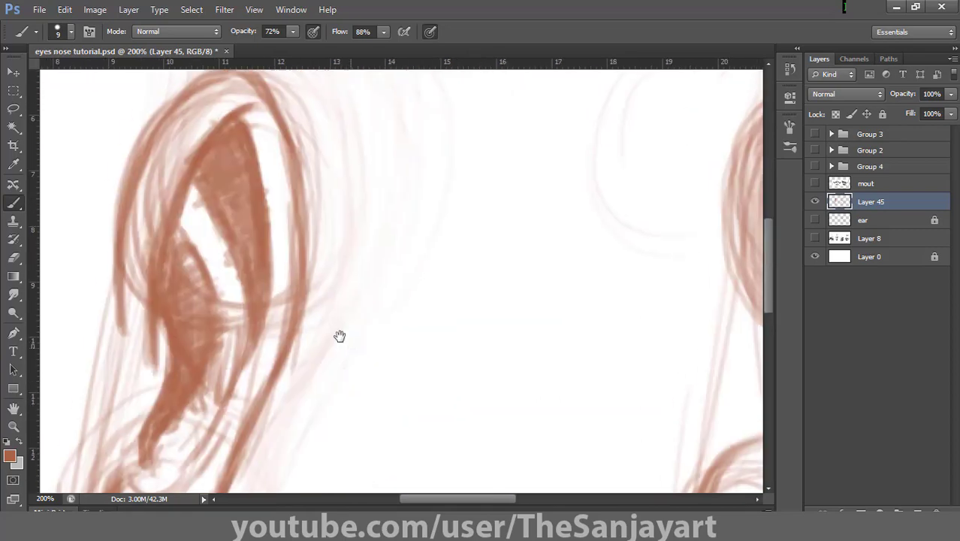
{"action": "double_click", "coordinate": [13, 407]}
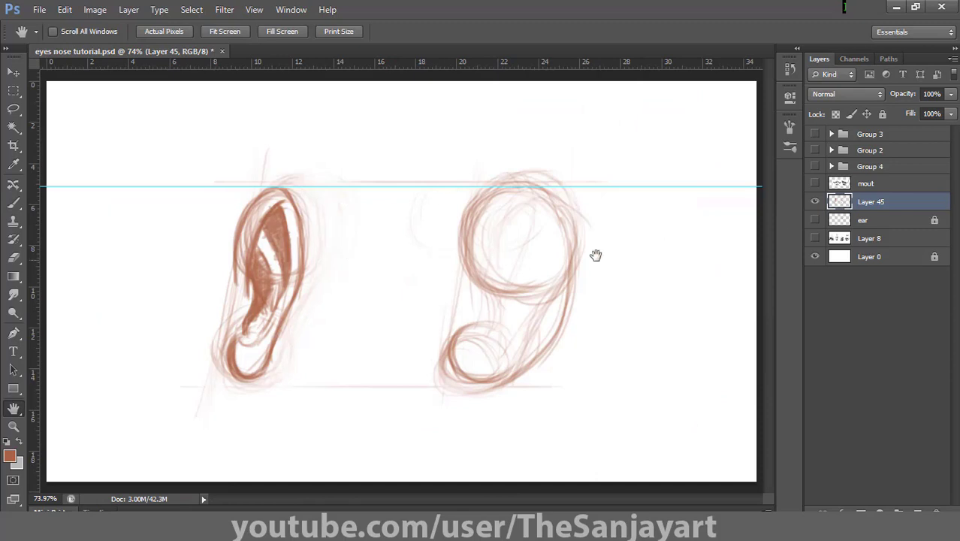
Step: Draw the curved inner rim of the wider ear, from the top of the large oval down towards the lobe
{"action": "key", "text": "ctrl+space"}
{"action": "left_click_drag", "start_coordinate": [486, 244], "coordinate": [526, 195]}
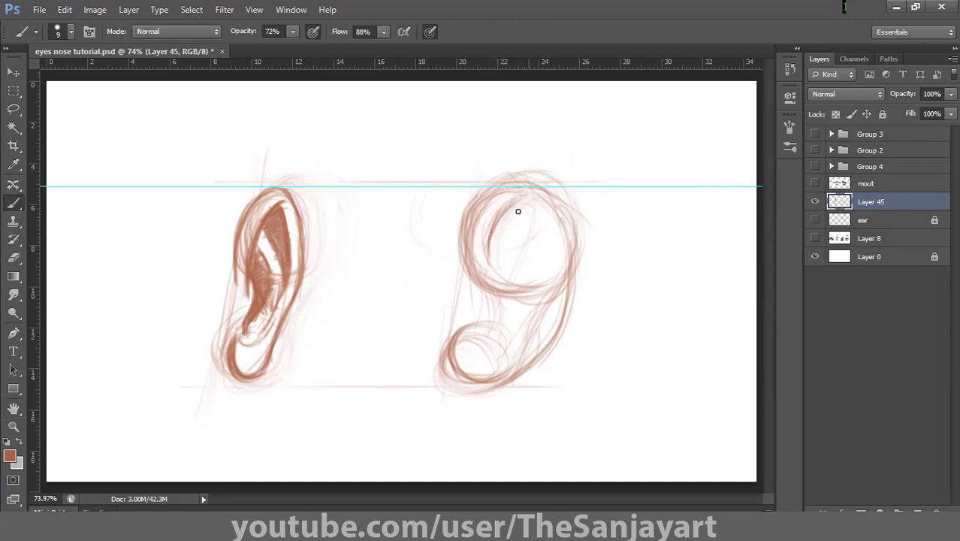
{"action": "left_click_drag", "start_coordinate": [544, 242], "coordinate": [527, 330]}
{"action": "left_click_drag", "start_coordinate": [546, 225], "coordinate": [529, 338]}
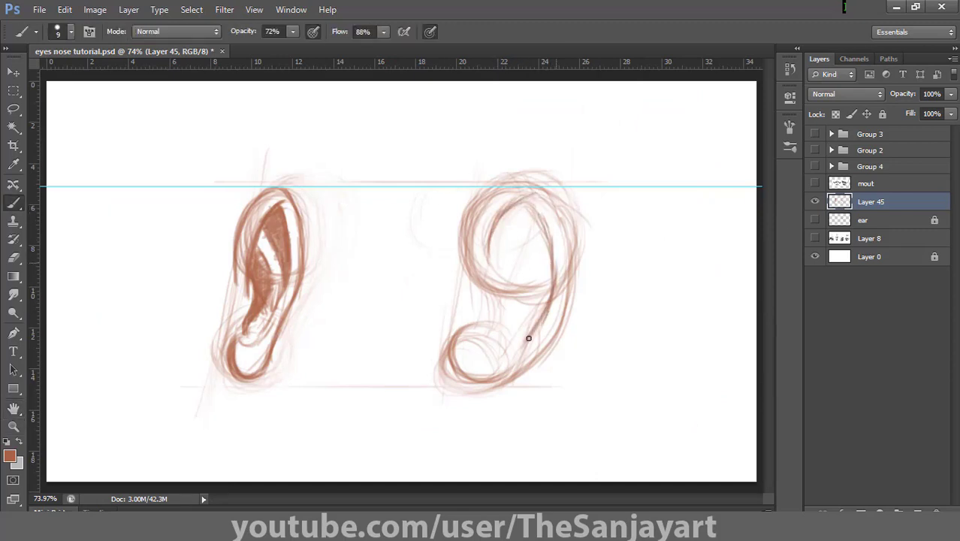
Step: Hatch the wider ear's upper and lower hollows and strengthen its outer contour
{"action": "mouse_move", "coordinate": [519, 208]}
{"action": "left_mouse_down"}
{"action": "mouse_move", "coordinate": [539, 222]}
{"action": "mouse_move", "coordinate": [497, 226]}
{"action": "mouse_move", "coordinate": [503, 252]}
{"action": "mouse_move", "coordinate": [550, 253]}
{"action": "mouse_move", "coordinate": [540, 303]}
{"action": "mouse_move", "coordinate": [519, 207]}
{"action": "mouse_move", "coordinate": [500, 238]}
{"action": "mouse_move", "coordinate": [548, 241]}
{"action": "mouse_move", "coordinate": [543, 286]}
{"action": "left_mouse_up"}
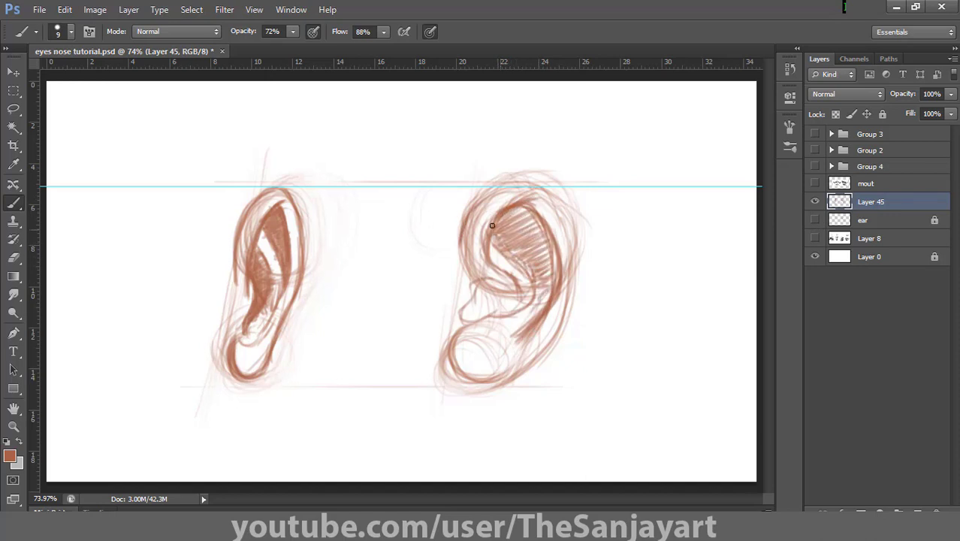
{"action": "mouse_move", "coordinate": [492, 225]}
{"action": "left_mouse_down"}
{"action": "mouse_move", "coordinate": [536, 220]}
{"action": "mouse_move", "coordinate": [540, 266]}
{"action": "left_mouse_up"}
{"action": "left_click_drag", "start_coordinate": [550, 224], "coordinate": [532, 267]}
{"action": "left_click_drag", "start_coordinate": [526, 210], "coordinate": [497, 233]}
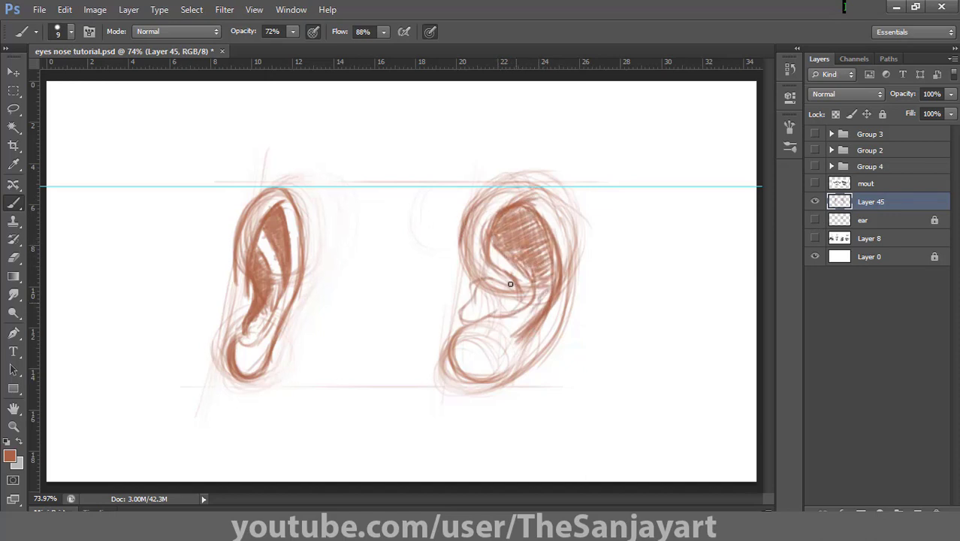
{"action": "mouse_move", "coordinate": [510, 284]}
{"action": "left_mouse_down"}
{"action": "mouse_move", "coordinate": [497, 303]}
{"action": "mouse_move", "coordinate": [553, 188]}
{"action": "mouse_move", "coordinate": [570, 296]}
{"action": "mouse_move", "coordinate": [503, 374]}
{"action": "left_mouse_up"}
{"action": "left_click_drag", "start_coordinate": [462, 222], "coordinate": [532, 182]}
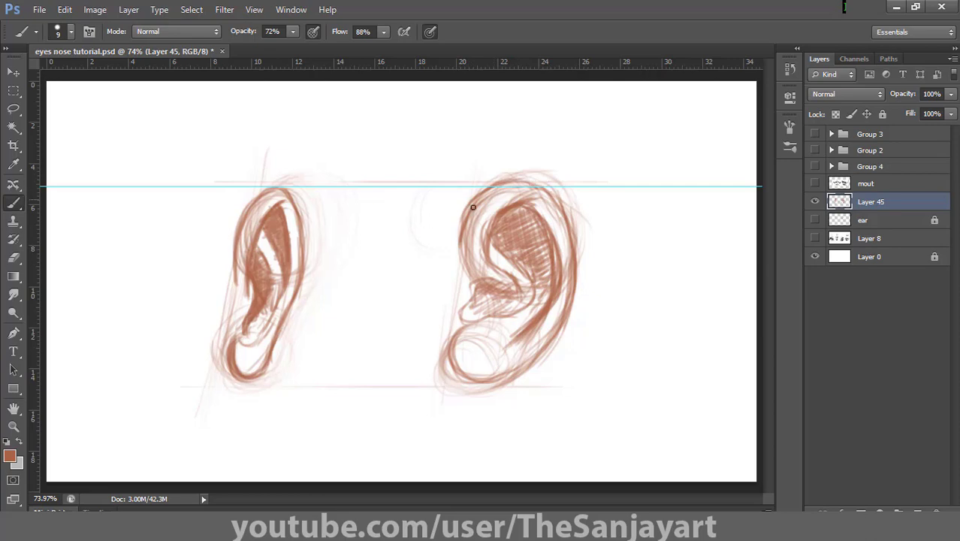
Step: Darken the wider ear's hatched hollows and reinforce its inner fold and lobe contour in brown
{"action": "left_click_drag", "start_coordinate": [496, 289], "coordinate": [517, 302]}
{"action": "left_click_drag", "start_coordinate": [472, 324], "coordinate": [529, 380]}
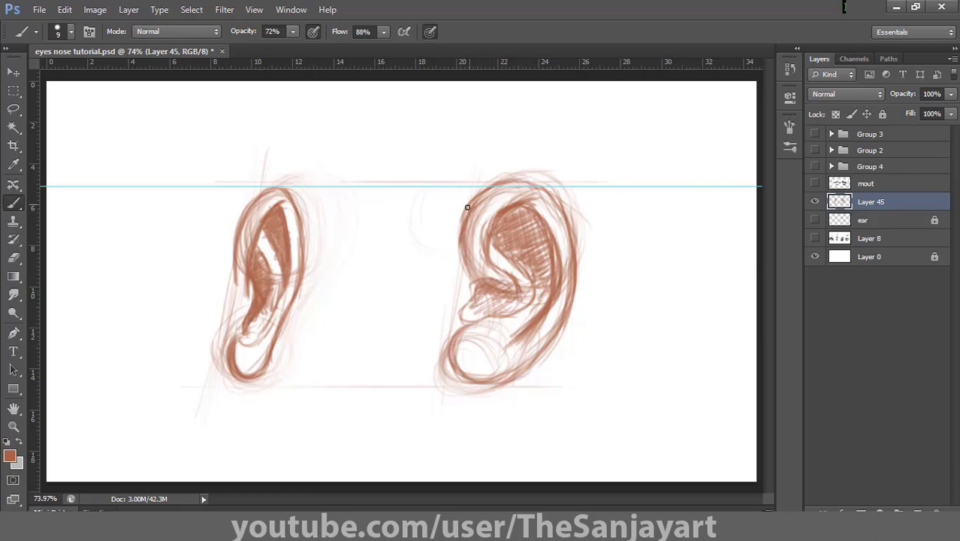
{"action": "mouse_move", "coordinate": [502, 226]}
{"action": "left_mouse_down"}
{"action": "mouse_move", "coordinate": [503, 256]}
{"action": "mouse_move", "coordinate": [547, 281]}
{"action": "left_mouse_up"}
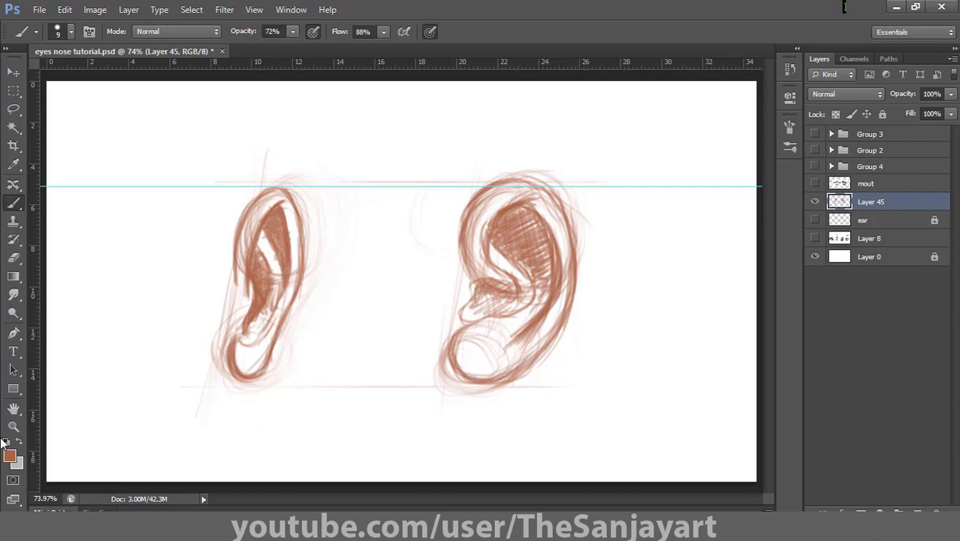
Step: Add a new layer above the ear sketch and lower the opacity of the sketch layer
{"action": "key", "text": "ctrl+shift+alt+n"}
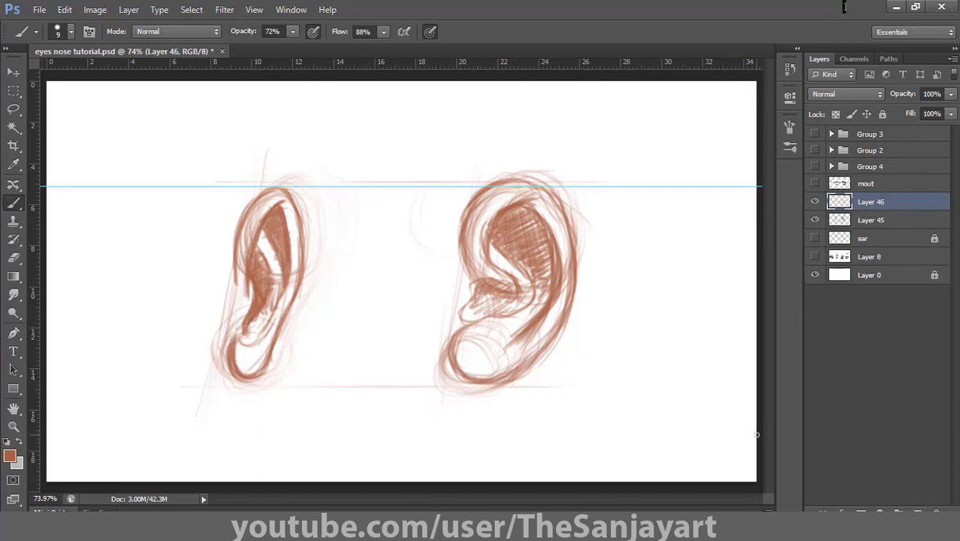
{"action": "left_click", "coordinate": [862, 220]}
{"action": "left_click_drag", "start_coordinate": [952, 113], "coordinate": [909, 132]}
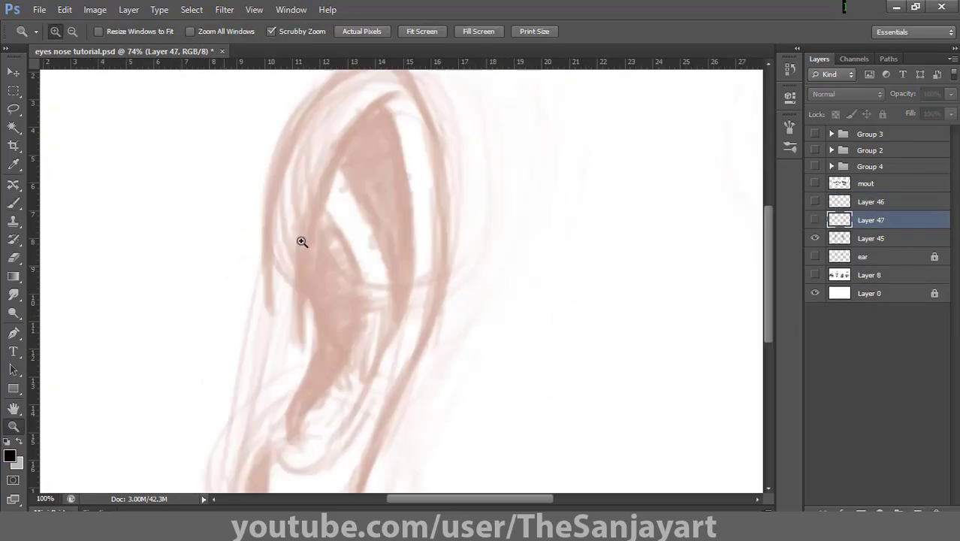
Step: On Layer 46, ink the narrow ear's upper outer contour and inner rim in black with a size 7 brush
{"action": "left_click", "coordinate": [315, 251], "text": "alt"}
{"action": "key", "text": "b"}
{"action": "left_click", "coordinate": [835, 202]}
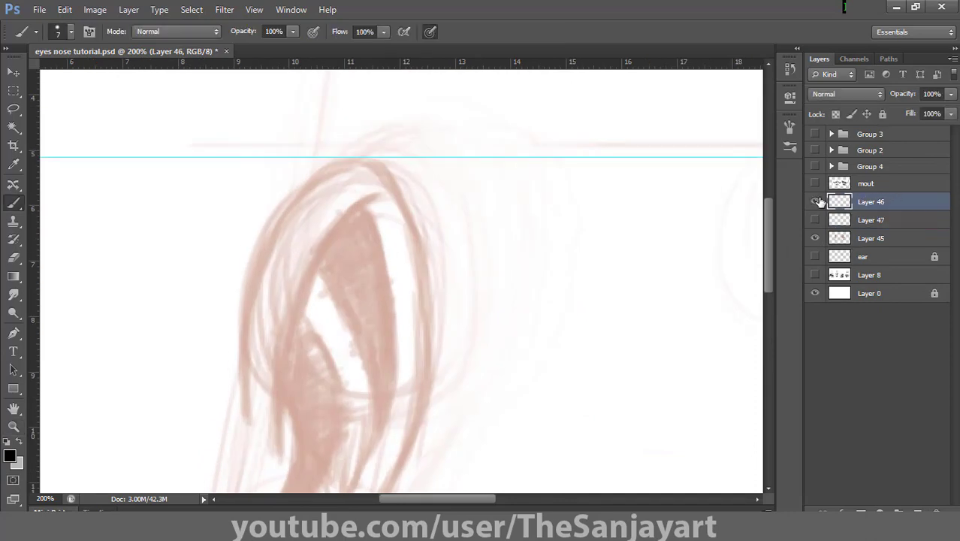
{"action": "left_click_drag", "start_coordinate": [296, 198], "coordinate": [251, 406]}
{"action": "left_click_drag", "start_coordinate": [266, 256], "coordinate": [318, 176]}
{"action": "key", "text": "ctrl+z"}
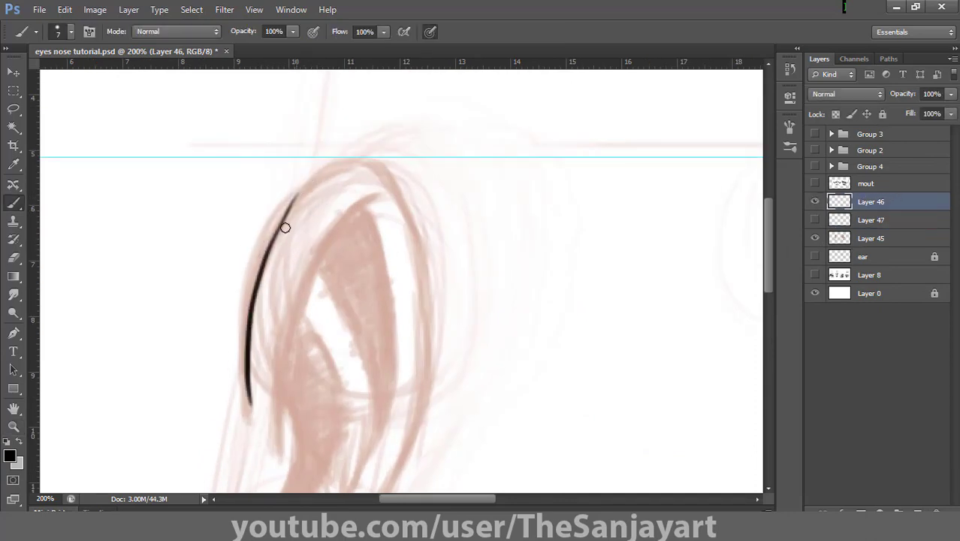
{"action": "mouse_move", "coordinate": [285, 227]}
{"action": "left_mouse_down"}
{"action": "mouse_move", "coordinate": [341, 162]}
{"action": "mouse_move", "coordinate": [419, 255]}
{"action": "left_mouse_up"}
{"action": "left_click_drag", "start_coordinate": [381, 193], "coordinate": [278, 431]}
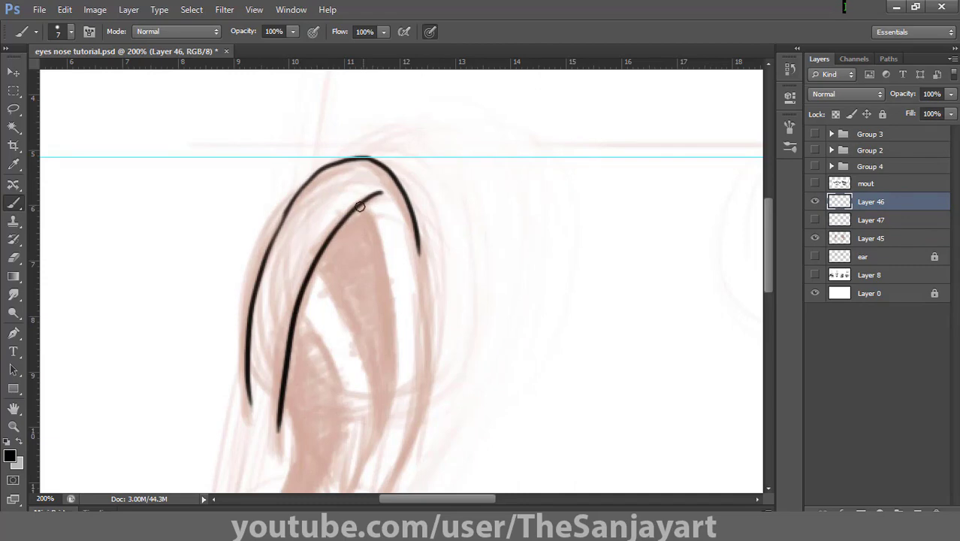
{"action": "left_click_drag", "start_coordinate": [361, 208], "coordinate": [397, 397]}
Step: Ink the narrow ear's lower inner fold, back edge and rounded lobe in black
{"action": "left_click_drag", "start_coordinate": [435, 326], "coordinate": [423, 93]}
{"action": "mouse_move", "coordinate": [288, 84]}
{"action": "left_mouse_down"}
{"action": "mouse_move", "coordinate": [328, 163]}
{"action": "mouse_move", "coordinate": [252, 331]}
{"action": "mouse_move", "coordinate": [327, 367]}
{"action": "left_mouse_up"}
{"action": "left_click_drag", "start_coordinate": [386, 175], "coordinate": [314, 373]}
{"action": "mouse_move", "coordinate": [329, 208]}
{"action": "left_mouse_down"}
{"action": "mouse_move", "coordinate": [343, 286]}
{"action": "mouse_move", "coordinate": [298, 467]}
{"action": "left_mouse_up"}
{"action": "left_click_drag", "start_coordinate": [396, 354], "coordinate": [436, 105]}
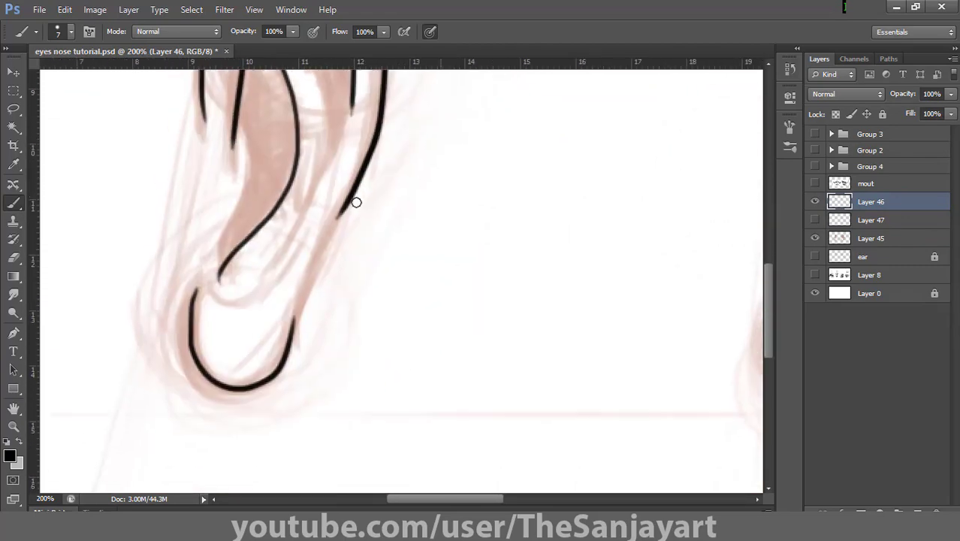
{"action": "mouse_move", "coordinate": [359, 180]}
{"action": "left_mouse_down"}
{"action": "mouse_move", "coordinate": [323, 235]}
{"action": "mouse_move", "coordinate": [287, 366]}
{"action": "left_mouse_up"}
{"action": "double_click", "coordinate": [15, 410]}
Step: Ink the wider ear's inner rim and outer contour in black over the faded sketch
{"action": "key", "text": "z"}
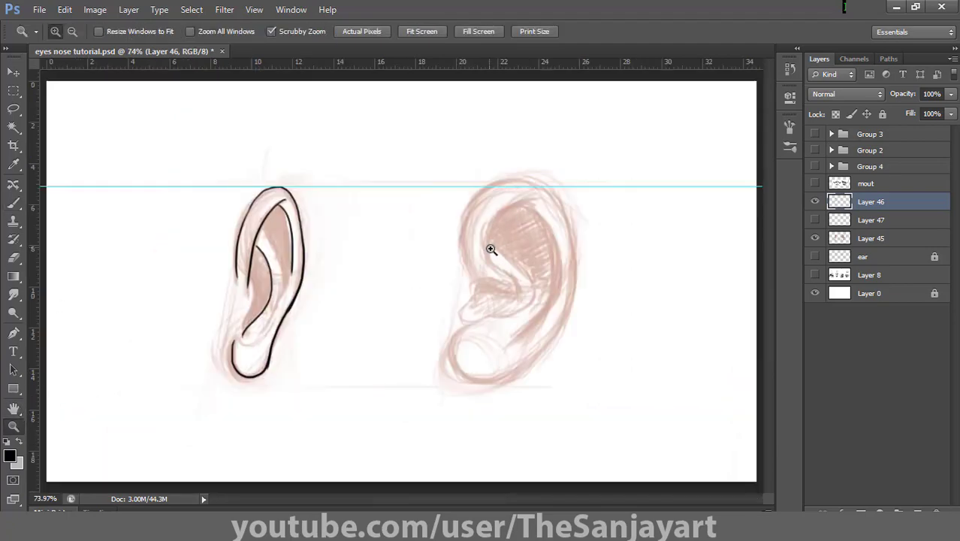
{"action": "left_click", "coordinate": [492, 250]}
{"action": "left_click_drag", "start_coordinate": [510, 253], "coordinate": [352, 218]}
{"action": "key", "text": "b"}
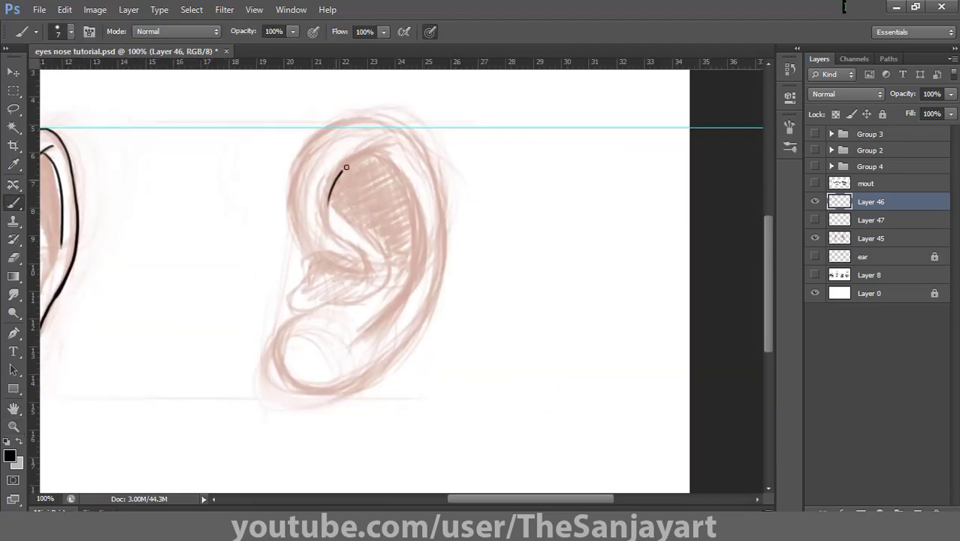
{"action": "left_click_drag", "start_coordinate": [385, 161], "coordinate": [356, 351]}
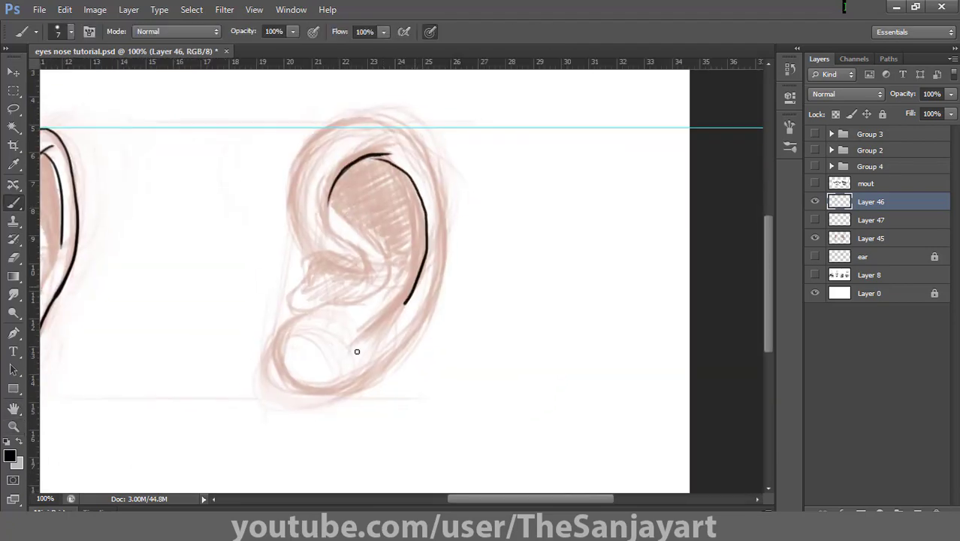
{"action": "left_click_drag", "start_coordinate": [313, 139], "coordinate": [308, 249]}
{"action": "mouse_move", "coordinate": [329, 128]}
{"action": "left_mouse_down"}
{"action": "mouse_move", "coordinate": [442, 203]}
{"action": "mouse_move", "coordinate": [405, 354]}
{"action": "left_mouse_up"}
Step: Ink the wider ear's inner S-shaped folds in black, from the upper hollow down to the lower hollow
{"action": "key", "text": "ctrl+plus"}
{"action": "key", "text": "ctrl+plus"}
{"action": "mouse_move", "coordinate": [263, 156]}
{"action": "left_mouse_down"}
{"action": "mouse_move", "coordinate": [275, 242]}
{"action": "mouse_move", "coordinate": [590, 253]}
{"action": "left_mouse_up"}
{"action": "left_click_drag", "start_coordinate": [568, 161], "coordinate": [498, 480]}
{"action": "left_click_drag", "start_coordinate": [340, 332], "coordinate": [462, 300]}
{"action": "left_click_drag", "start_coordinate": [405, 158], "coordinate": [395, 416]}
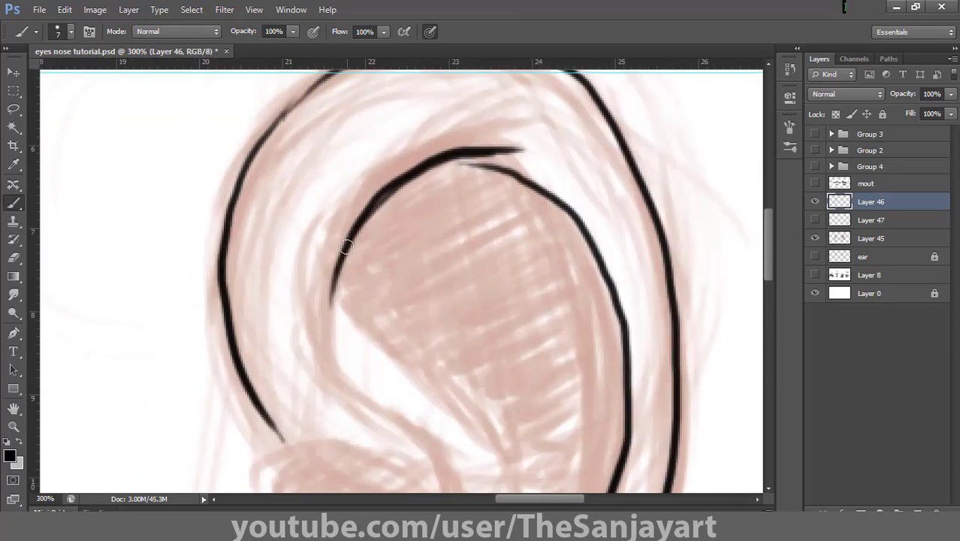
{"action": "left_click_drag", "start_coordinate": [346, 245], "coordinate": [500, 467]}
{"action": "left_click_drag", "start_coordinate": [491, 264], "coordinate": [488, 57]}
{"action": "left_click_drag", "start_coordinate": [328, 80], "coordinate": [450, 358]}
{"action": "left_click_drag", "start_coordinate": [499, 251], "coordinate": [485, 331]}
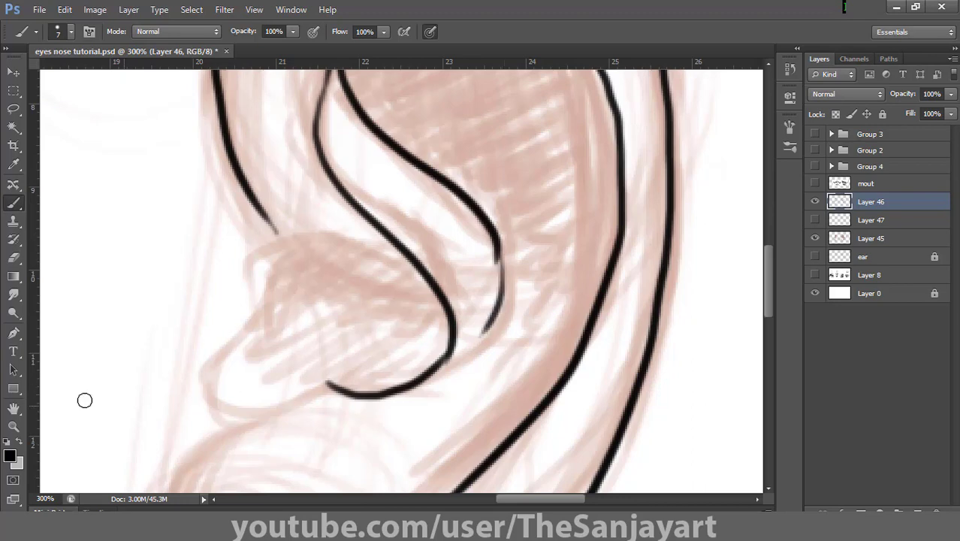
{"action": "double_click", "coordinate": [13, 408]}
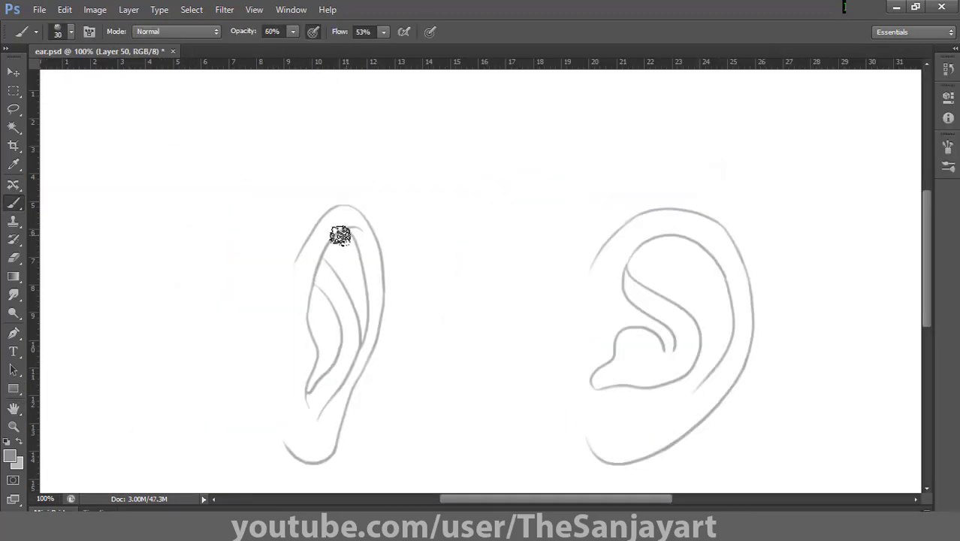
Step: Block in light grey shading on the narrow ear's hollows and rim, behind its back edge and along its lobe
{"action": "left_click_drag", "start_coordinate": [343, 232], "coordinate": [317, 323]}
{"action": "mouse_move", "coordinate": [357, 269]}
{"action": "left_mouse_down"}
{"action": "mouse_move", "coordinate": [365, 238]}
{"action": "mouse_move", "coordinate": [382, 321]}
{"action": "mouse_move", "coordinate": [346, 451]}
{"action": "left_mouse_up"}
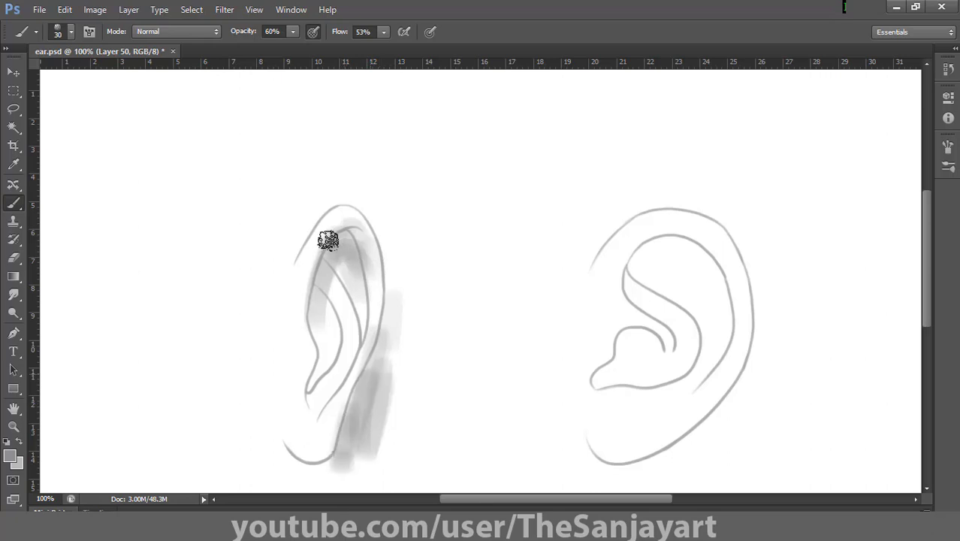
{"action": "mouse_move", "coordinate": [328, 240]}
{"action": "left_mouse_down"}
{"action": "mouse_move", "coordinate": [317, 365]}
{"action": "mouse_move", "coordinate": [327, 290]}
{"action": "mouse_move", "coordinate": [359, 321]}
{"action": "left_mouse_up"}
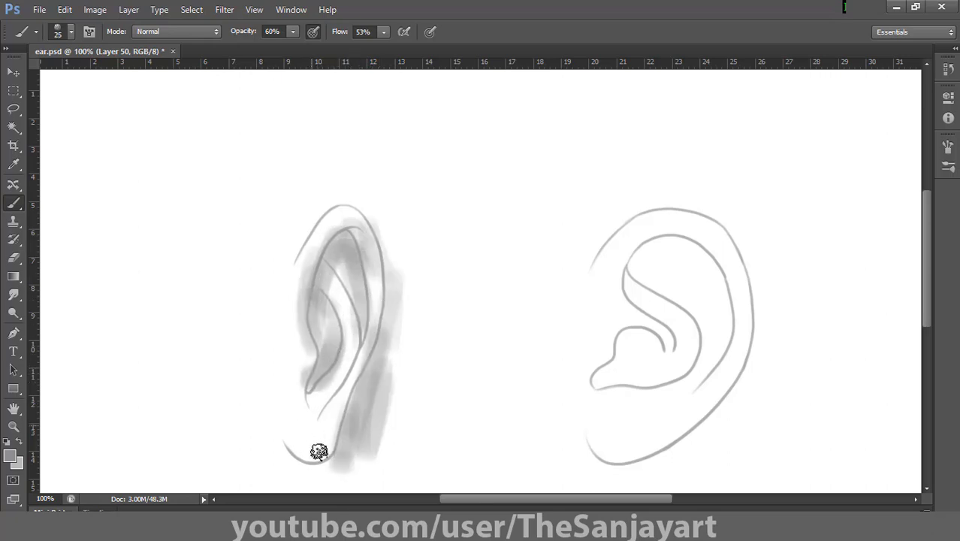
{"action": "mouse_move", "coordinate": [331, 432]}
{"action": "left_mouse_down"}
{"action": "mouse_move", "coordinate": [317, 457]}
{"action": "mouse_move", "coordinate": [287, 439]}
{"action": "left_mouse_up"}
Step: Block in grey shading on the wider ear's upper hollow, inner folds, lobe and the area behind its back edge
{"action": "key", "text": "space"}
{"action": "left_click_drag", "start_coordinate": [541, 186], "coordinate": [449, 114]}
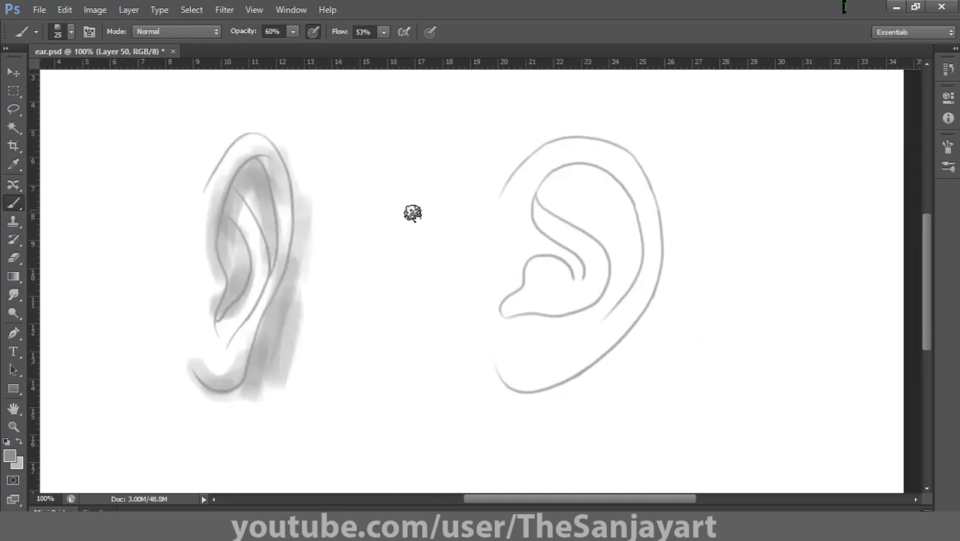
{"action": "mouse_move", "coordinate": [567, 171]}
{"action": "left_mouse_down"}
{"action": "mouse_move", "coordinate": [583, 242]}
{"action": "mouse_move", "coordinate": [575, 186]}
{"action": "mouse_move", "coordinate": [575, 281]}
{"action": "left_mouse_up"}
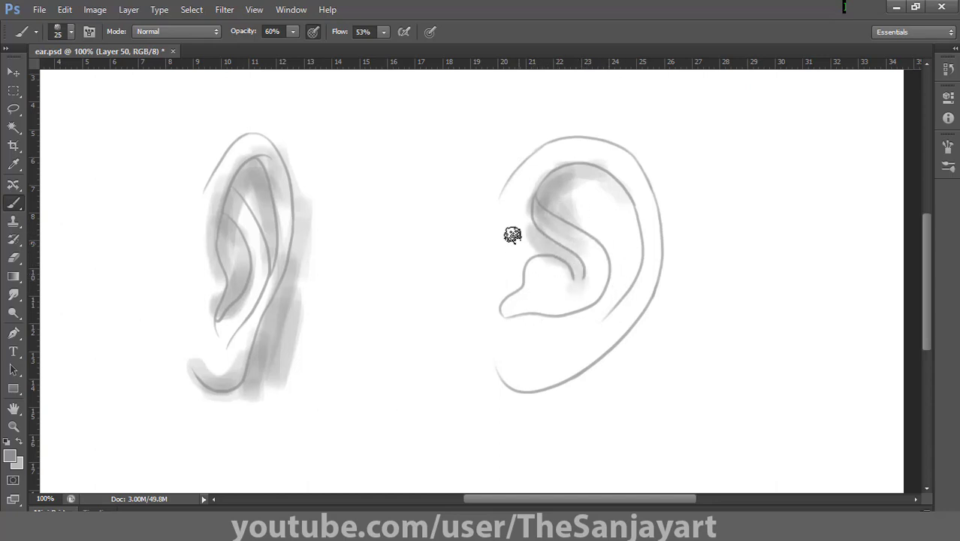
{"action": "mouse_move", "coordinate": [510, 231]}
{"action": "left_mouse_down"}
{"action": "mouse_move", "coordinate": [542, 314]}
{"action": "mouse_move", "coordinate": [527, 380]}
{"action": "mouse_move", "coordinate": [668, 253]}
{"action": "mouse_move", "coordinate": [636, 371]}
{"action": "mouse_move", "coordinate": [666, 201]}
{"action": "mouse_move", "coordinate": [638, 178]}
{"action": "mouse_move", "coordinate": [673, 262]}
{"action": "mouse_move", "coordinate": [634, 232]}
{"action": "mouse_move", "coordinate": [630, 264]}
{"action": "mouse_move", "coordinate": [574, 211]}
{"action": "mouse_move", "coordinate": [605, 225]}
{"action": "mouse_move", "coordinate": [518, 293]}
{"action": "mouse_move", "coordinate": [568, 397]}
{"action": "left_mouse_up"}
Step: Shade the skin in front of the narrow ear with light grey strokes, using a size 20 brush
{"action": "key", "text": "bracketright"}
{"action": "key", "text": "bracketleft"}
{"action": "mouse_move", "coordinate": [215, 158]}
{"action": "left_mouse_down"}
{"action": "mouse_move", "coordinate": [167, 301]}
{"action": "mouse_move", "coordinate": [169, 389]}
{"action": "left_mouse_up"}
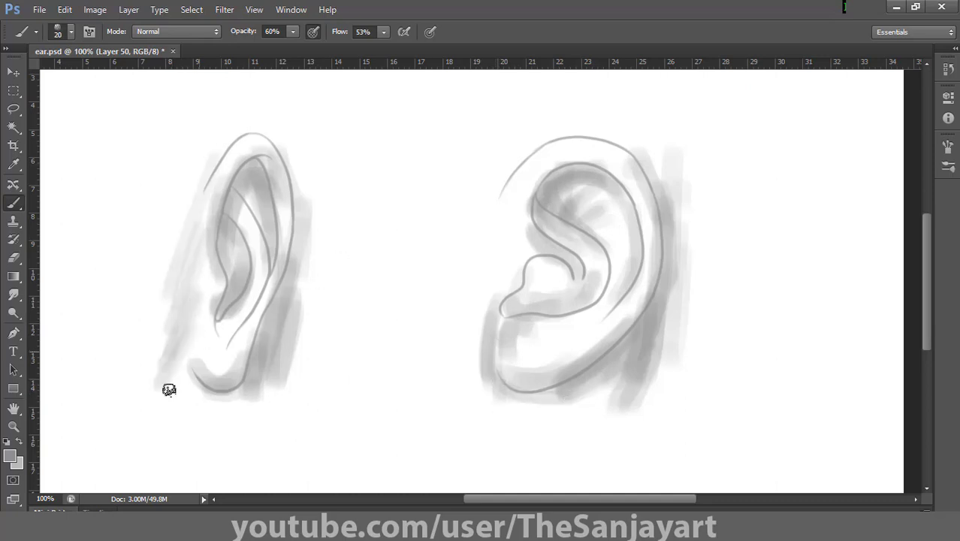
{"action": "left_click_drag", "start_coordinate": [187, 342], "coordinate": [193, 409]}
Step: Shade the skin above and in front of the wider ear in light grey and add tone inside its upper hollow
{"action": "left_click_drag", "start_coordinate": [460, 125], "coordinate": [487, 179]}
{"action": "left_click_drag", "start_coordinate": [481, 125], "coordinate": [505, 187]}
{"action": "left_click_drag", "start_coordinate": [523, 125], "coordinate": [514, 169]}
{"action": "left_click_drag", "start_coordinate": [559, 136], "coordinate": [649, 127]}
{"action": "left_click_drag", "start_coordinate": [492, 186], "coordinate": [490, 269]}
{"action": "left_click_drag", "start_coordinate": [481, 263], "coordinate": [464, 366]}
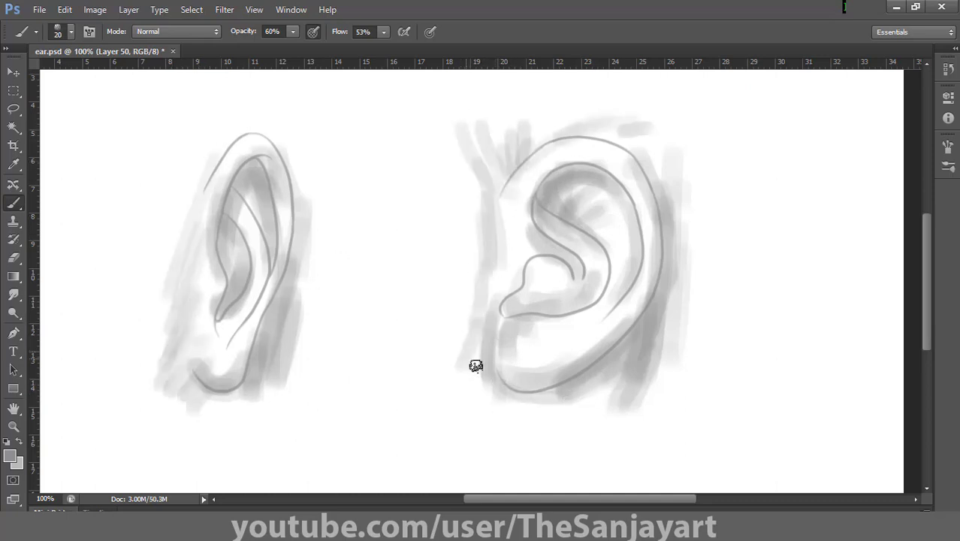
{"action": "mouse_move", "coordinate": [565, 229]}
{"action": "left_mouse_down"}
{"action": "mouse_move", "coordinate": [573, 315]}
{"action": "mouse_move", "coordinate": [594, 168]}
{"action": "mouse_move", "coordinate": [642, 293]}
{"action": "left_mouse_up"}
{"action": "mouse_move", "coordinate": [542, 189]}
{"action": "left_mouse_down"}
{"action": "mouse_move", "coordinate": [587, 262]}
{"action": "mouse_move", "coordinate": [551, 307]}
{"action": "mouse_move", "coordinate": [500, 343]}
{"action": "mouse_move", "coordinate": [619, 339]}
{"action": "mouse_move", "coordinate": [649, 302]}
{"action": "left_mouse_up"}
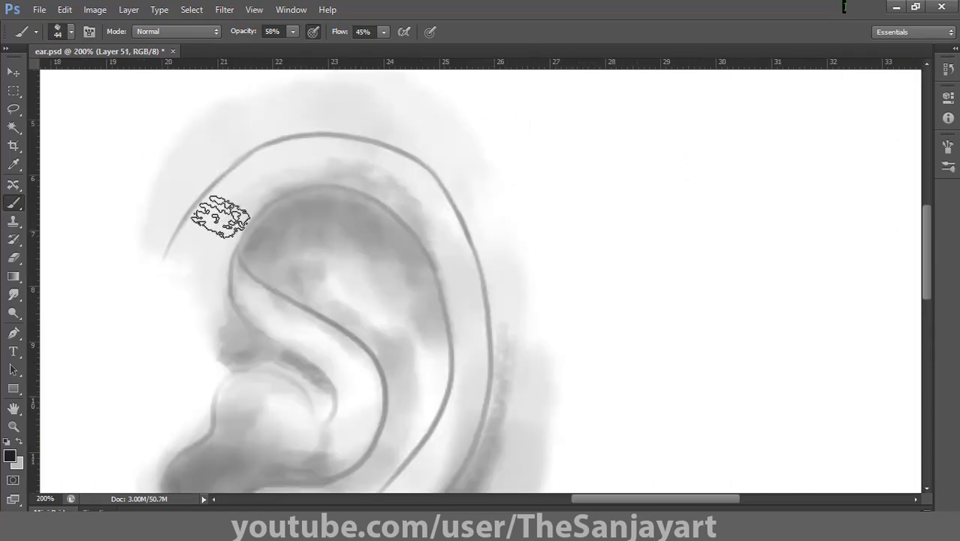
Step: Reduce the brush size and darken the top of the wider ear's upper hollow beneath the inner rim
{"action": "key", "text": "F5"}
{"action": "key", "text": "F5"}
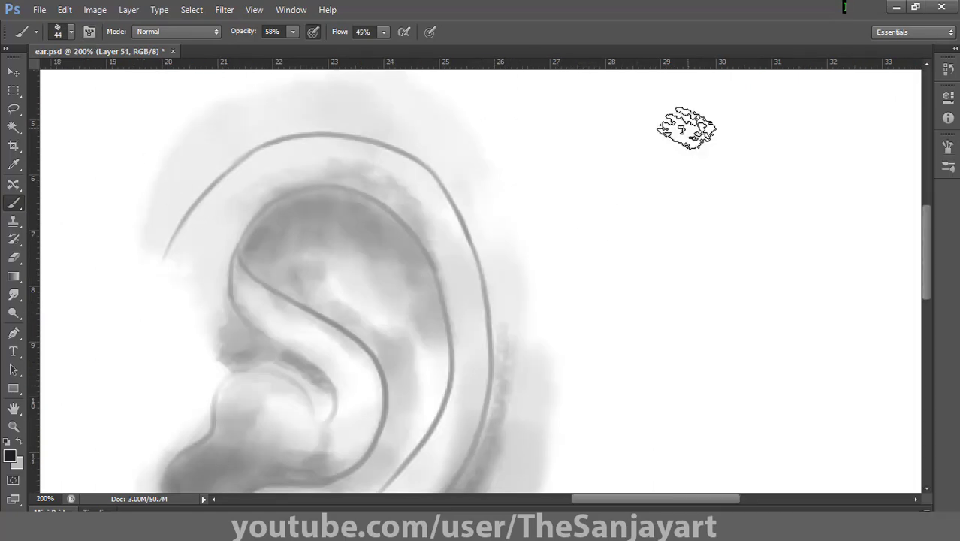
{"action": "key", "text": "bracketright"}
{"action": "key", "text": "bracketright"}
{"action": "key", "text": "bracketright"}
{"action": "key", "text": "bracketright"}
{"action": "key", "text": "bracketleft"}
{"action": "key", "text": "bracketleft"}
{"action": "key", "text": "bracketleft"}
{"action": "key", "text": "bracketleft"}
{"action": "key", "text": "bracketleft"}
{"action": "key", "text": "bracketleft"}
{"action": "key", "text": "bracketleft"}
{"action": "key", "text": "bracketleft"}
{"action": "mouse_move", "coordinate": [314, 215]}
{"action": "left_mouse_down"}
{"action": "mouse_move", "coordinate": [310, 266]}
{"action": "mouse_move", "coordinate": [305, 224]}
{"action": "mouse_move", "coordinate": [260, 239]}
{"action": "mouse_move", "coordinate": [312, 201]}
{"action": "mouse_move", "coordinate": [372, 218]}
{"action": "mouse_move", "coordinate": [366, 205]}
{"action": "mouse_move", "coordinate": [361, 249]}
{"action": "mouse_move", "coordinate": [420, 269]}
{"action": "left_mouse_up"}
Step: Strengthen the shadow along the wider ear's inner rim with a size 10 brush
{"action": "key", "text": "bracketleft"}
{"action": "key", "text": "bracketleft"}
{"action": "key", "text": "bracketleft"}
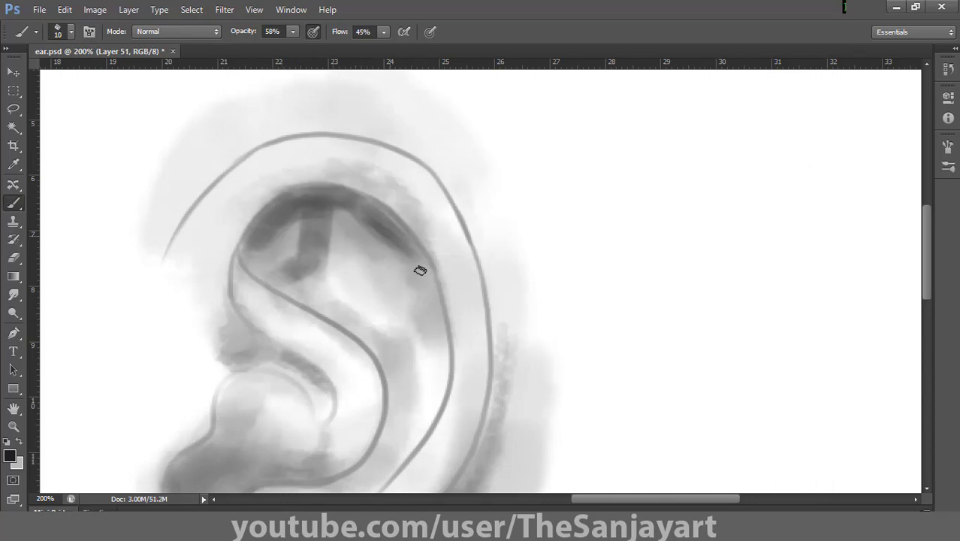
{"action": "left_click_drag", "start_coordinate": [384, 214], "coordinate": [441, 300]}
{"action": "left_click_drag", "start_coordinate": [420, 259], "coordinate": [448, 325]}
{"action": "mouse_move", "coordinate": [278, 207]}
{"action": "left_mouse_down"}
{"action": "mouse_move", "coordinate": [315, 191]}
{"action": "mouse_move", "coordinate": [374, 225]}
{"action": "left_mouse_up"}
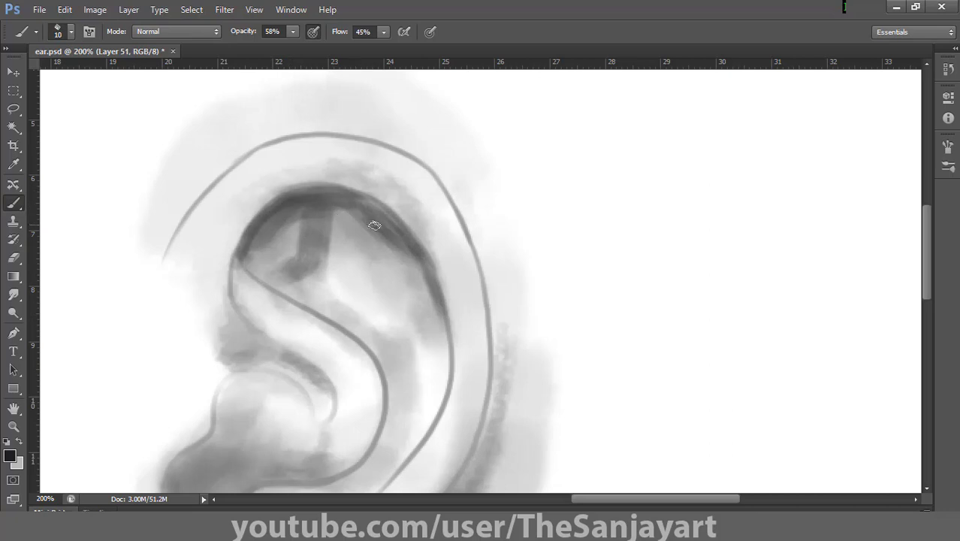
Step: Fill the front part of the wider ear's upper hollow and the start of the fold below it with dark grey
{"action": "left_click_drag", "start_coordinate": [278, 281], "coordinate": [248, 297]}
{"action": "key", "text": "bracketright"}
{"action": "mouse_move", "coordinate": [295, 267]}
{"action": "left_mouse_down"}
{"action": "mouse_move", "coordinate": [317, 273]}
{"action": "mouse_move", "coordinate": [294, 218]}
{"action": "mouse_move", "coordinate": [283, 271]}
{"action": "mouse_move", "coordinate": [268, 251]}
{"action": "mouse_move", "coordinate": [307, 262]}
{"action": "mouse_move", "coordinate": [319, 215]}
{"action": "mouse_move", "coordinate": [317, 276]}
{"action": "left_mouse_up"}
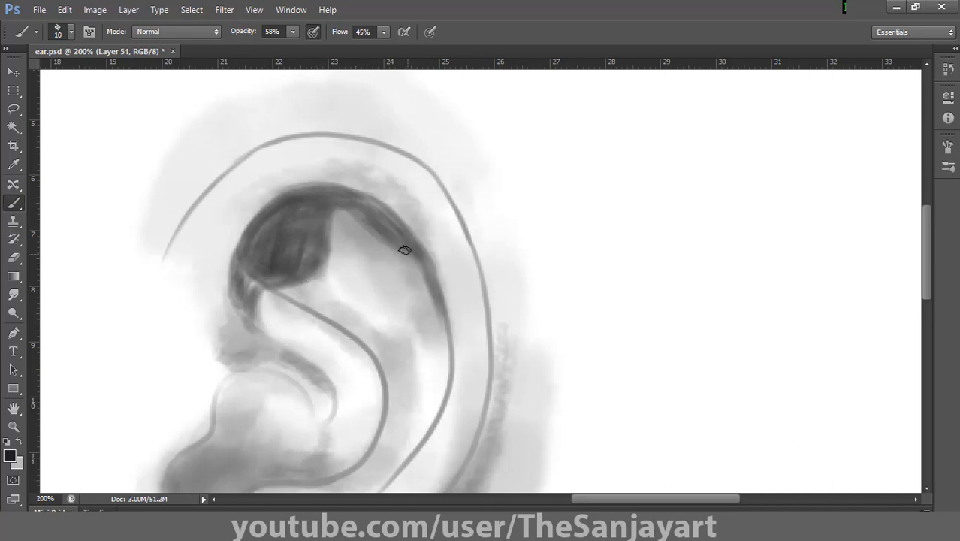
Step: Extend the inner-rim shadow down to its lower end and deepen it to near black at the top
{"action": "mouse_move", "coordinate": [405, 250]}
{"action": "left_mouse_down"}
{"action": "mouse_move", "coordinate": [449, 370]}
{"action": "mouse_move", "coordinate": [440, 406]}
{"action": "left_mouse_up"}
{"action": "mouse_move", "coordinate": [445, 335]}
{"action": "left_mouse_down"}
{"action": "mouse_move", "coordinate": [431, 401]}
{"action": "mouse_move", "coordinate": [385, 477]}
{"action": "left_mouse_up"}
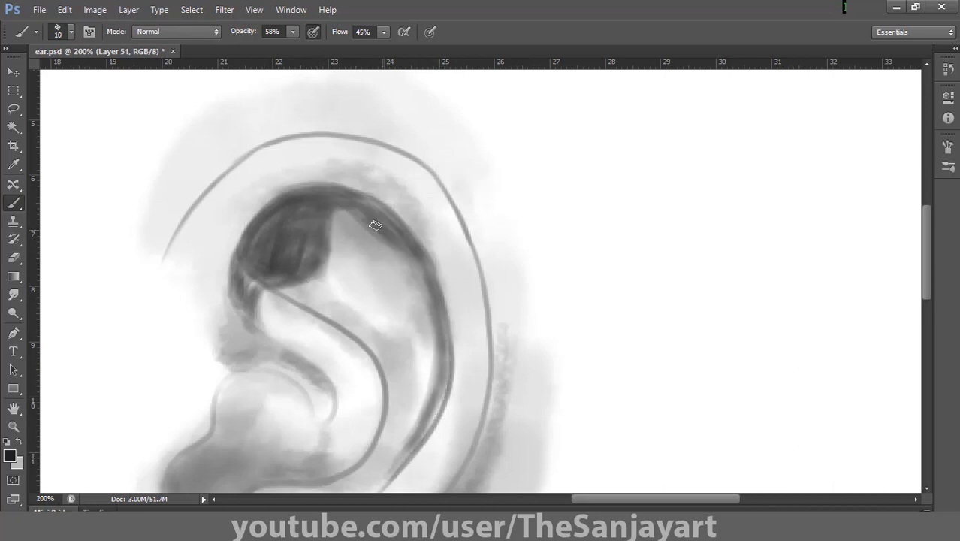
{"action": "mouse_move", "coordinate": [399, 242]}
{"action": "left_mouse_down"}
{"action": "mouse_move", "coordinate": [438, 313]}
{"action": "mouse_move", "coordinate": [408, 250]}
{"action": "mouse_move", "coordinate": [259, 246]}
{"action": "mouse_move", "coordinate": [264, 266]}
{"action": "mouse_move", "coordinate": [251, 269]}
{"action": "mouse_move", "coordinate": [291, 194]}
{"action": "mouse_move", "coordinate": [442, 340]}
{"action": "mouse_move", "coordinate": [418, 435]}
{"action": "mouse_move", "coordinate": [412, 420]}
{"action": "left_mouse_up"}
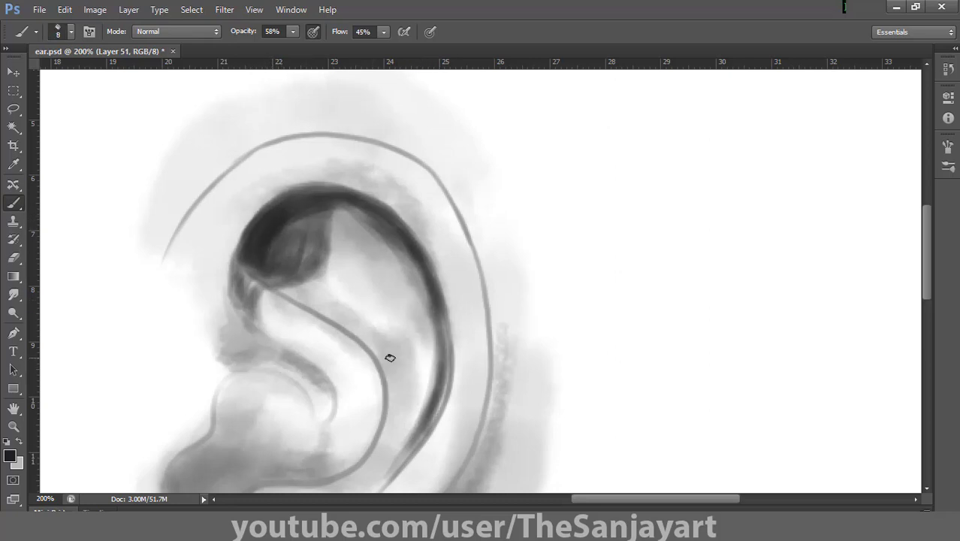
Step: Darken the edge of the wider ear's curved inner fold and the small hollow at its front
{"action": "mouse_move", "coordinate": [388, 357]}
{"action": "left_mouse_down"}
{"action": "mouse_move", "coordinate": [372, 364]}
{"action": "mouse_move", "coordinate": [373, 378]}
{"action": "mouse_move", "coordinate": [314, 317]}
{"action": "left_mouse_up"}
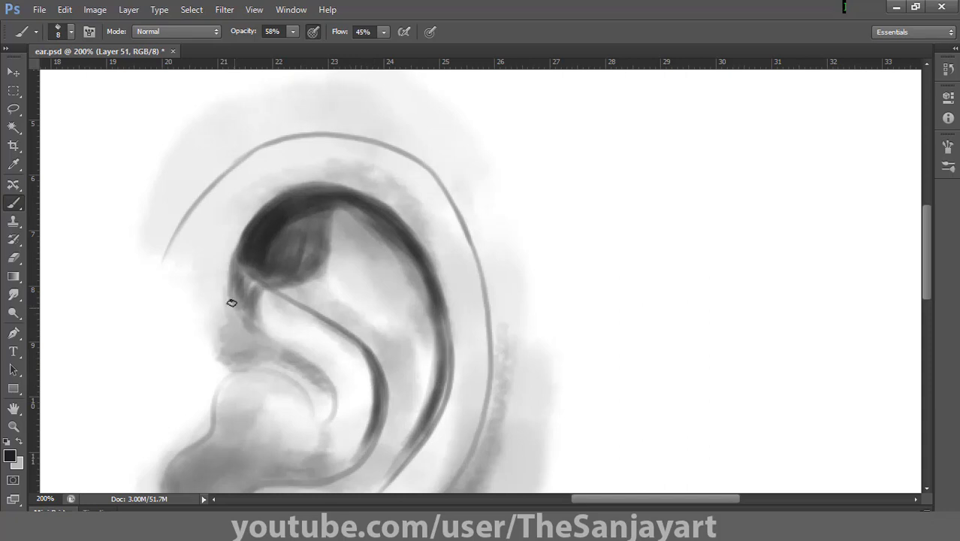
{"action": "mouse_move", "coordinate": [237, 368]}
{"action": "left_mouse_down"}
{"action": "mouse_move", "coordinate": [278, 342]}
{"action": "mouse_move", "coordinate": [229, 358]}
{"action": "mouse_move", "coordinate": [253, 364]}
{"action": "mouse_move", "coordinate": [266, 342]}
{"action": "mouse_move", "coordinate": [267, 354]}
{"action": "mouse_move", "coordinate": [242, 332]}
{"action": "mouse_move", "coordinate": [300, 317]}
{"action": "mouse_move", "coordinate": [257, 343]}
{"action": "mouse_move", "coordinate": [214, 340]}
{"action": "mouse_move", "coordinate": [221, 320]}
{"action": "mouse_move", "coordinate": [229, 349]}
{"action": "left_mouse_up"}
{"action": "key", "text": "bracketright"}
{"action": "key", "text": "bracketright"}
{"action": "key", "text": "bracketright"}
Step: Shade the groove under the wider ear's inner fold and darken the lower front notch with a size 10 brush
{"action": "left_click_drag", "start_coordinate": [302, 420], "coordinate": [351, 266]}
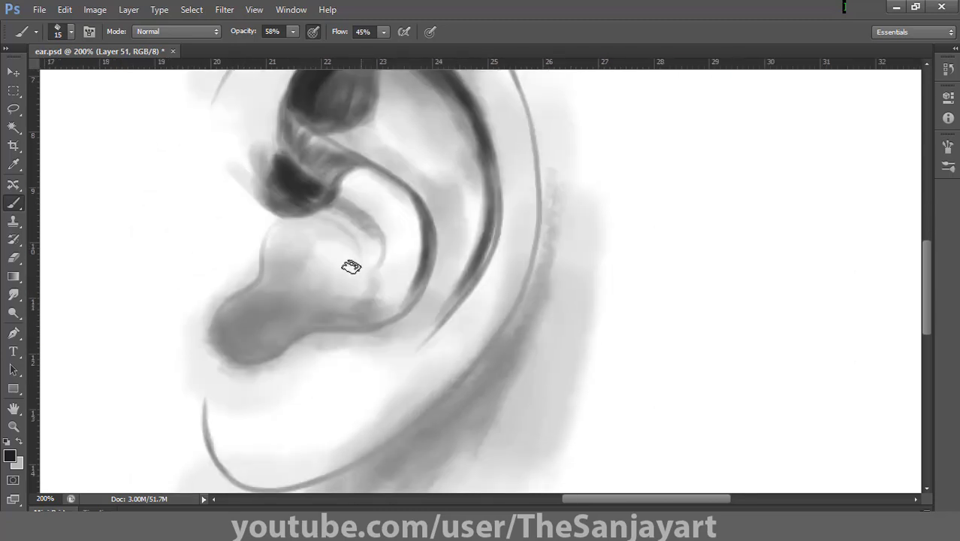
{"action": "mouse_move", "coordinate": [300, 219]}
{"action": "left_mouse_down"}
{"action": "mouse_move", "coordinate": [364, 243]}
{"action": "mouse_move", "coordinate": [349, 264]}
{"action": "left_mouse_up"}
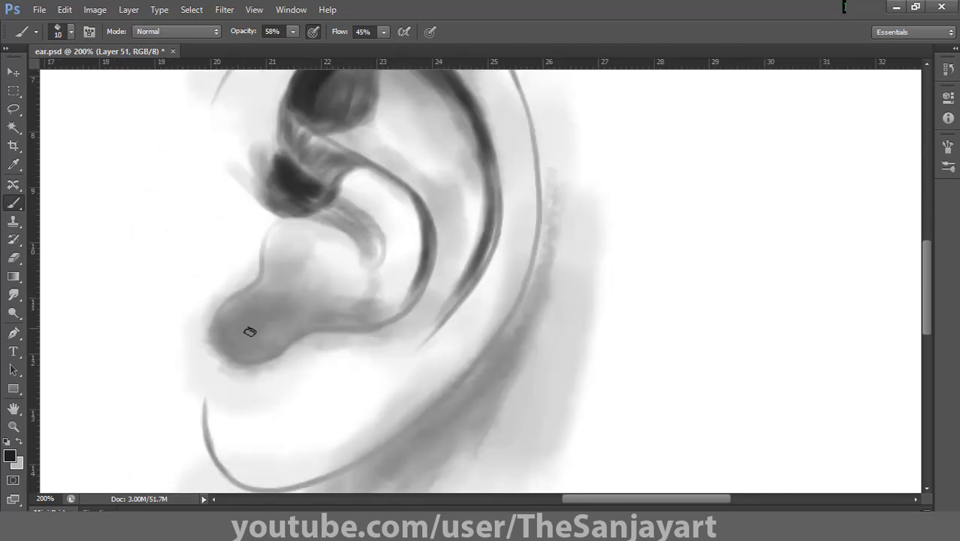
{"action": "mouse_move", "coordinate": [249, 333]}
{"action": "left_mouse_down"}
{"action": "mouse_move", "coordinate": [286, 325]}
{"action": "mouse_move", "coordinate": [270, 347]}
{"action": "mouse_move", "coordinate": [334, 314]}
{"action": "mouse_move", "coordinate": [300, 308]}
{"action": "mouse_move", "coordinate": [330, 323]}
{"action": "mouse_move", "coordinate": [406, 294]}
{"action": "mouse_move", "coordinate": [387, 304]}
{"action": "mouse_move", "coordinate": [382, 242]}
{"action": "mouse_move", "coordinate": [356, 256]}
{"action": "mouse_move", "coordinate": [355, 270]}
{"action": "mouse_move", "coordinate": [366, 260]}
{"action": "mouse_move", "coordinate": [280, 224]}
{"action": "mouse_move", "coordinate": [283, 272]}
{"action": "mouse_move", "coordinate": [309, 250]}
{"action": "mouse_move", "coordinate": [275, 259]}
{"action": "mouse_move", "coordinate": [271, 229]}
{"action": "mouse_move", "coordinate": [251, 232]}
{"action": "mouse_move", "coordinate": [257, 253]}
{"action": "mouse_move", "coordinate": [233, 310]}
{"action": "mouse_move", "coordinate": [261, 302]}
{"action": "mouse_move", "coordinate": [234, 321]}
{"action": "mouse_move", "coordinate": [278, 325]}
{"action": "mouse_move", "coordinate": [231, 315]}
{"action": "mouse_move", "coordinate": [306, 314]}
{"action": "mouse_move", "coordinate": [300, 247]}
{"action": "mouse_move", "coordinate": [273, 281]}
{"action": "mouse_move", "coordinate": [412, 282]}
{"action": "mouse_move", "coordinate": [319, 304]}
{"action": "mouse_move", "coordinate": [313, 350]}
{"action": "left_mouse_up"}
Step: Shade the wider ear's lobe and lower back edge, adjusting the brush size for each area
{"action": "key", "text": "bracketright"}
{"action": "key", "text": "bracketright"}
{"action": "key", "text": "bracketright"}
{"action": "mouse_move", "coordinate": [225, 444]}
{"action": "left_mouse_down"}
{"action": "mouse_move", "coordinate": [239, 468]}
{"action": "mouse_move", "coordinate": [356, 451]}
{"action": "mouse_move", "coordinate": [476, 347]}
{"action": "left_mouse_up"}
{"action": "key", "text": "bracketleft"}
{"action": "key", "text": "bracketleft"}
{"action": "mouse_move", "coordinate": [503, 296]}
{"action": "left_mouse_down"}
{"action": "mouse_move", "coordinate": [343, 465]}
{"action": "mouse_move", "coordinate": [393, 425]}
{"action": "left_mouse_up"}
Step: Lower the brush opacity to 37%, sample a grey from the ear, and softly shade its lobe and lower folds
{"action": "left_click", "coordinate": [294, 32]}
{"action": "left_click_drag", "start_coordinate": [303, 47], "coordinate": [287, 47]}
{"action": "key", "text": "bracketright"}
{"action": "key", "text": "bracketright"}
{"action": "key", "text": "bracketright"}
{"action": "key", "text": "bracketright"}
{"action": "left_click", "coordinate": [263, 359], "text": "alt"}
{"action": "mouse_move", "coordinate": [199, 302]}
{"action": "left_mouse_down"}
{"action": "mouse_move", "coordinate": [240, 392]}
{"action": "mouse_move", "coordinate": [247, 435]}
{"action": "mouse_move", "coordinate": [281, 399]}
{"action": "left_mouse_up"}
{"action": "mouse_move", "coordinate": [338, 427]}
{"action": "left_mouse_down"}
{"action": "mouse_move", "coordinate": [292, 416]}
{"action": "mouse_move", "coordinate": [357, 393]}
{"action": "mouse_move", "coordinate": [426, 342]}
{"action": "mouse_move", "coordinate": [442, 300]}
{"action": "left_mouse_up"}
{"action": "left_click_drag", "start_coordinate": [424, 209], "coordinate": [384, 352]}
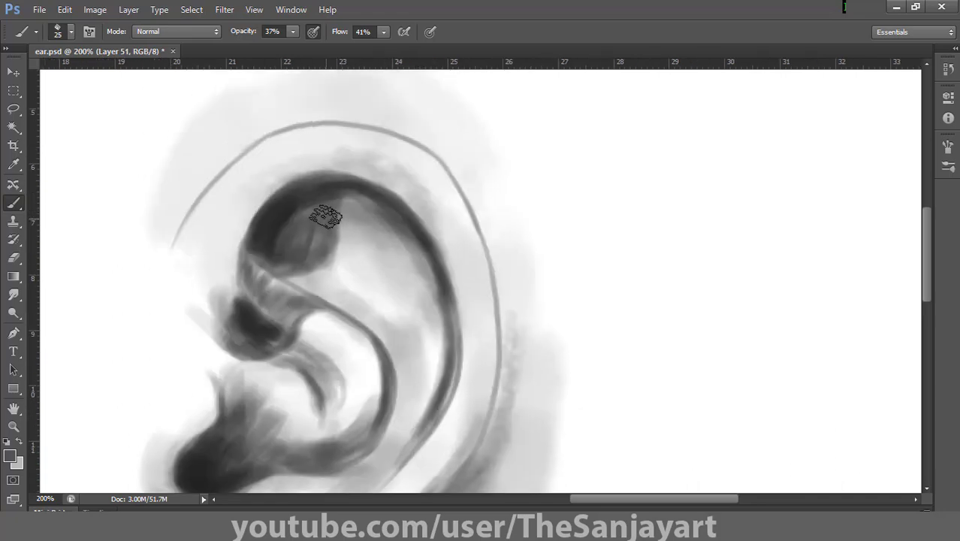
Step: Build up soft grey shading inside the wider ear's upper hollow and along the rim band above it
{"action": "left_click_drag", "start_coordinate": [371, 231], "coordinate": [434, 341]}
{"action": "left_click_drag", "start_coordinate": [429, 287], "coordinate": [429, 381]}
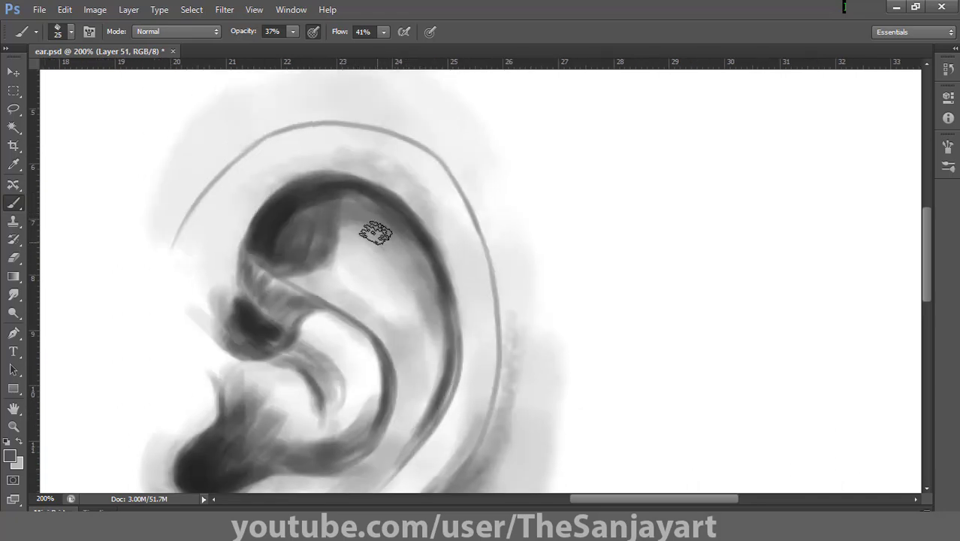
{"action": "mouse_move", "coordinate": [382, 230]}
{"action": "left_mouse_down"}
{"action": "mouse_move", "coordinate": [373, 274]}
{"action": "mouse_move", "coordinate": [320, 293]}
{"action": "mouse_move", "coordinate": [367, 300]}
{"action": "left_mouse_up"}
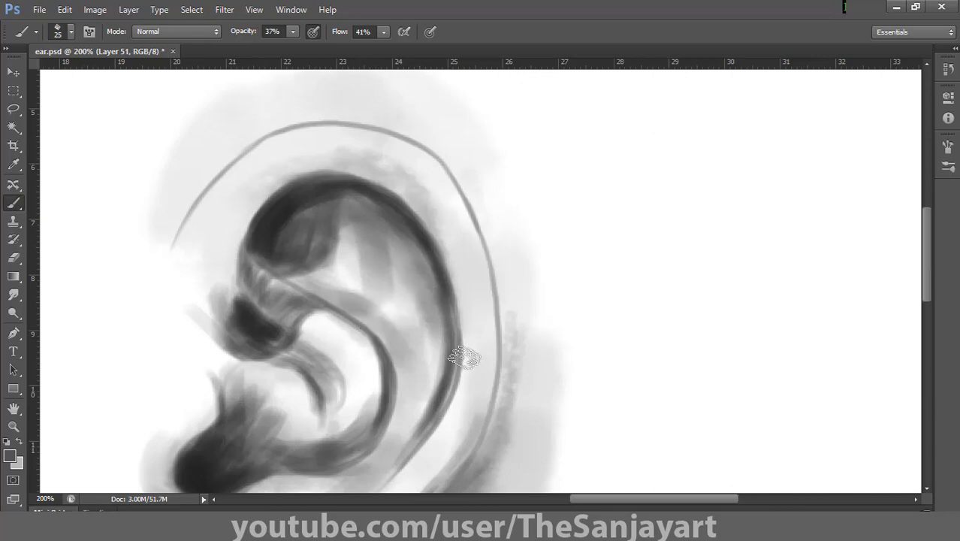
{"action": "mouse_move", "coordinate": [428, 396]}
{"action": "left_mouse_down"}
{"action": "mouse_move", "coordinate": [454, 238]}
{"action": "mouse_move", "coordinate": [483, 362]}
{"action": "left_mouse_up"}
{"action": "key", "text": "bracketleft"}
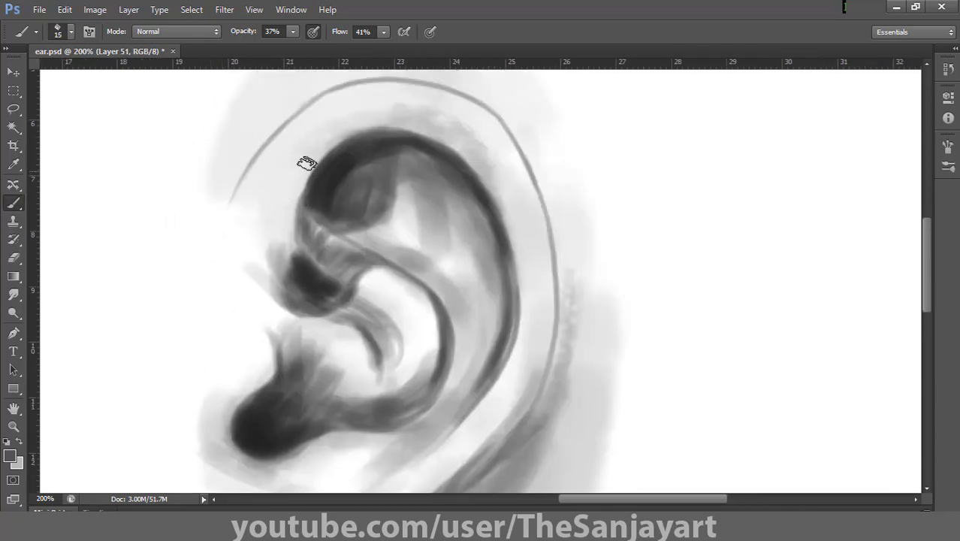
{"action": "mouse_move", "coordinate": [366, 123]}
{"action": "left_mouse_down"}
{"action": "mouse_move", "coordinate": [447, 131]}
{"action": "mouse_move", "coordinate": [461, 144]}
{"action": "mouse_move", "coordinate": [302, 163]}
{"action": "mouse_move", "coordinate": [404, 128]}
{"action": "left_mouse_up"}
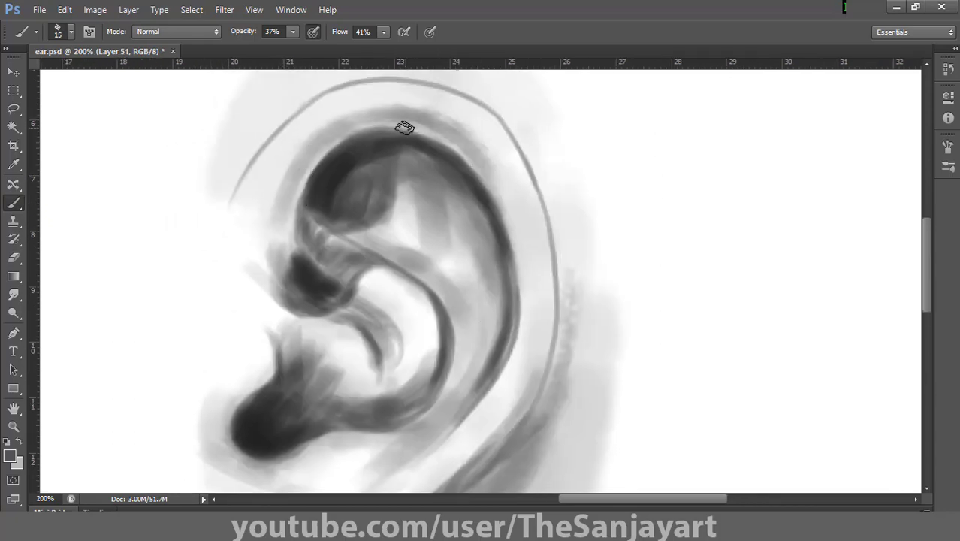
Step: Softly shade the front part of the wider ear's outer rim and the cheek area in front of it with a larger brush
{"action": "mouse_move", "coordinate": [489, 148]}
{"action": "left_mouse_down"}
{"action": "mouse_move", "coordinate": [346, 137]}
{"action": "mouse_move", "coordinate": [433, 124]}
{"action": "mouse_move", "coordinate": [300, 191]}
{"action": "mouse_move", "coordinate": [289, 187]}
{"action": "mouse_move", "coordinate": [283, 219]}
{"action": "mouse_move", "coordinate": [276, 143]}
{"action": "mouse_move", "coordinate": [270, 166]}
{"action": "mouse_move", "coordinate": [264, 154]}
{"action": "mouse_move", "coordinate": [326, 109]}
{"action": "mouse_move", "coordinate": [244, 254]}
{"action": "mouse_move", "coordinate": [252, 194]}
{"action": "mouse_move", "coordinate": [239, 281]}
{"action": "mouse_move", "coordinate": [229, 277]}
{"action": "mouse_move", "coordinate": [261, 307]}
{"action": "mouse_move", "coordinate": [227, 287]}
{"action": "left_mouse_up"}
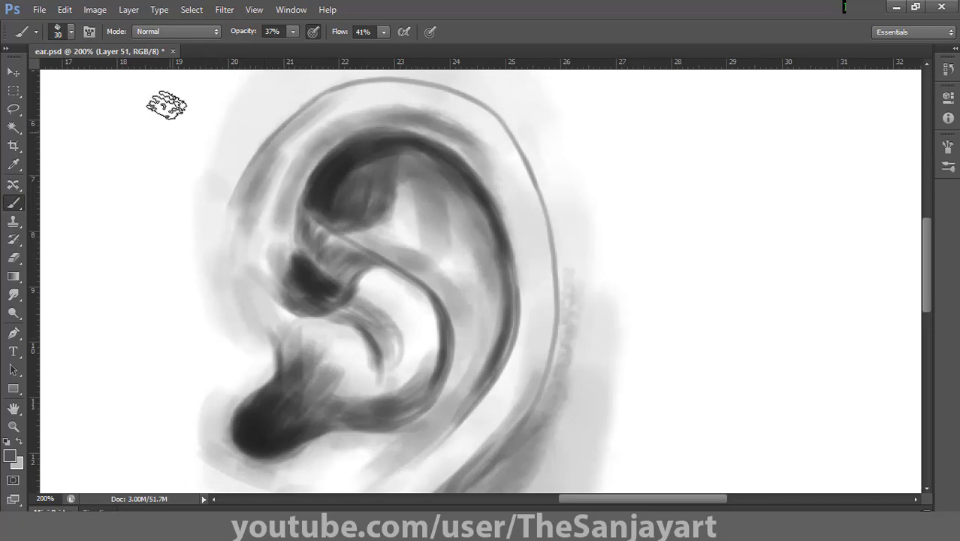
{"action": "mouse_move", "coordinate": [165, 103]}
{"action": "left_mouse_down"}
{"action": "mouse_move", "coordinate": [177, 289]}
{"action": "mouse_move", "coordinate": [251, 351]}
{"action": "left_mouse_up"}
{"action": "left_click_drag", "start_coordinate": [365, 157], "coordinate": [318, 247]}
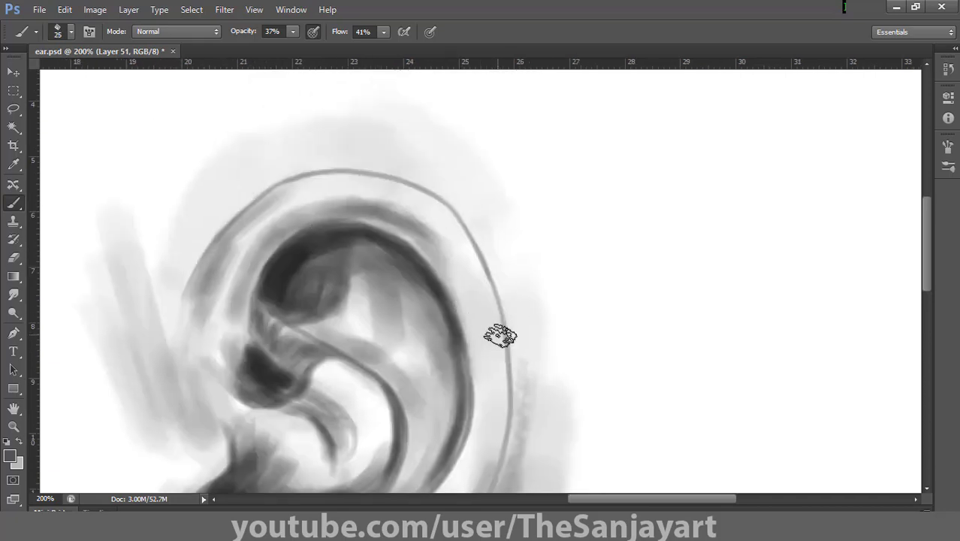
Step: Shade the back rim band of the wider ear just inside its outline with a size 10 brush
{"action": "key", "text": "bracketleft"}
{"action": "key", "text": "bracketleft"}
{"action": "mouse_move", "coordinate": [485, 366]}
{"action": "left_mouse_down"}
{"action": "mouse_move", "coordinate": [478, 287]}
{"action": "mouse_move", "coordinate": [497, 437]}
{"action": "left_mouse_up"}
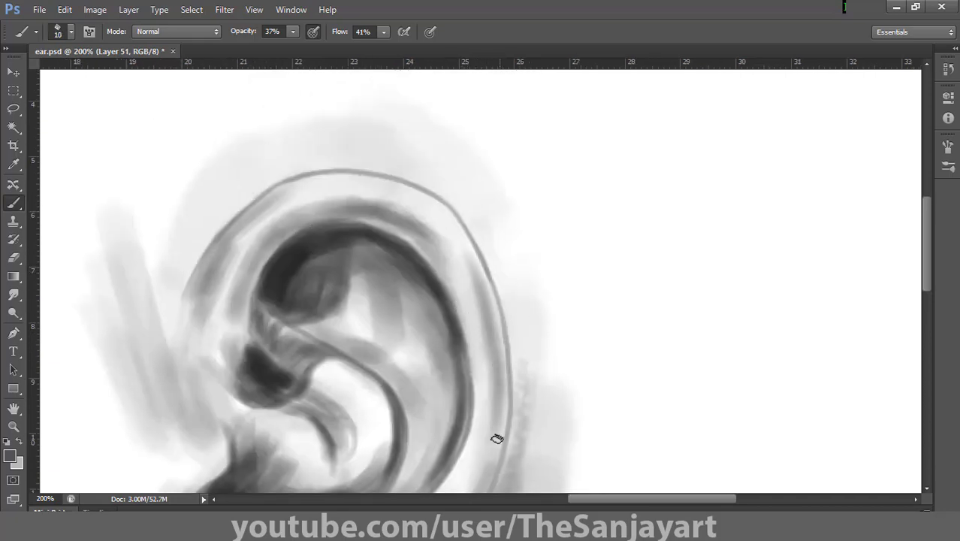
{"action": "mouse_move", "coordinate": [455, 263]}
{"action": "left_mouse_down"}
{"action": "mouse_move", "coordinate": [468, 128]}
{"action": "mouse_move", "coordinate": [474, 203]}
{"action": "left_mouse_up"}
{"action": "mouse_move", "coordinate": [475, 277]}
{"action": "left_mouse_down"}
{"action": "mouse_move", "coordinate": [463, 174]}
{"action": "mouse_move", "coordinate": [460, 230]}
{"action": "left_mouse_up"}
{"action": "left_click_drag", "start_coordinate": [457, 176], "coordinate": [467, 256]}
{"action": "mouse_move", "coordinate": [425, 344]}
{"action": "left_mouse_down"}
{"action": "mouse_move", "coordinate": [359, 414]}
{"action": "mouse_move", "coordinate": [412, 366]}
{"action": "left_mouse_up"}
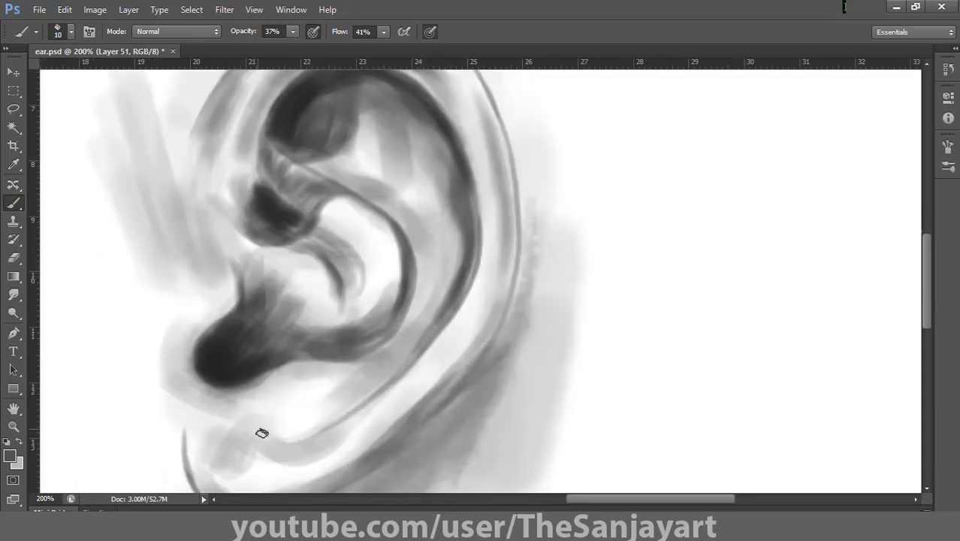
{"action": "double_click", "coordinate": [13, 410]}
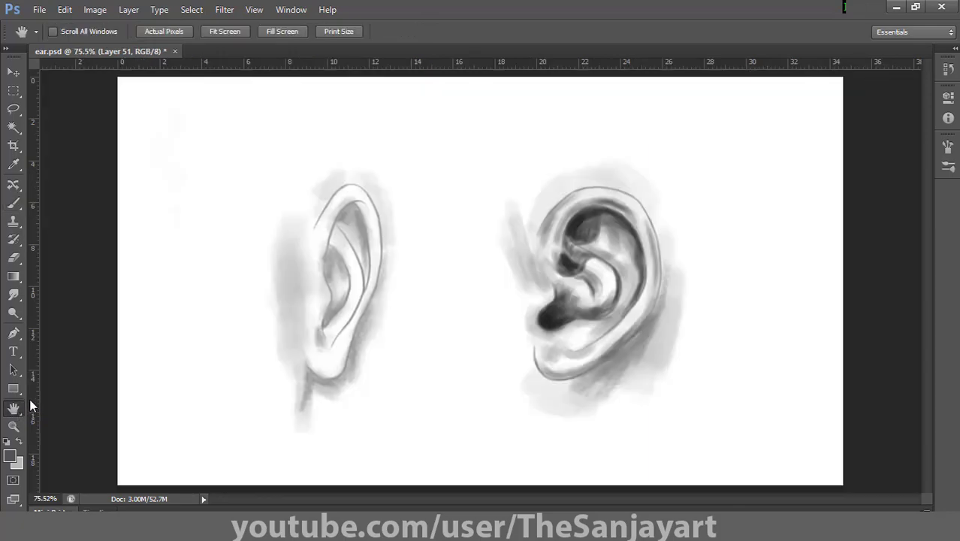
Step: Darken the contour under the wider ear's lobe and shade the neck area directly below it
{"action": "double_click", "coordinate": [503, 349], "text": "ctrl"}
{"action": "key", "text": "b"}
{"action": "mouse_move", "coordinate": [498, 347]}
{"action": "left_mouse_down"}
{"action": "mouse_move", "coordinate": [375, 330]}
{"action": "mouse_move", "coordinate": [332, 277]}
{"action": "mouse_move", "coordinate": [373, 363]}
{"action": "left_mouse_up"}
{"action": "mouse_move", "coordinate": [341, 298]}
{"action": "left_mouse_down"}
{"action": "mouse_move", "coordinate": [360, 319]}
{"action": "mouse_move", "coordinate": [445, 318]}
{"action": "mouse_move", "coordinate": [360, 312]}
{"action": "mouse_move", "coordinate": [365, 324]}
{"action": "mouse_move", "coordinate": [438, 323]}
{"action": "mouse_move", "coordinate": [363, 327]}
{"action": "mouse_move", "coordinate": [423, 332]}
{"action": "mouse_move", "coordinate": [456, 310]}
{"action": "mouse_move", "coordinate": [442, 320]}
{"action": "mouse_move", "coordinate": [450, 288]}
{"action": "mouse_move", "coordinate": [457, 318]}
{"action": "mouse_move", "coordinate": [550, 222]}
{"action": "left_mouse_up"}
{"action": "mouse_move", "coordinate": [363, 308]}
{"action": "left_mouse_down"}
{"action": "mouse_move", "coordinate": [486, 301]}
{"action": "mouse_move", "coordinate": [584, 214]}
{"action": "mouse_move", "coordinate": [535, 265]}
{"action": "mouse_move", "coordinate": [346, 306]}
{"action": "mouse_move", "coordinate": [354, 315]}
{"action": "mouse_move", "coordinate": [436, 310]}
{"action": "mouse_move", "coordinate": [412, 329]}
{"action": "mouse_move", "coordinate": [547, 248]}
{"action": "left_mouse_up"}
{"action": "left_click_drag", "start_coordinate": [340, 299], "coordinate": [365, 387]}
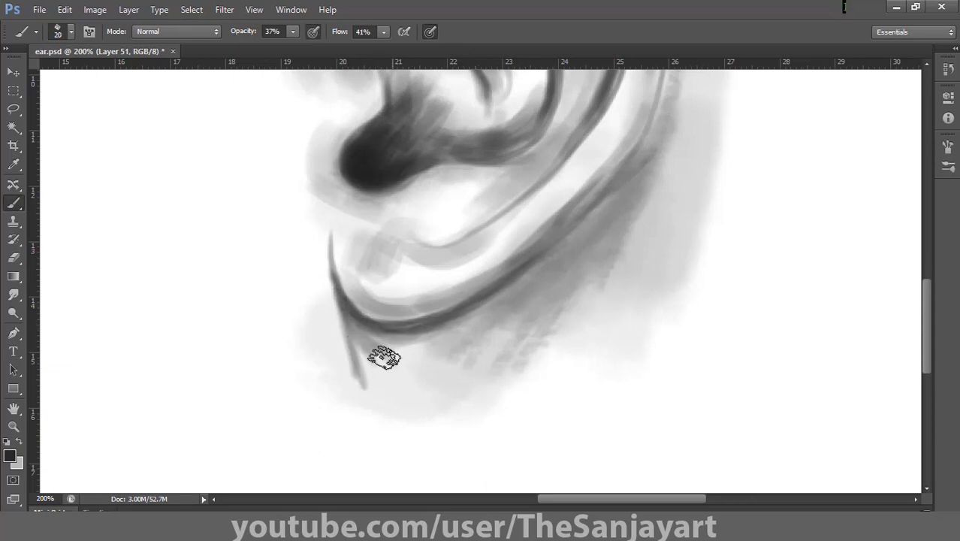
{"action": "mouse_move", "coordinate": [368, 332]}
{"action": "left_mouse_down"}
{"action": "mouse_move", "coordinate": [363, 372]}
{"action": "mouse_move", "coordinate": [399, 385]}
{"action": "mouse_move", "coordinate": [604, 207]}
{"action": "left_mouse_up"}
{"action": "left_click", "coordinate": [431, 32]}
{"action": "key", "text": "]"}
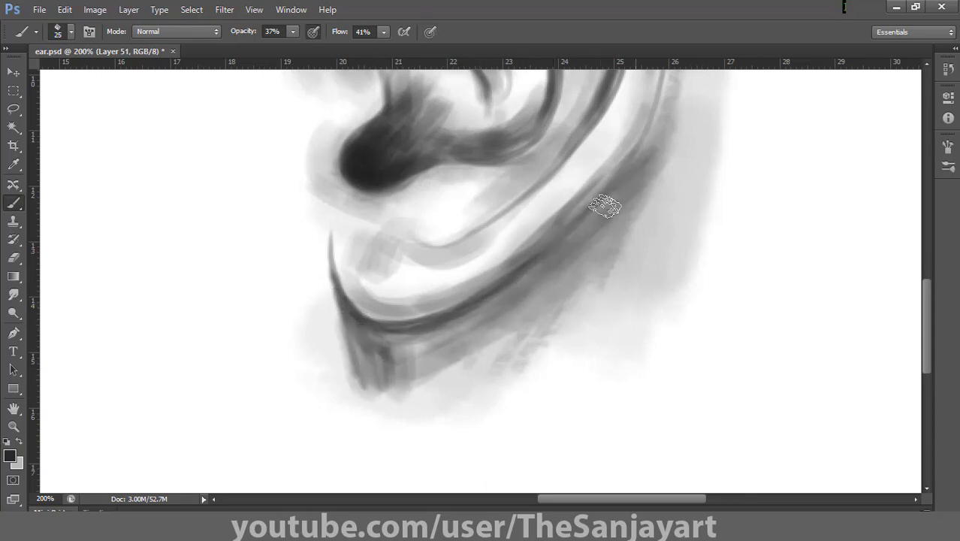
Step: Raise the brush opacity to 57% and the flow to 80%, and paint a dark cast shadow beneath the wider ear's lower back edge
{"action": "key", "text": "bracketleft"}
{"action": "left_click_drag", "start_coordinate": [293, 31], "coordinate": [311, 48]}
{"action": "left_click", "coordinate": [383, 31]}
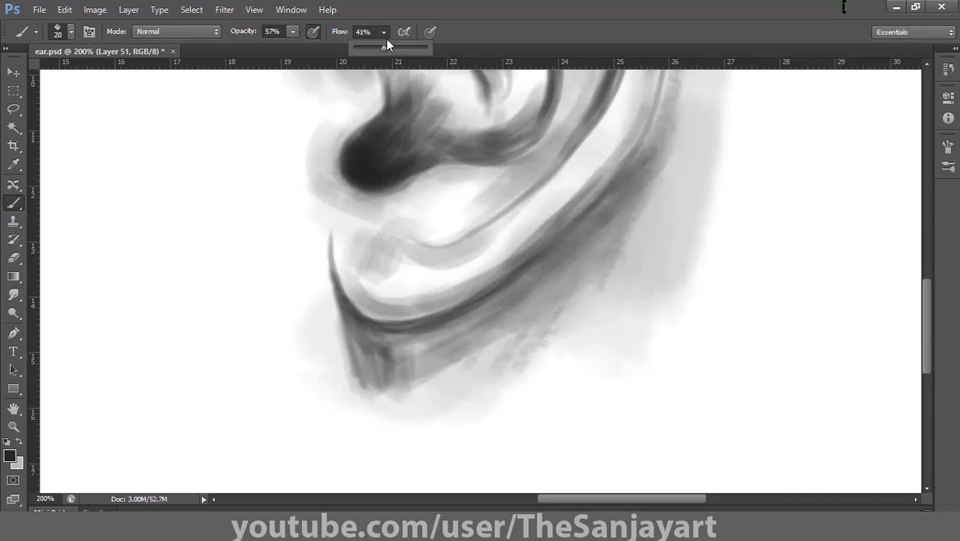
{"action": "left_click_drag", "start_coordinate": [387, 45], "coordinate": [415, 46]}
{"action": "key", "text": "bracketright"}
{"action": "mouse_move", "coordinate": [611, 200]}
{"action": "left_mouse_down"}
{"action": "mouse_move", "coordinate": [570, 253]}
{"action": "mouse_move", "coordinate": [620, 194]}
{"action": "mouse_move", "coordinate": [415, 343]}
{"action": "left_mouse_up"}
{"action": "left_click_drag", "start_coordinate": [616, 75], "coordinate": [487, 335]}
Step: Extend the dark cast shadow upward along the back edge of the wider ear
{"action": "key", "text": "p"}
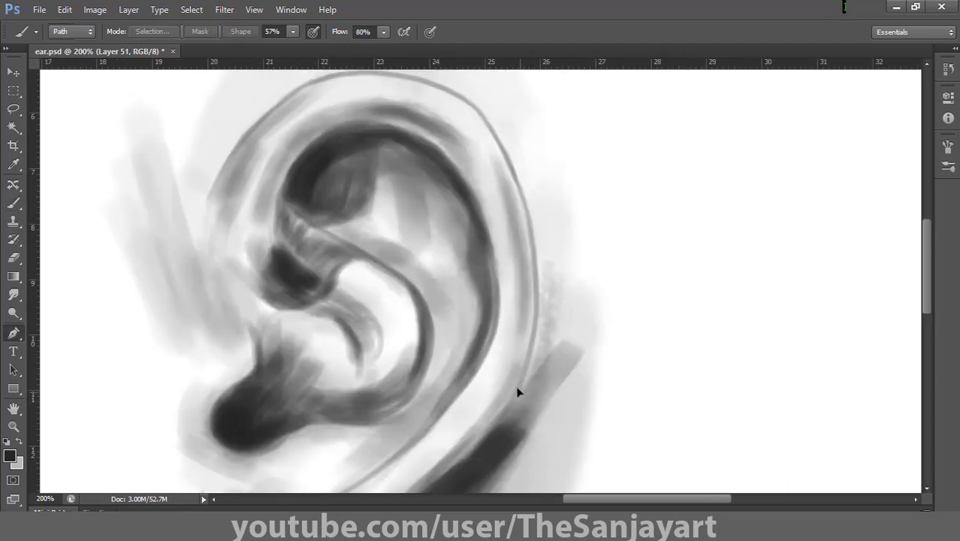
{"action": "mouse_move", "coordinate": [559, 284]}
{"action": "left_mouse_down"}
{"action": "mouse_move", "coordinate": [539, 373]}
{"action": "mouse_move", "coordinate": [504, 224]}
{"action": "left_mouse_up"}
{"action": "key", "text": "ctrl+z"}
{"action": "key", "text": "b"}
{"action": "mouse_move", "coordinate": [522, 152]}
{"action": "left_mouse_down"}
{"action": "mouse_move", "coordinate": [479, 277]}
{"action": "mouse_move", "coordinate": [501, 223]}
{"action": "mouse_move", "coordinate": [402, 337]}
{"action": "mouse_move", "coordinate": [486, 228]}
{"action": "left_mouse_up"}
Step: Strengthen the wider ear's lower outer contour and the groove line inside its rim with a size 9 brush
{"action": "key", "text": "bracketleft"}
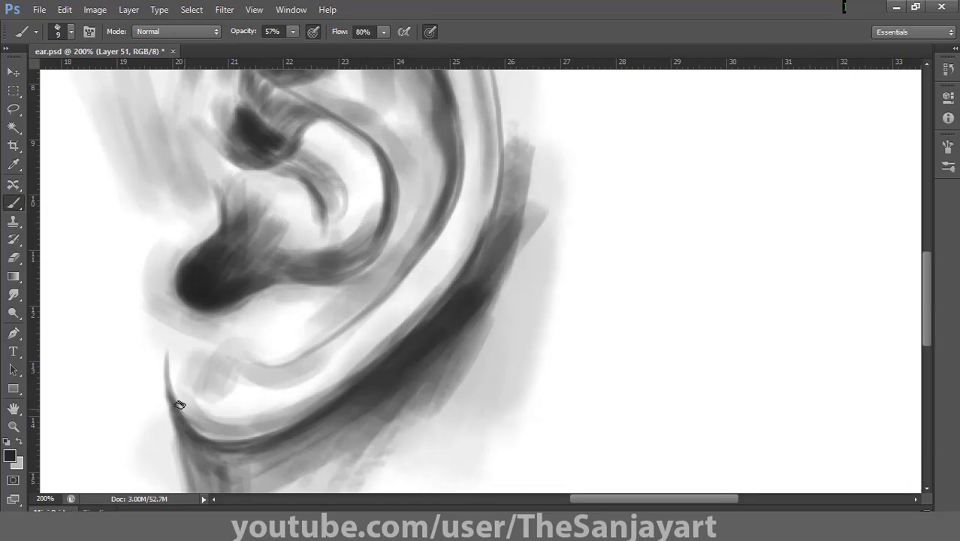
{"action": "left_click_drag", "start_coordinate": [493, 182], "coordinate": [398, 350]}
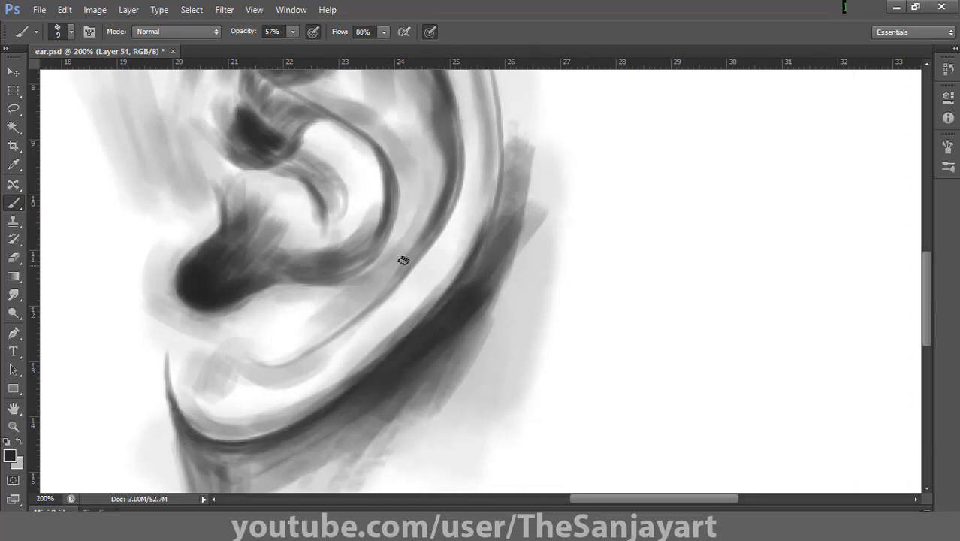
{"action": "mouse_move", "coordinate": [403, 261]}
{"action": "left_mouse_down"}
{"action": "mouse_move", "coordinate": [395, 283]}
{"action": "mouse_move", "coordinate": [281, 358]}
{"action": "left_mouse_up"}
{"action": "left_click_drag", "start_coordinate": [454, 136], "coordinate": [391, 370]}
{"action": "key", "text": "m"}
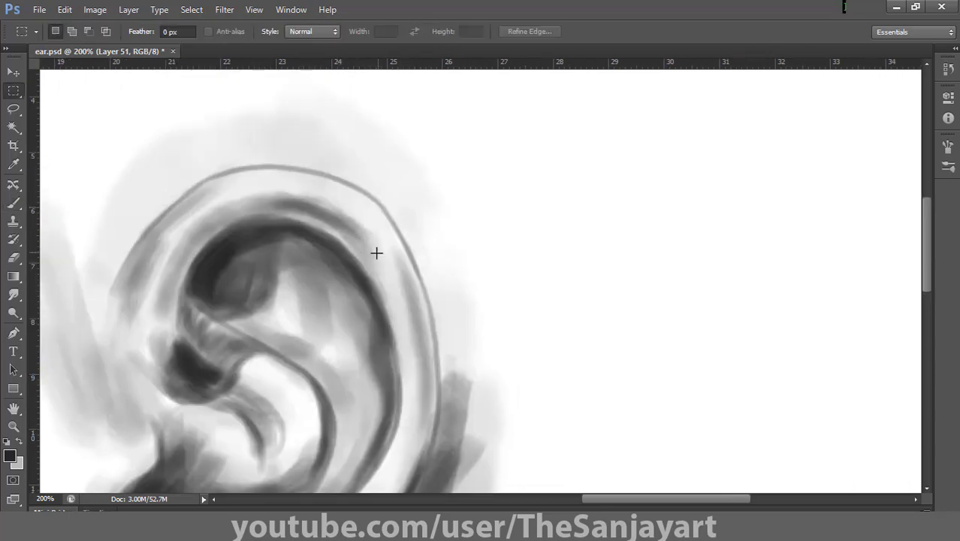
{"action": "left_click_drag", "start_coordinate": [301, 240], "coordinate": [444, 227]}
{"action": "left_click_drag", "start_coordinate": [403, 155], "coordinate": [414, 196]}
{"action": "left_click", "coordinate": [412, 208]}
{"action": "double_click", "coordinate": [14, 408]}
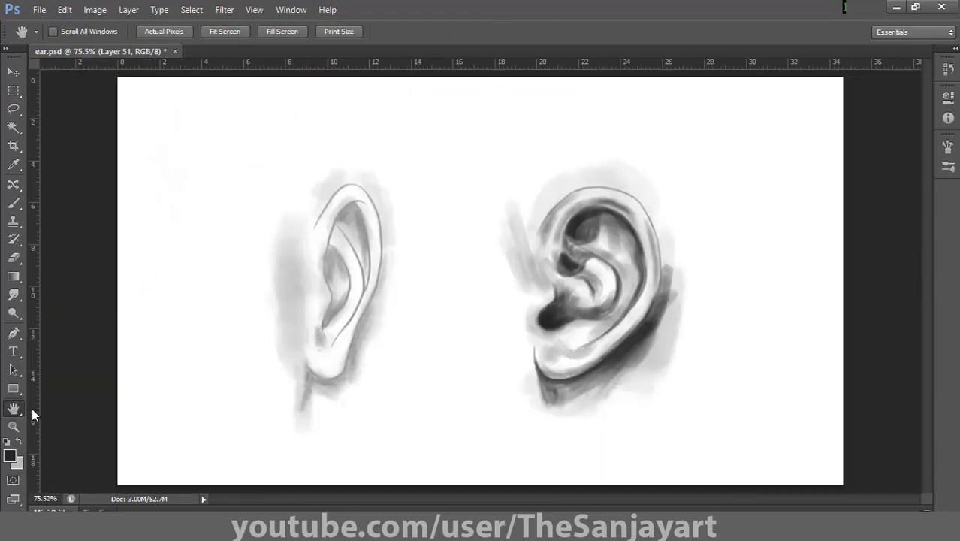
Step: Add thin hatching strokes on the cheek in front of the wider ear and around its lower front notch
{"action": "key", "text": "z"}
{"action": "double_click", "coordinate": [585, 223]}
{"action": "left_click_drag", "start_coordinate": [474, 304], "coordinate": [479, 199]}
{"action": "key", "text": "b"}
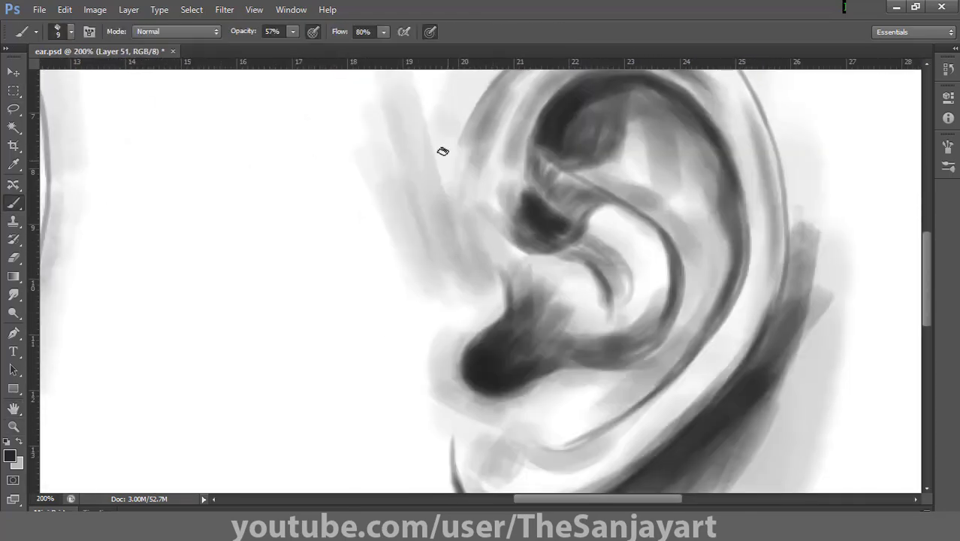
{"action": "left_click_drag", "start_coordinate": [442, 291], "coordinate": [417, 166]}
{"action": "left_click_drag", "start_coordinate": [436, 284], "coordinate": [415, 207]}
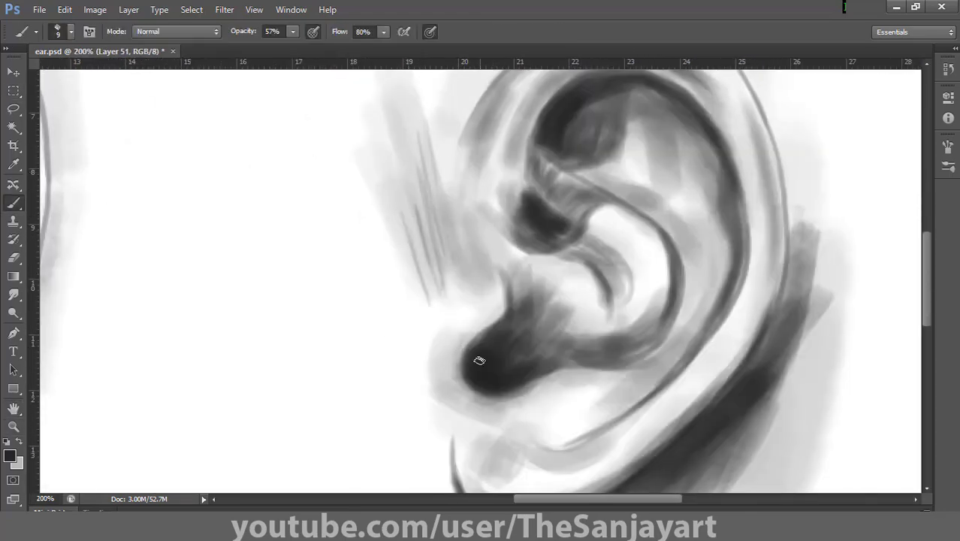
{"action": "left_click_drag", "start_coordinate": [453, 388], "coordinate": [446, 345]}
{"action": "left_click_drag", "start_coordinate": [430, 321], "coordinate": [447, 410]}
Step: Hatch fine strokes below the wider ear's lobe, in the shadow behind the ear, and along its inner fold
{"action": "left_click_drag", "start_coordinate": [507, 357], "coordinate": [487, 147]}
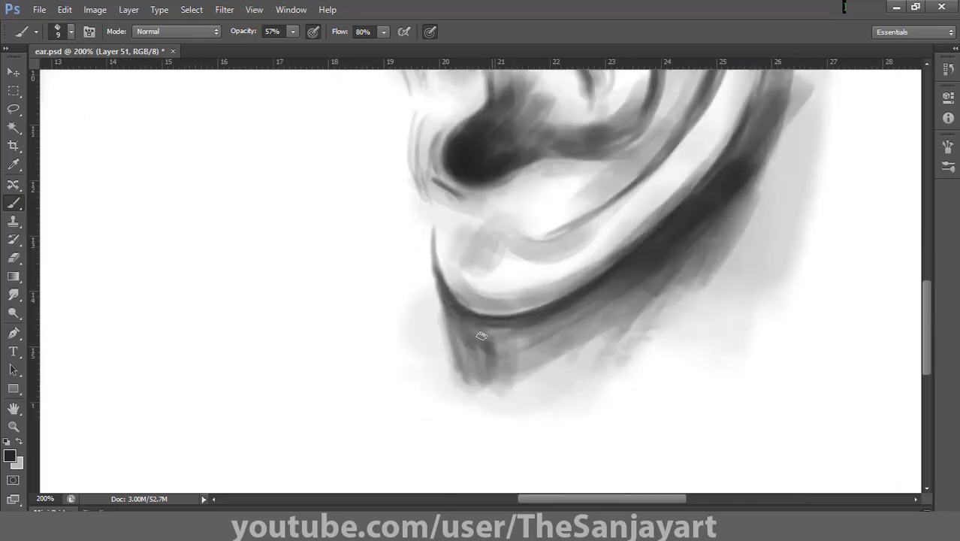
{"action": "left_click_drag", "start_coordinate": [436, 236], "coordinate": [442, 371]}
{"action": "left_click_drag", "start_coordinate": [436, 248], "coordinate": [435, 383]}
{"action": "left_click_drag", "start_coordinate": [540, 347], "coordinate": [534, 412]}
{"action": "mouse_move", "coordinate": [651, 175]}
{"action": "left_mouse_down"}
{"action": "mouse_move", "coordinate": [533, 395]}
{"action": "mouse_move", "coordinate": [654, 276]}
{"action": "mouse_move", "coordinate": [641, 343]}
{"action": "left_mouse_up"}
{"action": "left_click_drag", "start_coordinate": [674, 252], "coordinate": [648, 348]}
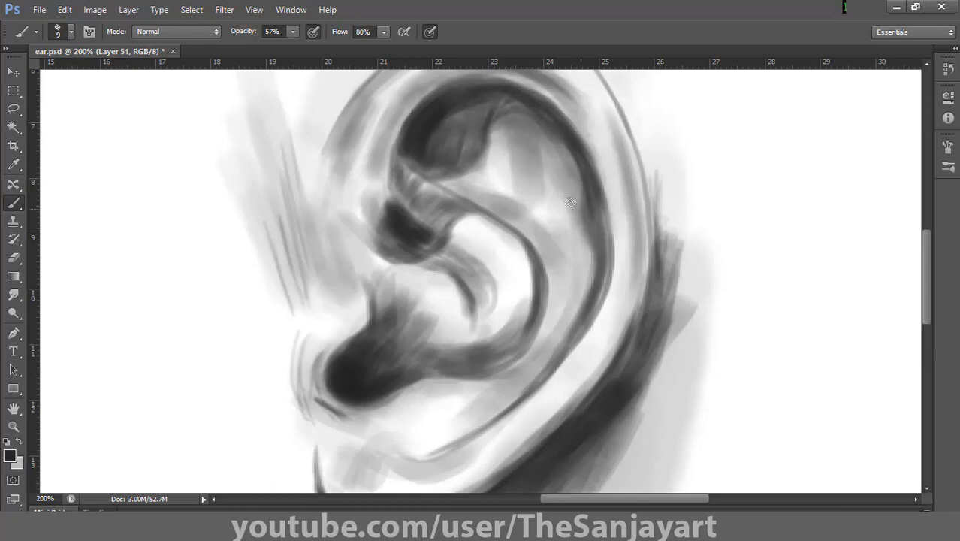
{"action": "left_click_drag", "start_coordinate": [561, 244], "coordinate": [539, 331]}
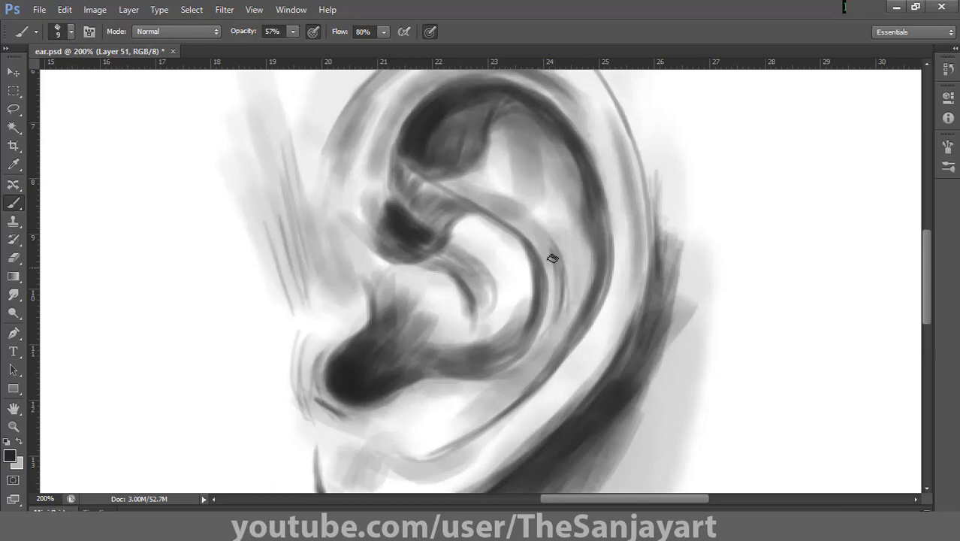
{"action": "double_click", "coordinate": [14, 408]}
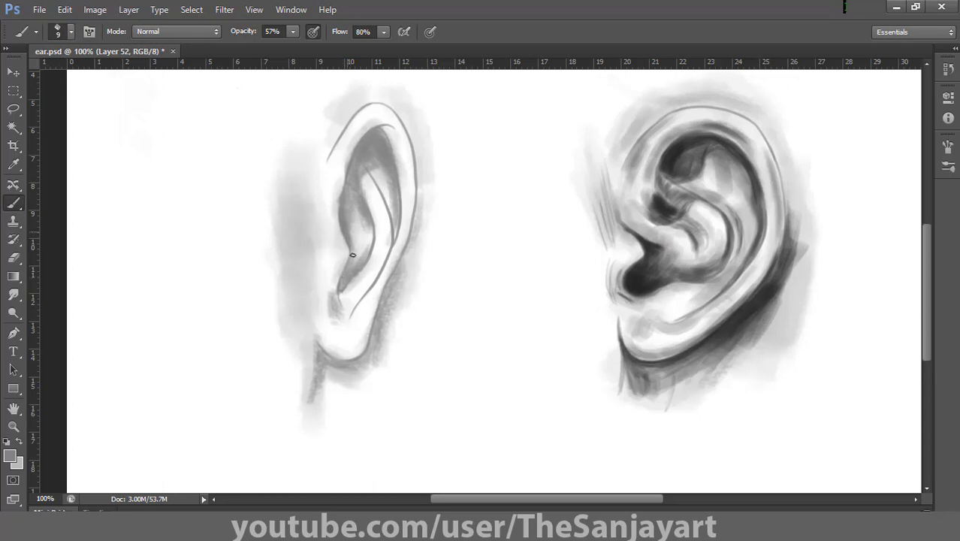
Step: Darken the narrow ear's upper hollow, the edges of its inner fold, and the front notch above the lobe
{"action": "key", "text": "z"}
{"action": "left_click", "coordinate": [377, 150]}
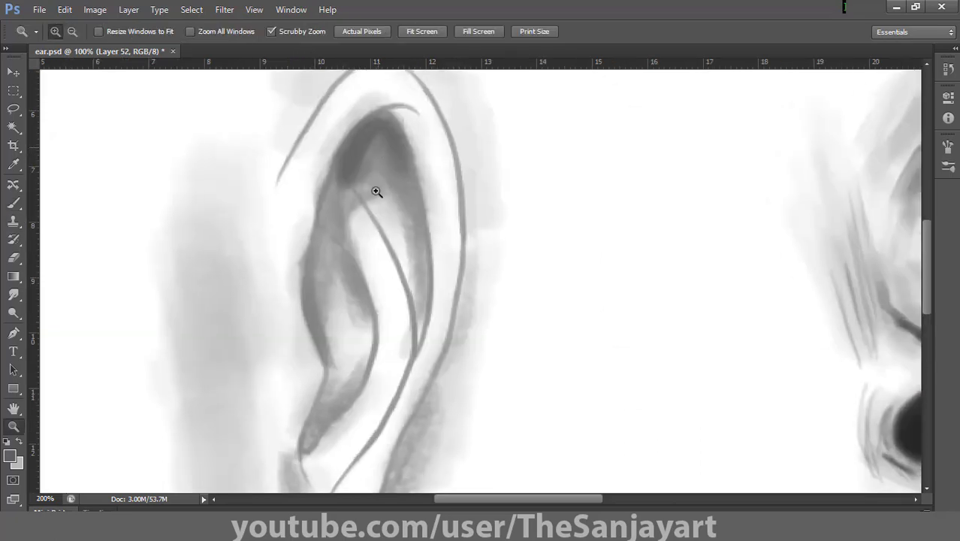
{"action": "left_click", "coordinate": [375, 191]}
{"action": "left_click_drag", "start_coordinate": [371, 135], "coordinate": [409, 204]}
{"action": "key", "text": "b"}
{"action": "left_click_drag", "start_coordinate": [354, 263], "coordinate": [359, 290]}
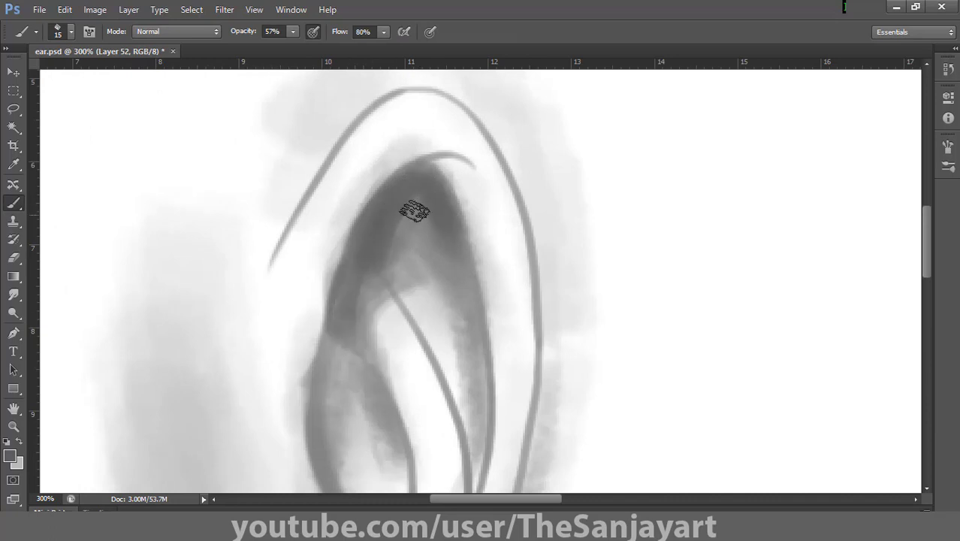
{"action": "mouse_move", "coordinate": [443, 301]}
{"action": "left_mouse_down"}
{"action": "mouse_move", "coordinate": [417, 190]}
{"action": "mouse_move", "coordinate": [435, 184]}
{"action": "mouse_move", "coordinate": [441, 377]}
{"action": "left_mouse_up"}
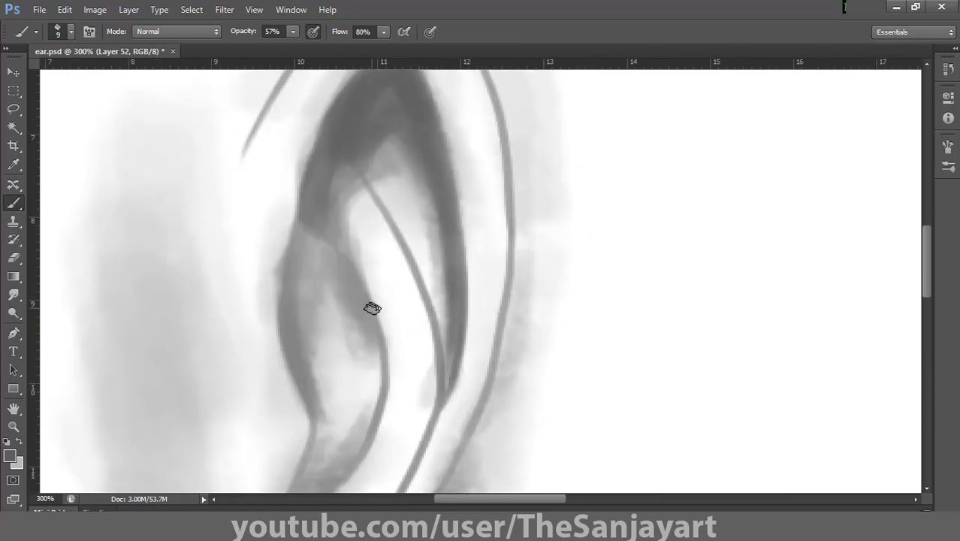
{"action": "mouse_move", "coordinate": [370, 344]}
{"action": "left_mouse_down"}
{"action": "mouse_move", "coordinate": [342, 253]}
{"action": "mouse_move", "coordinate": [341, 189]}
{"action": "mouse_move", "coordinate": [321, 200]}
{"action": "mouse_move", "coordinate": [307, 399]}
{"action": "mouse_move", "coordinate": [411, 194]}
{"action": "mouse_move", "coordinate": [397, 188]}
{"action": "mouse_move", "coordinate": [377, 343]}
{"action": "mouse_move", "coordinate": [454, 218]}
{"action": "mouse_move", "coordinate": [409, 308]}
{"action": "left_mouse_up"}
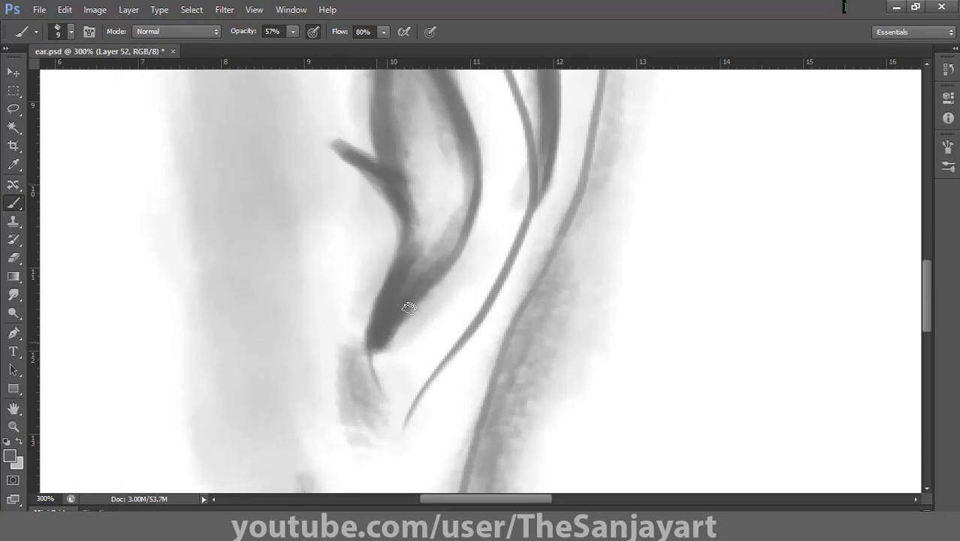
{"action": "double_click", "coordinate": [12, 411]}
Step: Sample a grey from the narrow ear and softly shade beside its inner fold with a size 15 brush
{"action": "key", "text": "z"}
{"action": "left_click", "coordinate": [299, 287]}
{"action": "left_click", "coordinate": [306, 279]}
{"action": "key", "text": "b"}
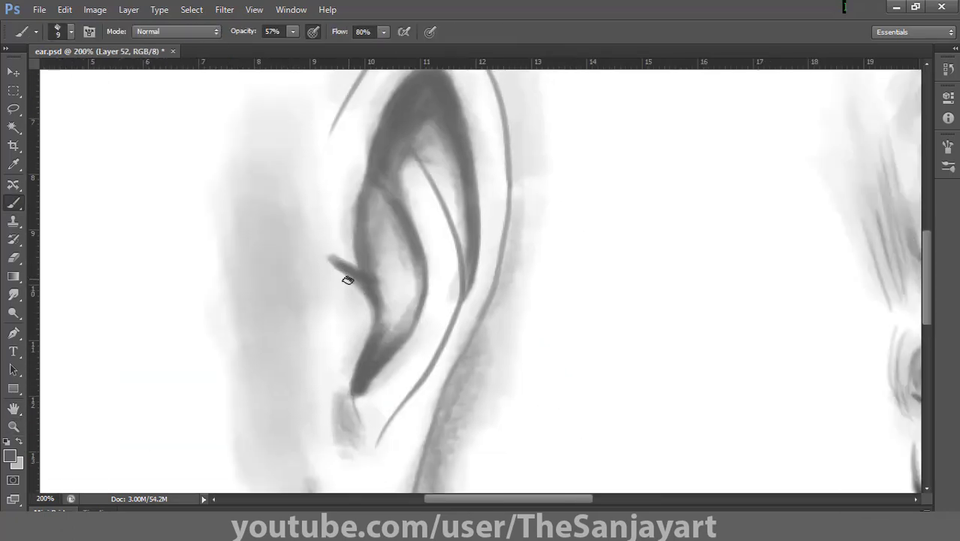
{"action": "key", "text": "]"}
{"action": "key", "text": "]"}
{"action": "left_click", "coordinate": [421, 266], "text": "alt"}
{"action": "left_click_drag", "start_coordinate": [411, 197], "coordinate": [420, 224]}
Step: Shade the narrow ear's lobe and the lower part of its outer rim with soft grey strokes
{"action": "left_click_drag", "start_coordinate": [339, 387], "coordinate": [326, 337]}
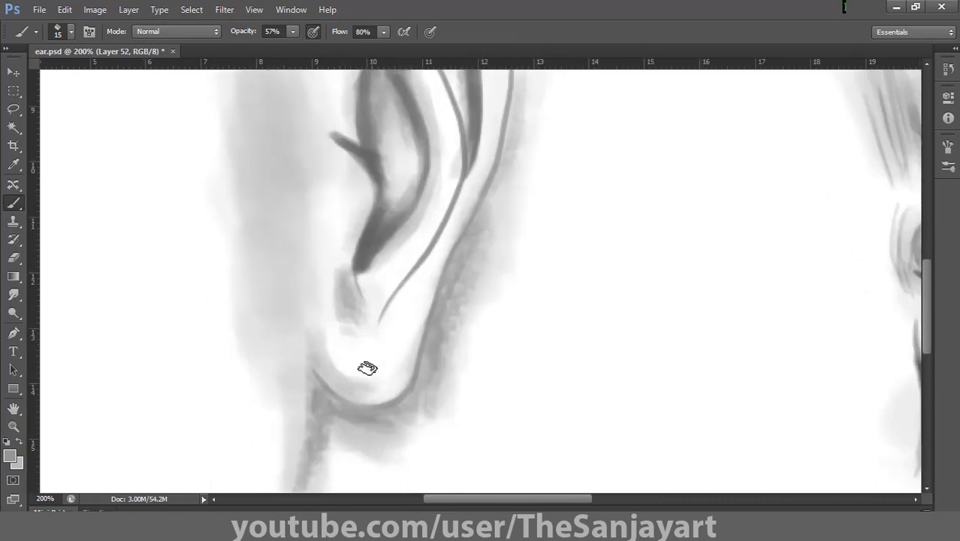
{"action": "mouse_move", "coordinate": [378, 394]}
{"action": "left_mouse_down"}
{"action": "mouse_move", "coordinate": [391, 312]}
{"action": "mouse_move", "coordinate": [343, 299]}
{"action": "mouse_move", "coordinate": [332, 359]}
{"action": "left_mouse_up"}
{"action": "left_click_drag", "start_coordinate": [450, 213], "coordinate": [413, 350]}
{"action": "mouse_move", "coordinate": [373, 180]}
{"action": "left_mouse_down"}
{"action": "mouse_move", "coordinate": [394, 183]}
{"action": "mouse_move", "coordinate": [416, 253]}
{"action": "mouse_move", "coordinate": [409, 223]}
{"action": "left_mouse_up"}
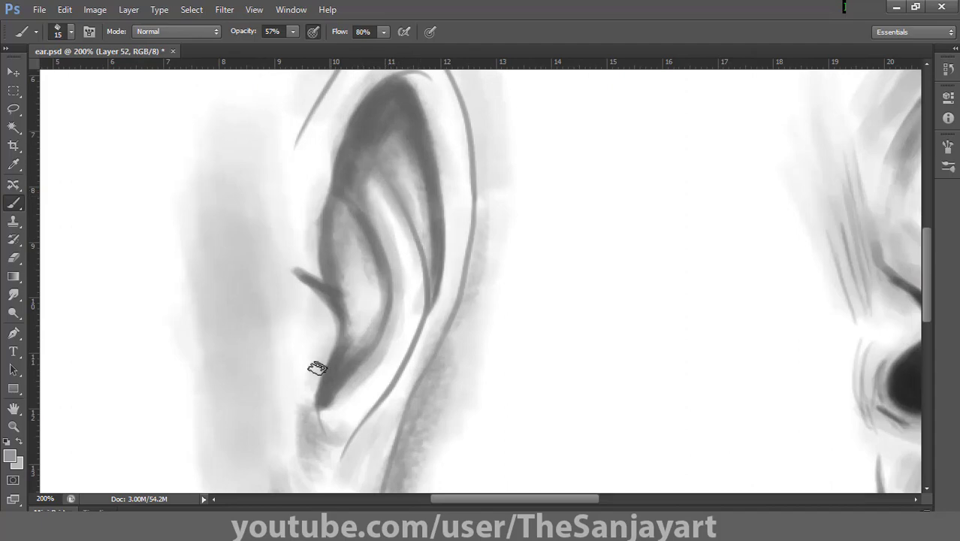
Step: Pick a new brush colour, lower the flow to 55%, and shade the narrow ear's lower inner fold and lobe edge
{"action": "left_click", "coordinate": [11, 456]}
{"action": "key", "text": "Return"}
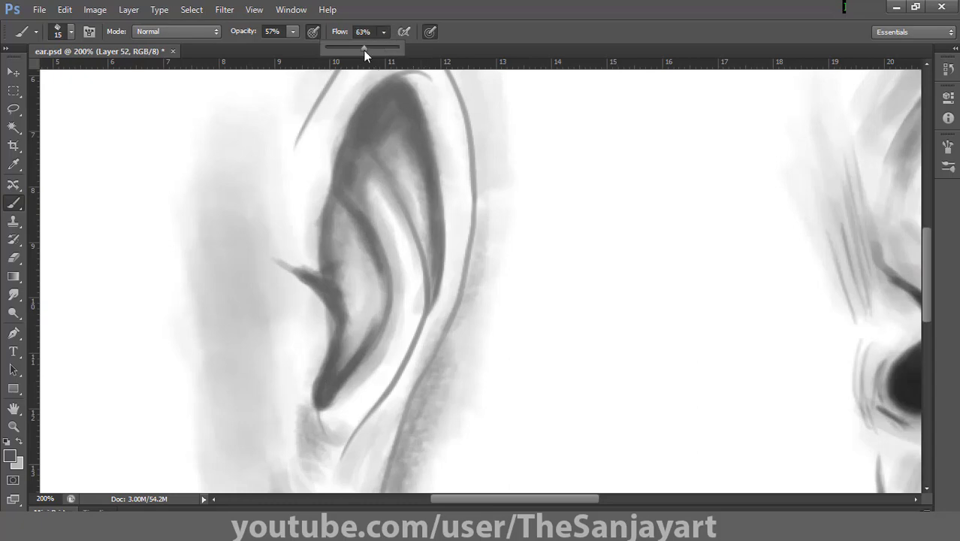
{"action": "left_click_drag", "start_coordinate": [364, 51], "coordinate": [358, 50]}
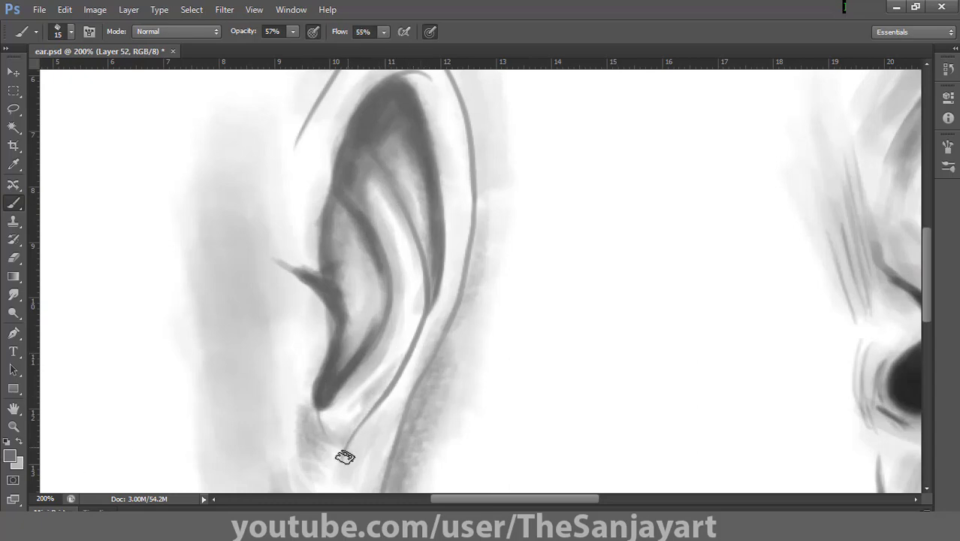
{"action": "left_click_drag", "start_coordinate": [401, 341], "coordinate": [399, 251]}
{"action": "mouse_move", "coordinate": [364, 419]}
{"action": "left_mouse_down"}
{"action": "mouse_move", "coordinate": [332, 435]}
{"action": "mouse_move", "coordinate": [396, 311]}
{"action": "left_mouse_up"}
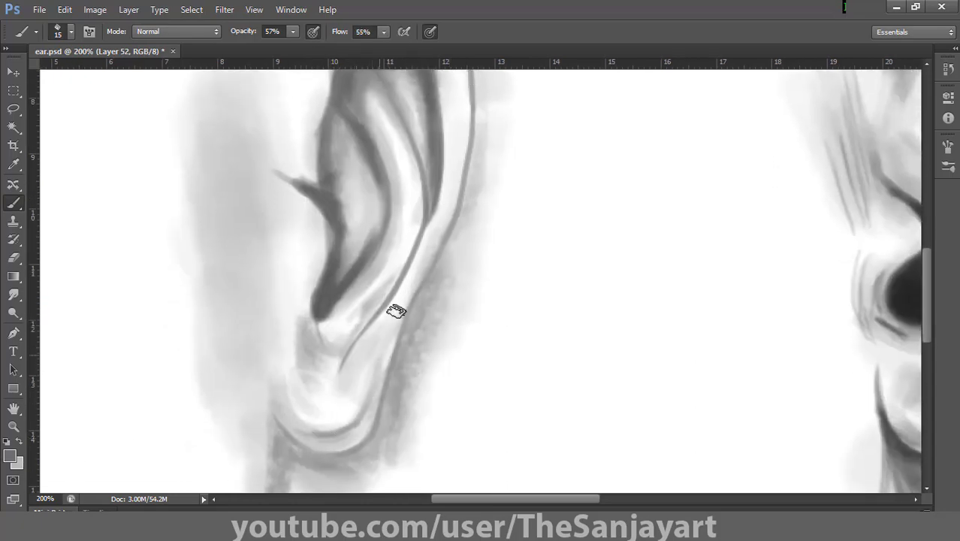
Step: Shade the narrow ear's outer rim band along its back, top and upper front edge
{"action": "left_click_drag", "start_coordinate": [459, 253], "coordinate": [433, 384]}
{"action": "left_click_drag", "start_coordinate": [415, 145], "coordinate": [435, 257]}
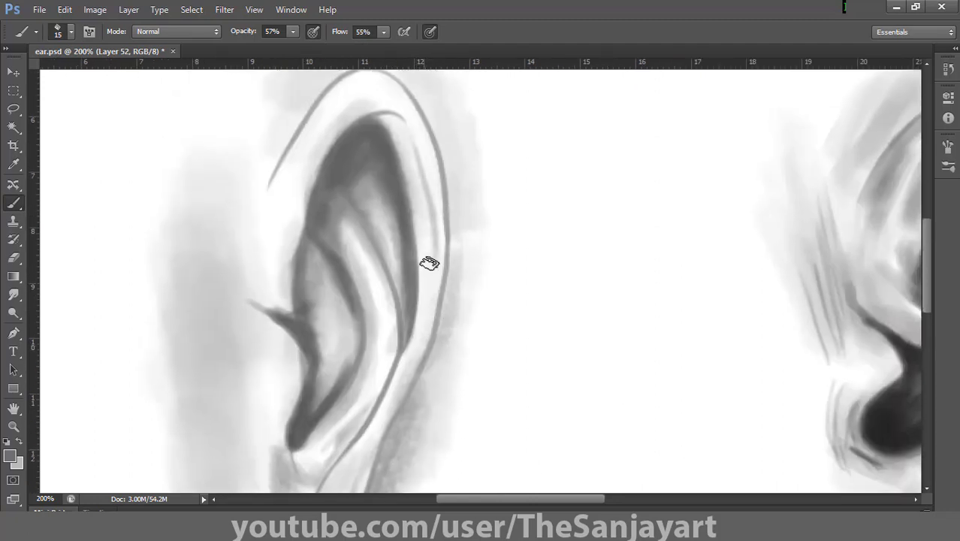
{"action": "left_click_drag", "start_coordinate": [346, 133], "coordinate": [369, 231]}
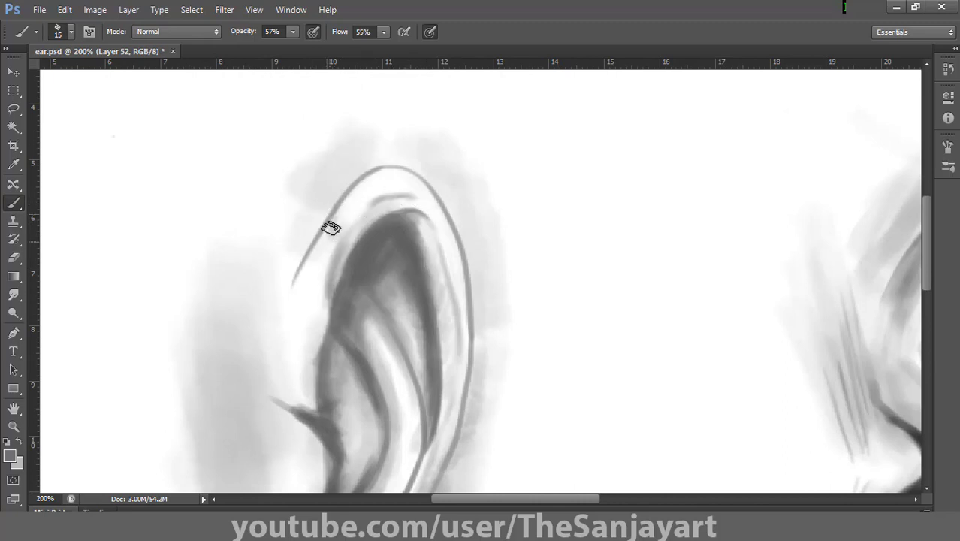
{"action": "mouse_move", "coordinate": [329, 227]}
{"action": "left_mouse_down"}
{"action": "mouse_move", "coordinate": [294, 290]}
{"action": "mouse_move", "coordinate": [385, 166]}
{"action": "left_mouse_up"}
{"action": "mouse_move", "coordinate": [436, 222]}
{"action": "left_mouse_down"}
{"action": "mouse_move", "coordinate": [422, 185]}
{"action": "mouse_move", "coordinate": [458, 286]}
{"action": "left_mouse_up"}
Step: Build up the grey shading on the narrow ear's lower folds, lobe and inner hollow
{"action": "left_click_drag", "start_coordinate": [439, 386], "coordinate": [430, 198]}
{"action": "left_click_drag", "start_coordinate": [387, 332], "coordinate": [354, 384]}
{"action": "left_click_drag", "start_coordinate": [277, 426], "coordinate": [290, 453]}
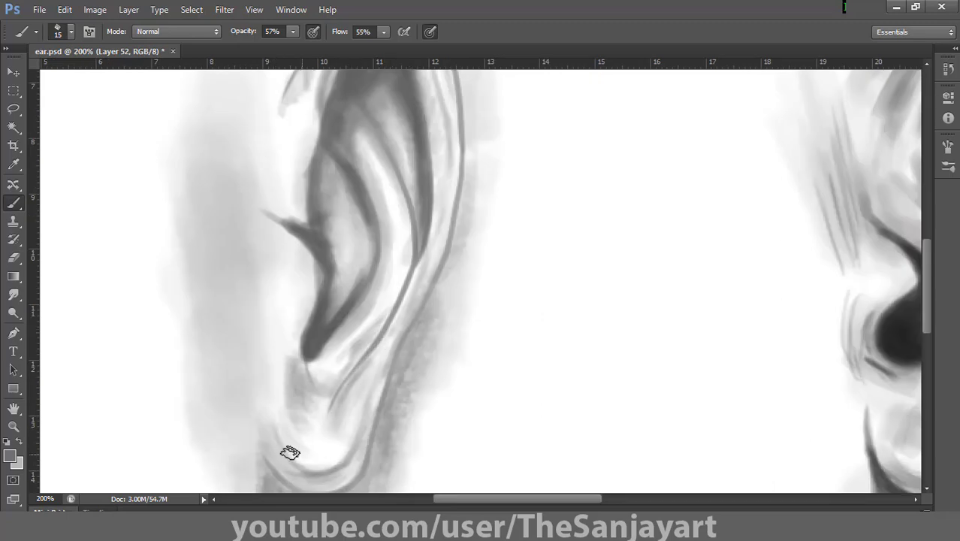
{"action": "scroll", "coordinate": [387, 281], "scroll_direction": "up", "scroll_amount": 5}
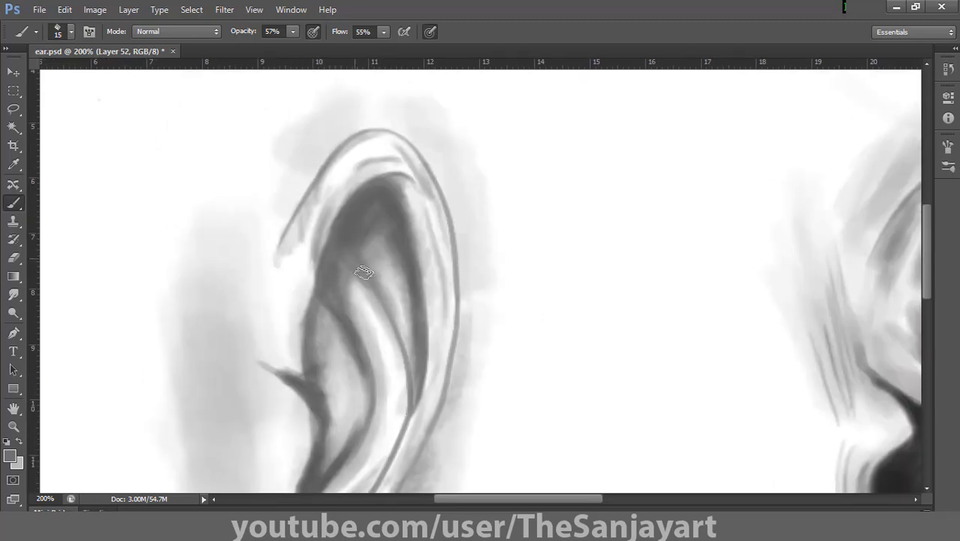
{"action": "mouse_move", "coordinate": [363, 272]}
{"action": "left_mouse_down"}
{"action": "mouse_move", "coordinate": [397, 344]}
{"action": "mouse_move", "coordinate": [379, 405]}
{"action": "left_mouse_up"}
{"action": "mouse_move", "coordinate": [403, 232]}
{"action": "left_mouse_down"}
{"action": "mouse_move", "coordinate": [417, 293]}
{"action": "mouse_move", "coordinate": [410, 413]}
{"action": "left_mouse_up"}
{"action": "double_click", "coordinate": [14, 408]}
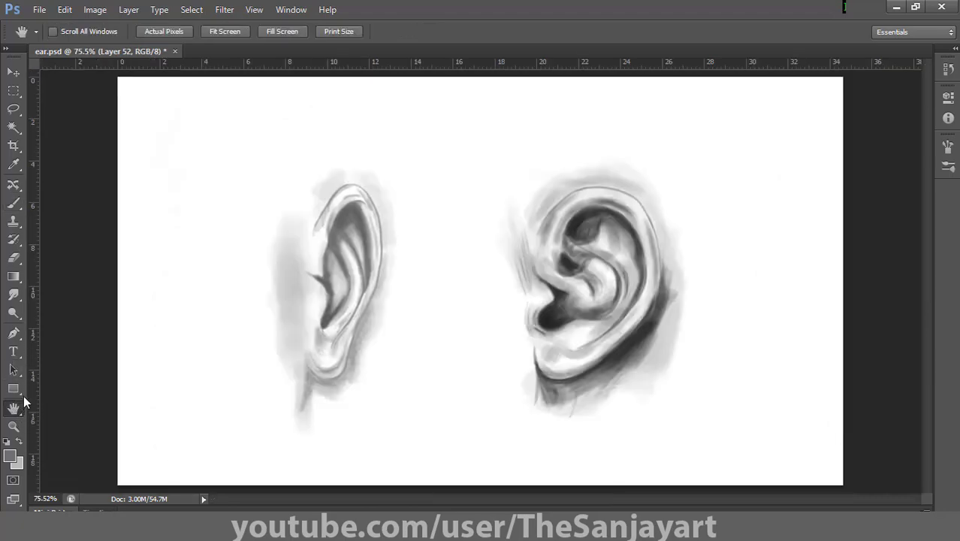
{"action": "left_click_drag", "start_coordinate": [309, 203], "coordinate": [444, 203]}
{"action": "left_click_drag", "start_coordinate": [469, 170], "coordinate": [439, 205]}
{"action": "key", "text": "b"}
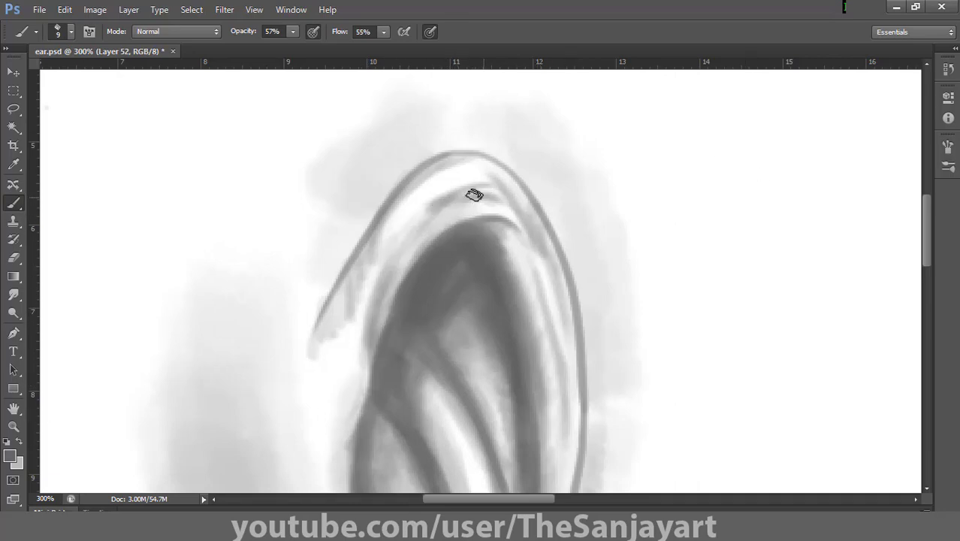
{"action": "left_click", "coordinate": [13, 427]}
{"action": "left_click", "coordinate": [422, 32]}
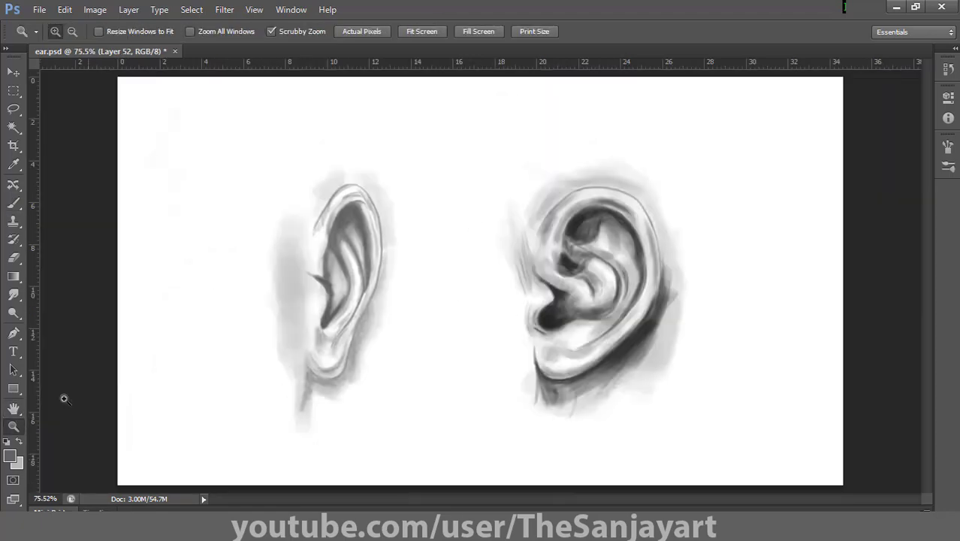
Step: Pick a near-black brush colour and set the brush to 71% opacity and 77% flow
{"action": "left_click", "coordinate": [10, 456]}
{"action": "left_click", "coordinate": [465, 315]}
{"action": "left_click", "coordinate": [799, 147]}
{"action": "key", "text": "b"}
{"action": "left_click", "coordinate": [293, 32]}
{"action": "left_click", "coordinate": [304, 49]}
{"action": "left_click", "coordinate": [383, 31]}
{"action": "left_click", "coordinate": [400, 48]}
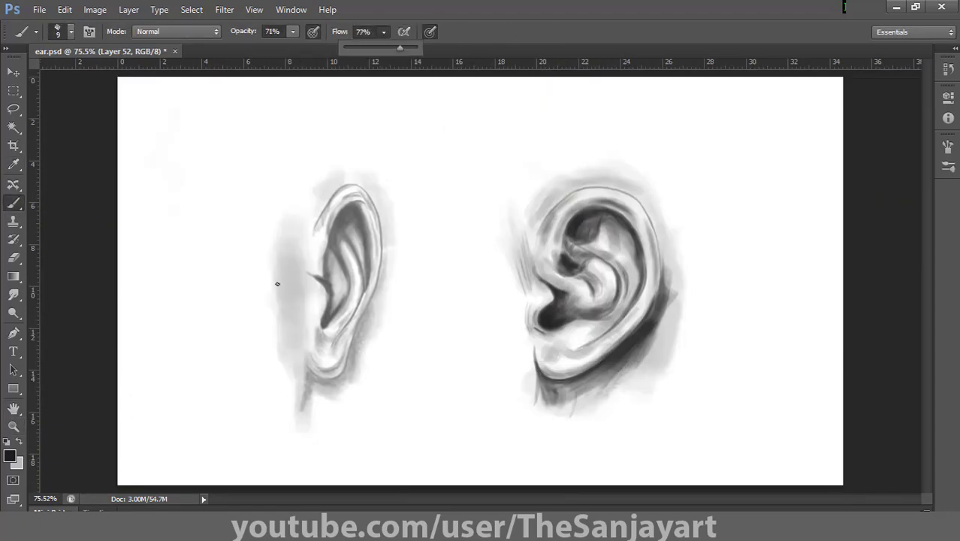
Step: Deepen the darkest shadows in the narrow ear's inner hollow with a size 10 brush
{"action": "key", "text": "z"}
{"action": "left_click", "coordinate": [307, 262]}
{"action": "key", "text": "b"}
{"action": "key", "text": "bracketright"}
{"action": "key", "text": "bracketright"}
{"action": "key", "text": "bracketright"}
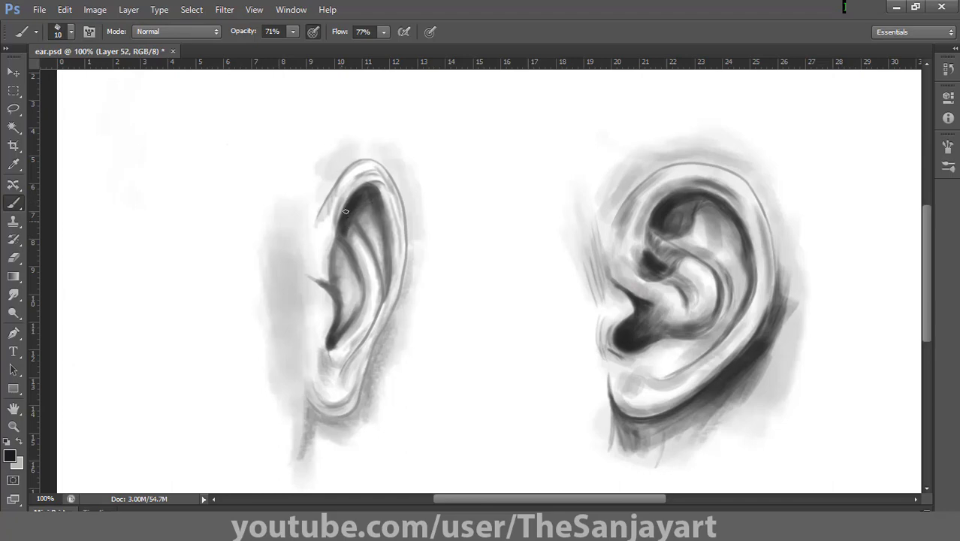
{"action": "left_click_drag", "start_coordinate": [369, 193], "coordinate": [382, 270]}
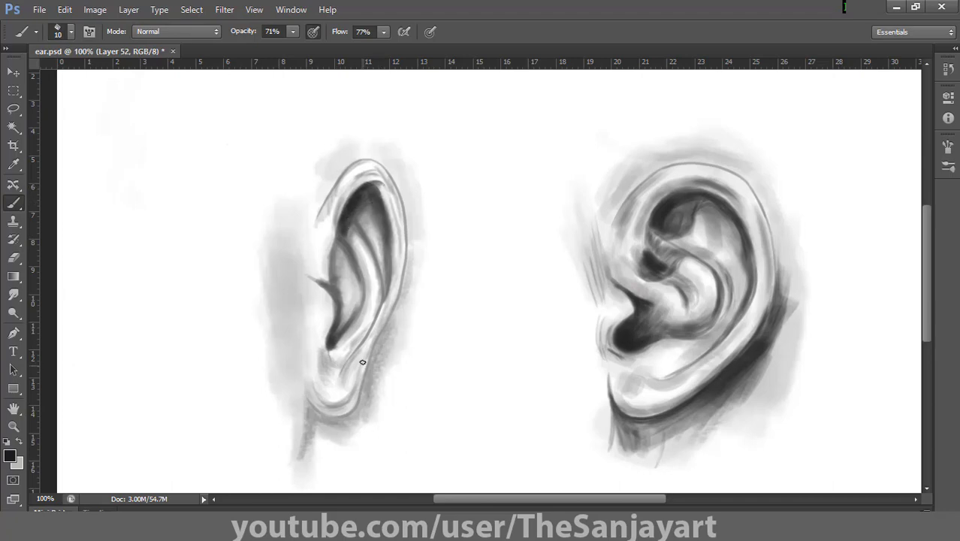
Step: Paint a dark cast shadow behind the narrow ear and under its lobe, enlarging the brush to size 30
{"action": "mouse_move", "coordinate": [384, 328]}
{"action": "left_mouse_down"}
{"action": "mouse_move", "coordinate": [368, 394]}
{"action": "mouse_move", "coordinate": [350, 422]}
{"action": "left_mouse_up"}
{"action": "key", "text": "bracketright"}
{"action": "key", "text": "bracketright"}
{"action": "mouse_move", "coordinate": [311, 407]}
{"action": "left_mouse_down"}
{"action": "mouse_move", "coordinate": [337, 438]}
{"action": "mouse_move", "coordinate": [388, 363]}
{"action": "mouse_move", "coordinate": [348, 436]}
{"action": "mouse_move", "coordinate": [316, 446]}
{"action": "mouse_move", "coordinate": [366, 414]}
{"action": "left_mouse_up"}
{"action": "left_click_drag", "start_coordinate": [413, 295], "coordinate": [339, 457]}
{"action": "left_click", "coordinate": [403, 313], "text": "alt"}
{"action": "mouse_move", "coordinate": [424, 220]}
{"action": "left_mouse_down"}
{"action": "mouse_move", "coordinate": [381, 410]}
{"action": "mouse_move", "coordinate": [317, 450]}
{"action": "mouse_move", "coordinate": [401, 418]}
{"action": "mouse_move", "coordinate": [323, 451]}
{"action": "mouse_move", "coordinate": [331, 462]}
{"action": "left_mouse_up"}
Step: Lower the brush to 45% opacity and 50% flow and blend the cast shadow behind and below the narrow ear
{"action": "left_click", "coordinate": [294, 33]}
{"action": "left_click", "coordinate": [275, 50]}
{"action": "left_click", "coordinate": [383, 32]}
{"action": "left_click", "coordinate": [366, 51]}
{"action": "mouse_move", "coordinate": [417, 260]}
{"action": "left_mouse_down"}
{"action": "mouse_move", "coordinate": [417, 302]}
{"action": "mouse_move", "coordinate": [337, 446]}
{"action": "mouse_move", "coordinate": [299, 413]}
{"action": "left_mouse_up"}
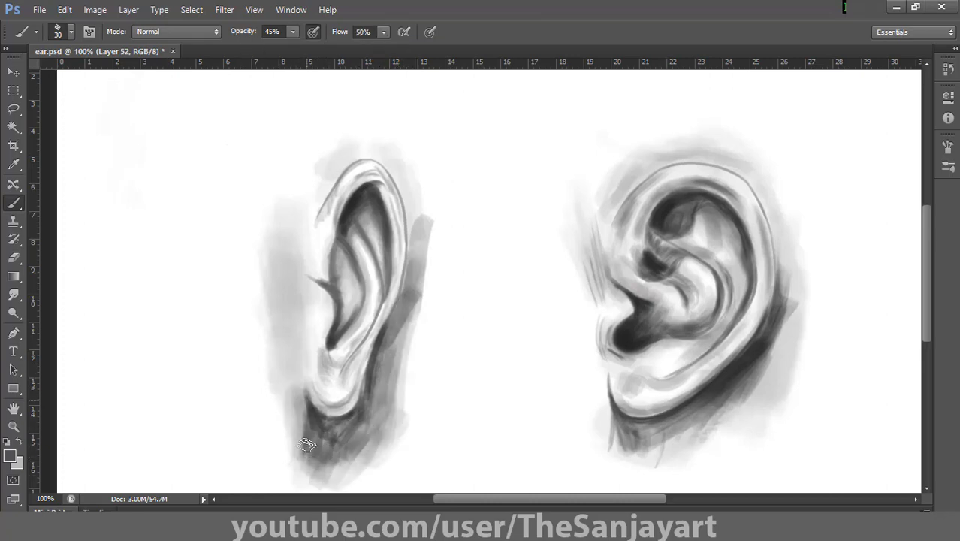
{"action": "mouse_move", "coordinate": [426, 221]}
{"action": "left_mouse_down"}
{"action": "mouse_move", "coordinate": [414, 231]}
{"action": "mouse_move", "coordinate": [368, 419]}
{"action": "left_mouse_up"}
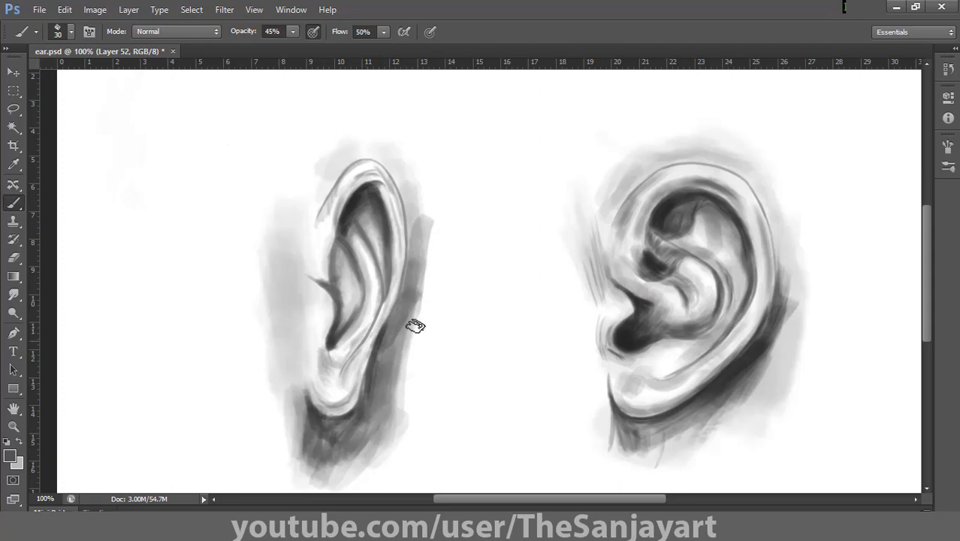
Step: With a darker colour and a size 20 brush, deepen the back shadow and shade beside the narrow ear's upper front edge and lobe
{"action": "left_click", "coordinate": [10, 456]}
{"action": "key", "text": "bracketleft"}
{"action": "mouse_move", "coordinate": [392, 318]}
{"action": "left_mouse_down"}
{"action": "mouse_move", "coordinate": [370, 412]}
{"action": "mouse_move", "coordinate": [335, 448]}
{"action": "mouse_move", "coordinate": [350, 444]}
{"action": "mouse_move", "coordinate": [421, 240]}
{"action": "left_mouse_up"}
{"action": "left_click_drag", "start_coordinate": [346, 164], "coordinate": [287, 227]}
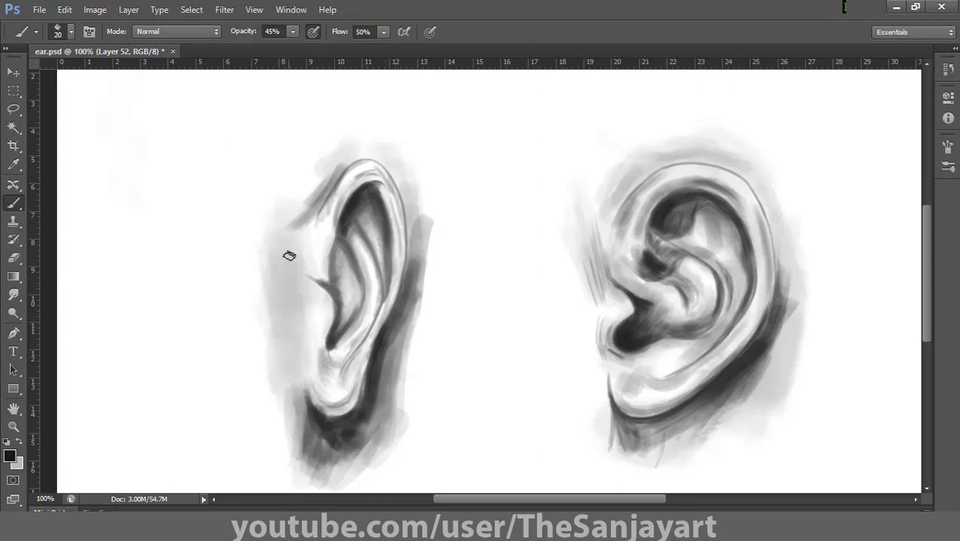
{"action": "mouse_move", "coordinate": [295, 353]}
{"action": "left_mouse_down"}
{"action": "mouse_move", "coordinate": [294, 399]}
{"action": "mouse_move", "coordinate": [288, 433]}
{"action": "left_mouse_up"}
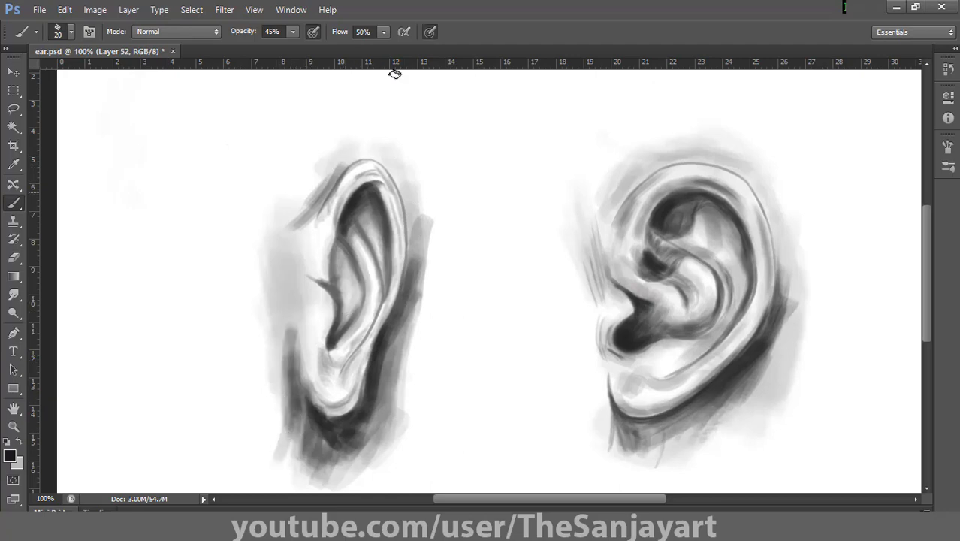
Step: Refine the shading along the narrow ear's lobe edge and darken the contour of its upper and back rim
{"action": "mouse_move", "coordinate": [354, 347]}
{"action": "left_mouse_down"}
{"action": "mouse_move", "coordinate": [365, 398]}
{"action": "mouse_move", "coordinate": [342, 414]}
{"action": "left_mouse_up"}
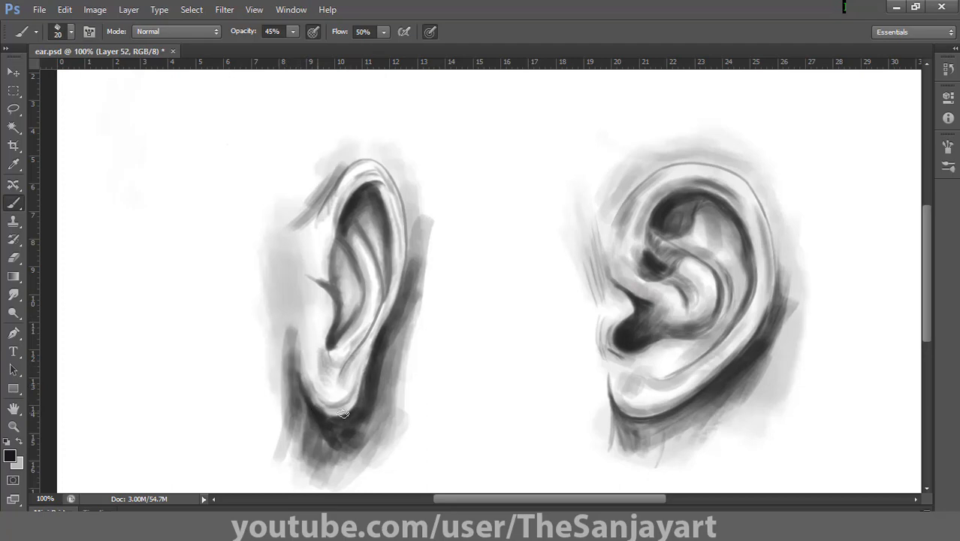
{"action": "mouse_move", "coordinate": [373, 163]}
{"action": "left_mouse_down"}
{"action": "mouse_move", "coordinate": [335, 189]}
{"action": "mouse_move", "coordinate": [310, 250]}
{"action": "mouse_move", "coordinate": [315, 225]}
{"action": "mouse_move", "coordinate": [365, 160]}
{"action": "mouse_move", "coordinate": [350, 171]}
{"action": "mouse_move", "coordinate": [404, 216]}
{"action": "mouse_move", "coordinate": [402, 198]}
{"action": "mouse_move", "coordinate": [399, 231]}
{"action": "mouse_move", "coordinate": [406, 201]}
{"action": "mouse_move", "coordinate": [392, 269]}
{"action": "left_mouse_up"}
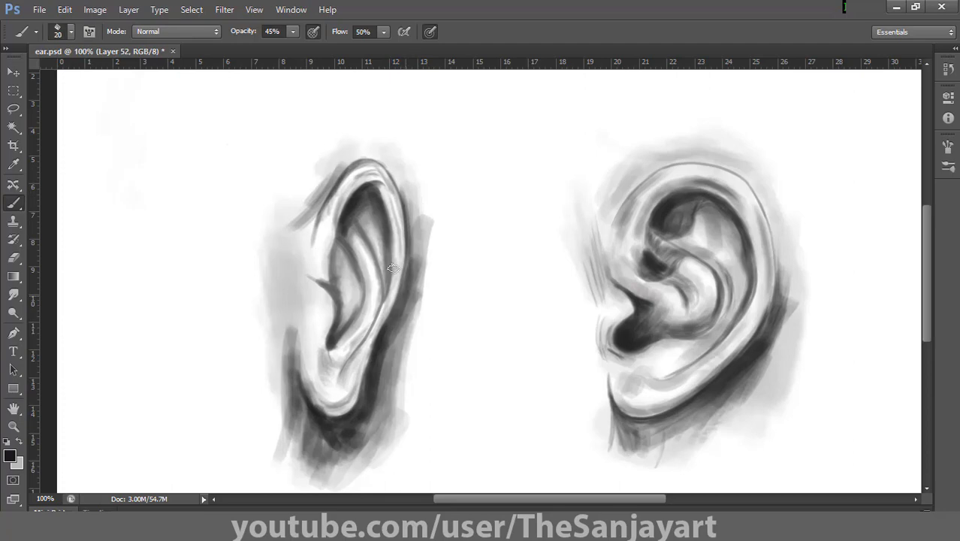
{"action": "double_click", "coordinate": [13, 409]}
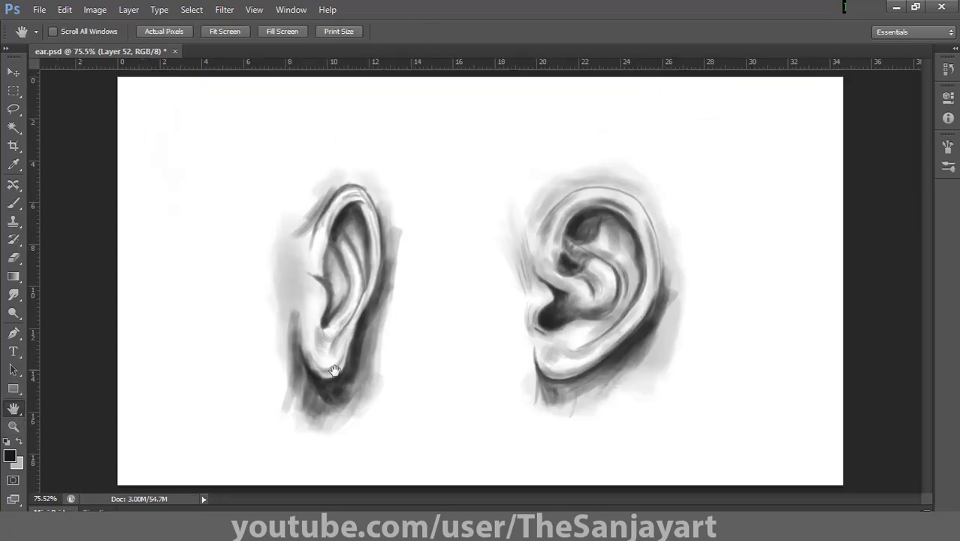
Step: Broaden the soft grey shadow behind and below the narrow ear up to its top, using a size 50 brush
{"action": "key", "text": "b"}
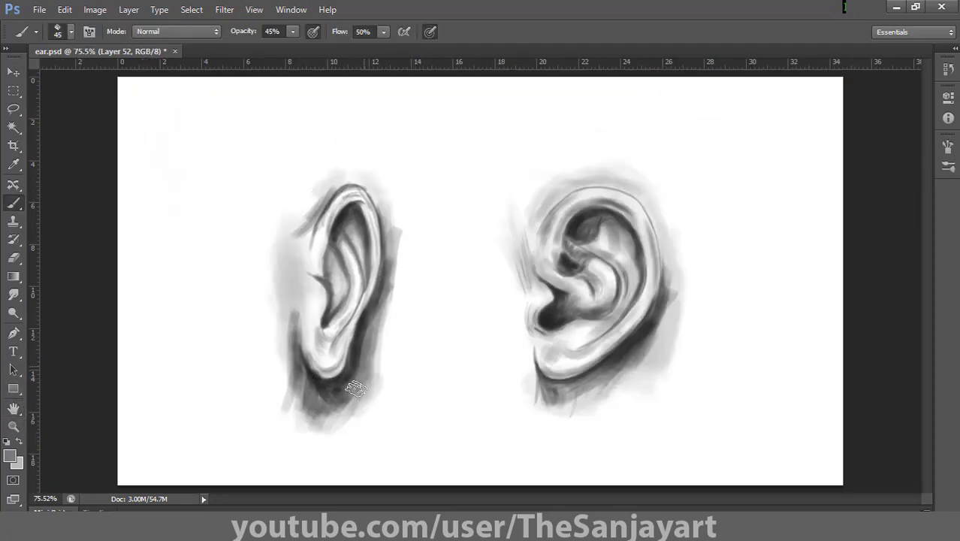
{"action": "left_click_drag", "start_coordinate": [364, 375], "coordinate": [406, 222]}
{"action": "left_click", "coordinate": [430, 31]}
{"action": "key", "text": "bracketright"}
{"action": "left_click_drag", "start_coordinate": [346, 389], "coordinate": [315, 398]}
{"action": "left_click_drag", "start_coordinate": [376, 380], "coordinate": [392, 346]}
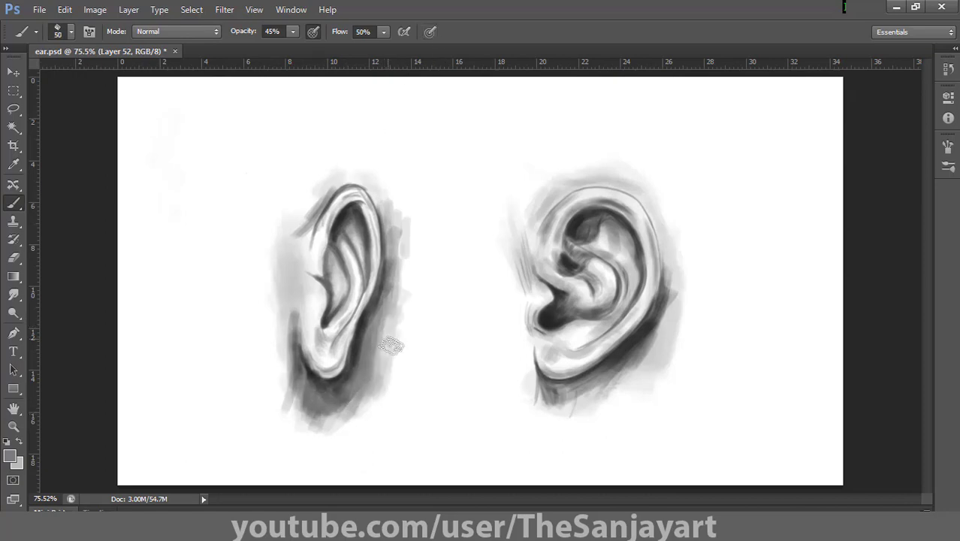
{"action": "mouse_move", "coordinate": [408, 246]}
{"action": "left_mouse_down"}
{"action": "mouse_move", "coordinate": [392, 214]}
{"action": "mouse_move", "coordinate": [392, 226]}
{"action": "mouse_move", "coordinate": [402, 253]}
{"action": "mouse_move", "coordinate": [398, 174]}
{"action": "left_mouse_up"}
{"action": "left_click", "coordinate": [410, 225], "text": "alt"}
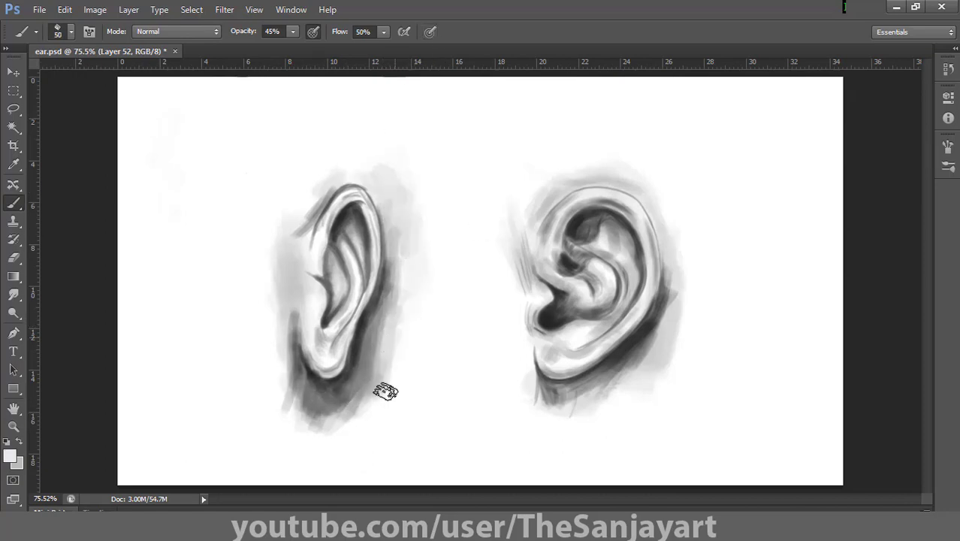
Step: Sample greys from the narrow ear and softly shade the skin in front of its tragus and lobe
{"action": "left_click", "coordinate": [9, 455]}
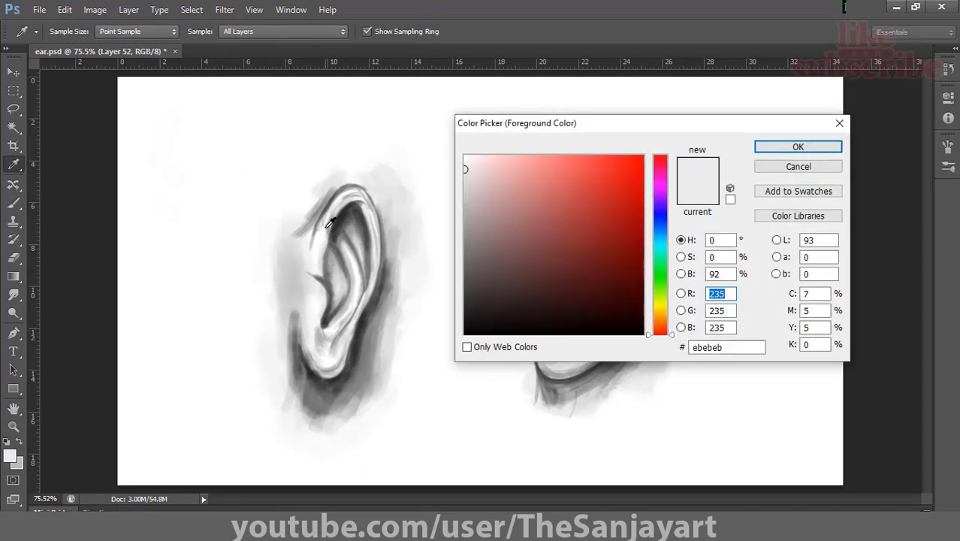
{"action": "left_click", "coordinate": [333, 272]}
{"action": "left_click", "coordinate": [797, 146]}
{"action": "key", "text": "b"}
{"action": "mouse_move", "coordinate": [300, 270]}
{"action": "left_mouse_down"}
{"action": "mouse_move", "coordinate": [322, 251]}
{"action": "mouse_move", "coordinate": [311, 347]}
{"action": "left_mouse_up"}
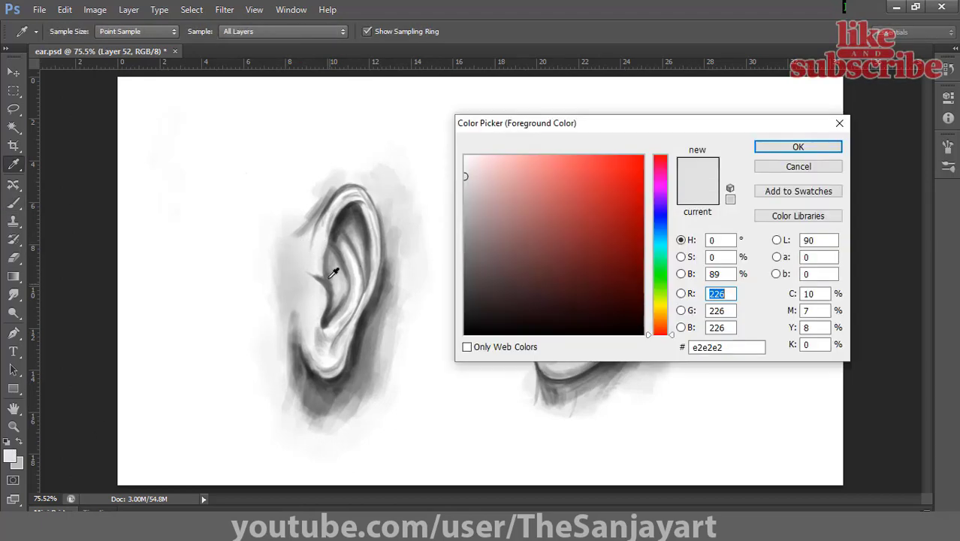
{"action": "left_click", "coordinate": [332, 275]}
{"action": "left_click", "coordinate": [798, 147]}
{"action": "left_click_drag", "start_coordinate": [310, 289], "coordinate": [318, 326]}
Step: Extend the cast shadow behind and below the narrow ear's lobe with loose grey strokes
{"action": "left_click_drag", "start_coordinate": [386, 314], "coordinate": [385, 347]}
{"action": "left_click_drag", "start_coordinate": [289, 353], "coordinate": [297, 426]}
{"action": "left_click_drag", "start_coordinate": [293, 379], "coordinate": [308, 452]}
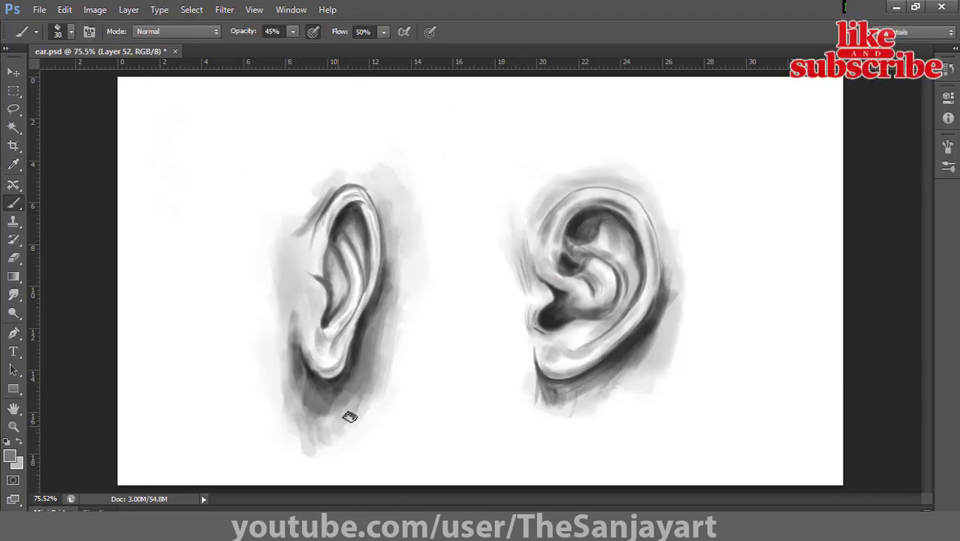
{"action": "left_click_drag", "start_coordinate": [349, 417], "coordinate": [351, 392]}
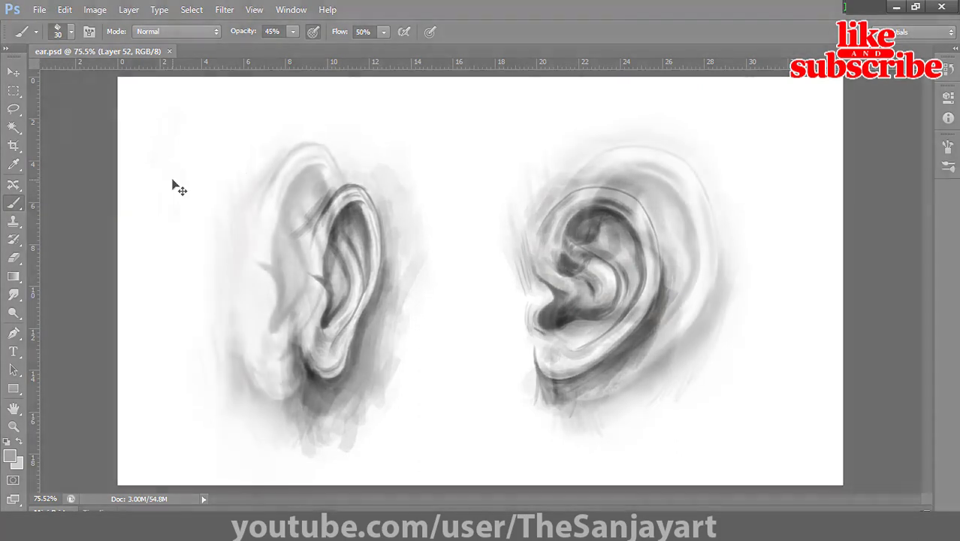